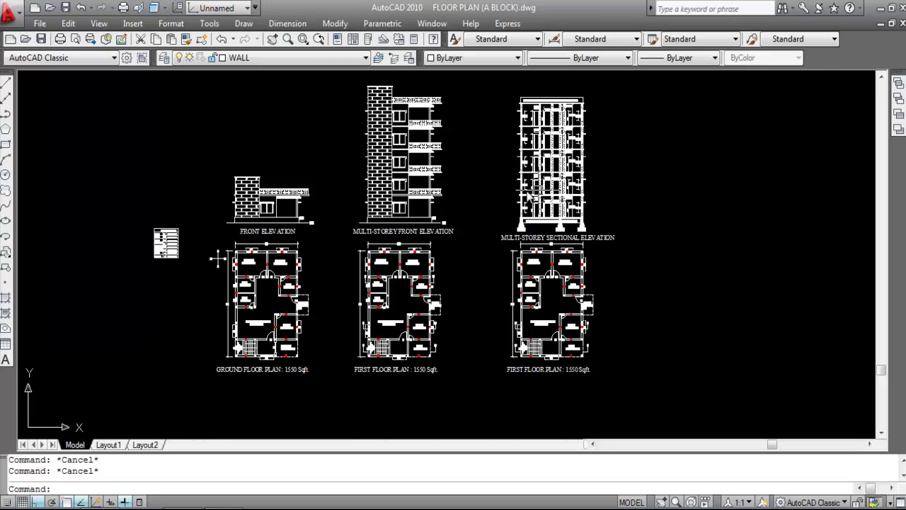
# Examine the multi-storey sectional elevation above the floor plans and the wall footing foundation detail from its sand bed up to the roof.
pyautogui.scroll(5, 516, 230)
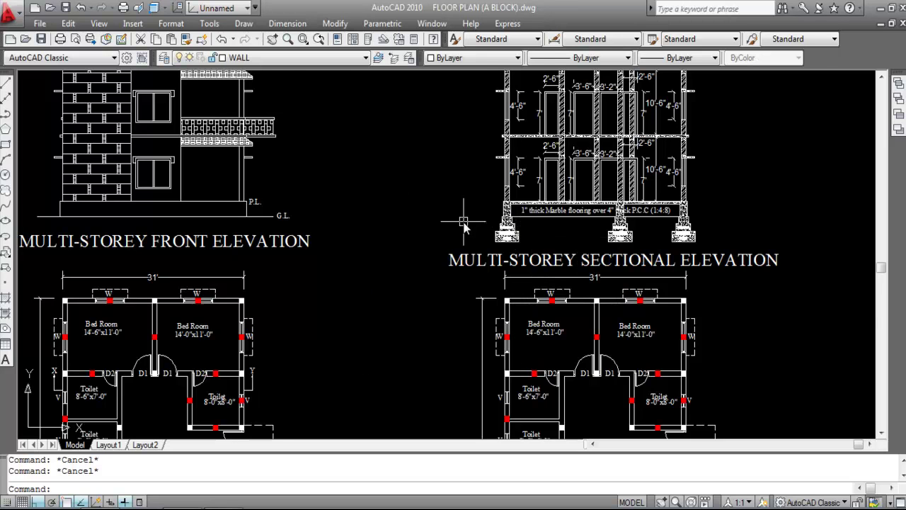
pyautogui.scroll(-6, 542, 260)
pyautogui.scroll(2, 542, 259)
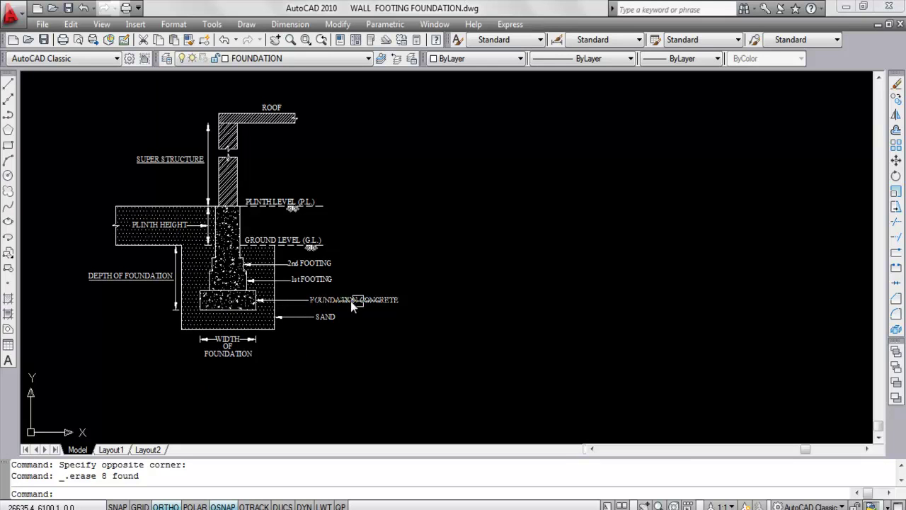
pyautogui.scroll(1, 253, 289)
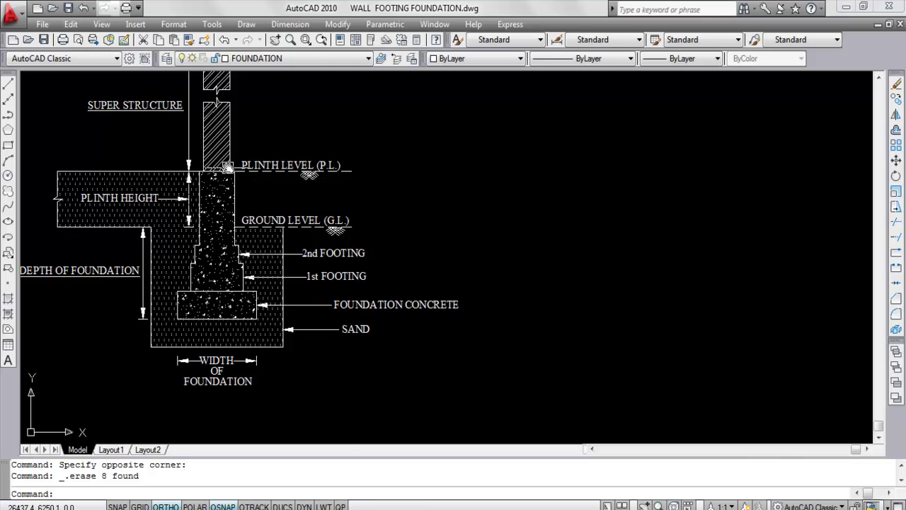
pyautogui.moveTo(228, 167); pyautogui.dragTo(295, 264, button='middle')
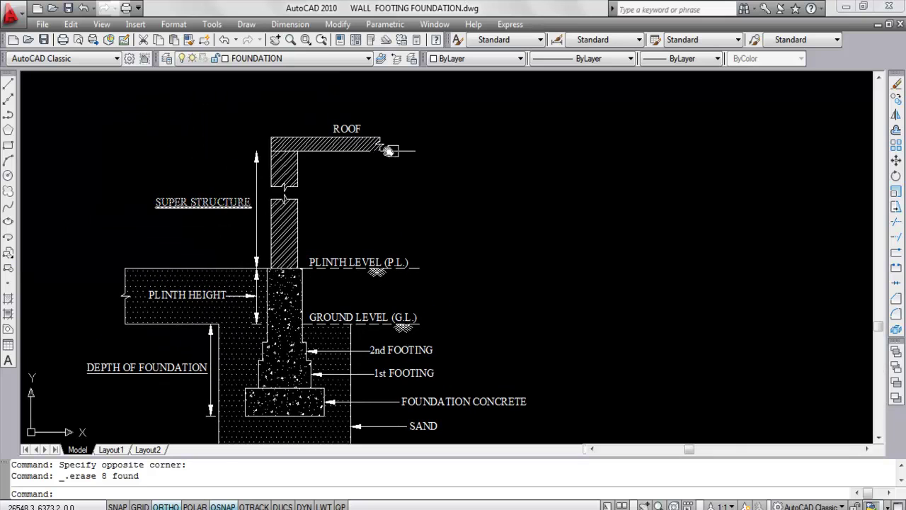
pyautogui.scroll(-1, 298, 116)
pyautogui.scroll(-1, 471, 241)
pyautogui.moveTo(471, 248); pyautogui.dragTo(449, 250, button='middle')
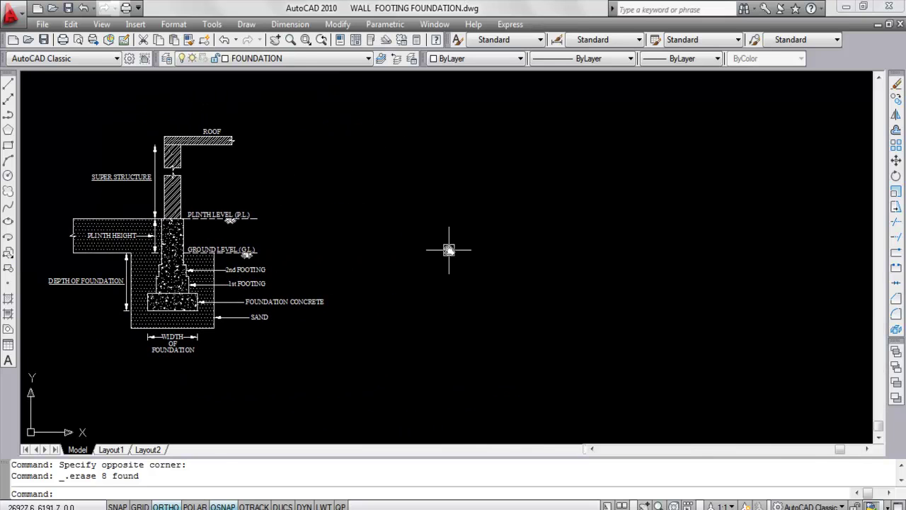
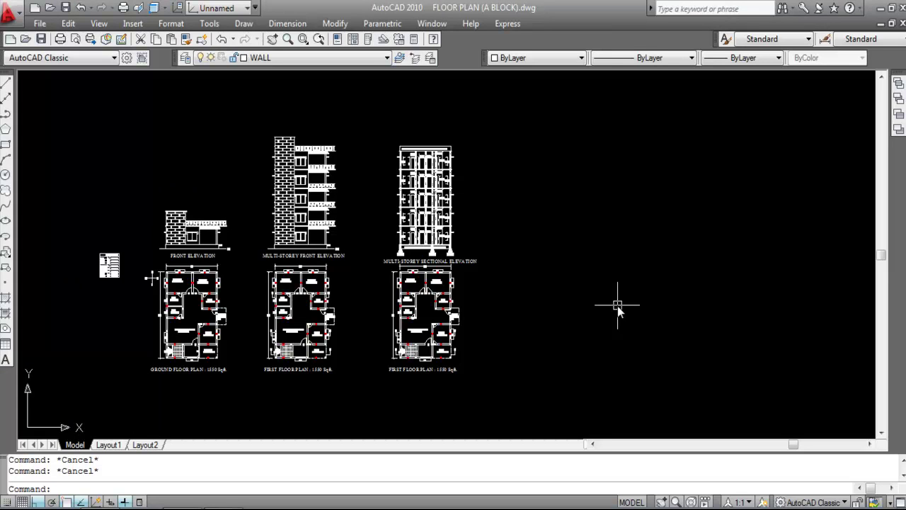
# Draw a closed rectangle of lines, 4' wide and 1'9" high, in the empty space beside the multi-storey sectional elevation.
pyautogui.write('L')
pyautogui.press('Return')
pyautogui.scroll(1, 608, 230)
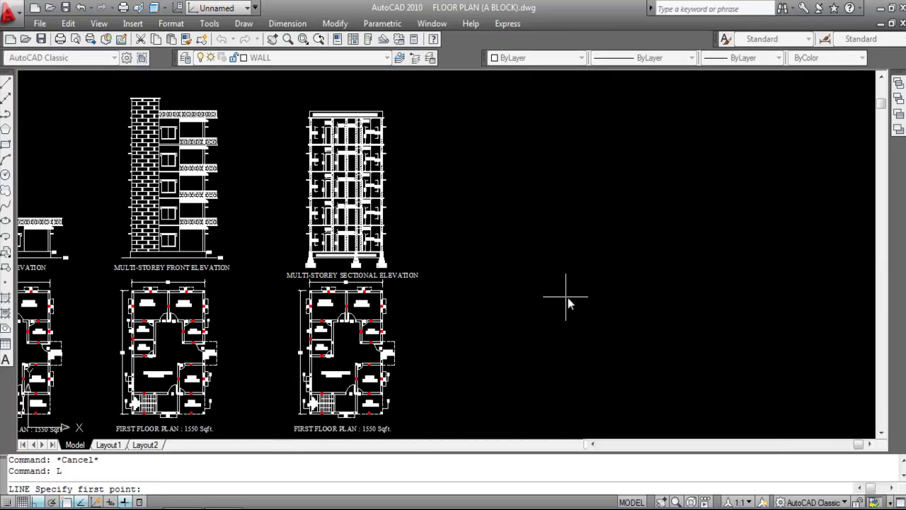
pyautogui.click(548, 281)
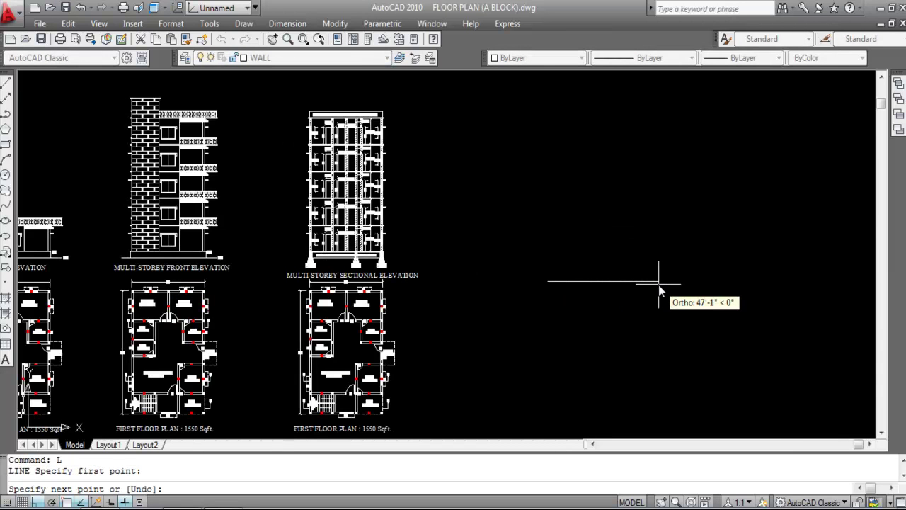
pyautogui.write("4'")
pyautogui.press('Return')
pyautogui.scroll(2, 550, 281)
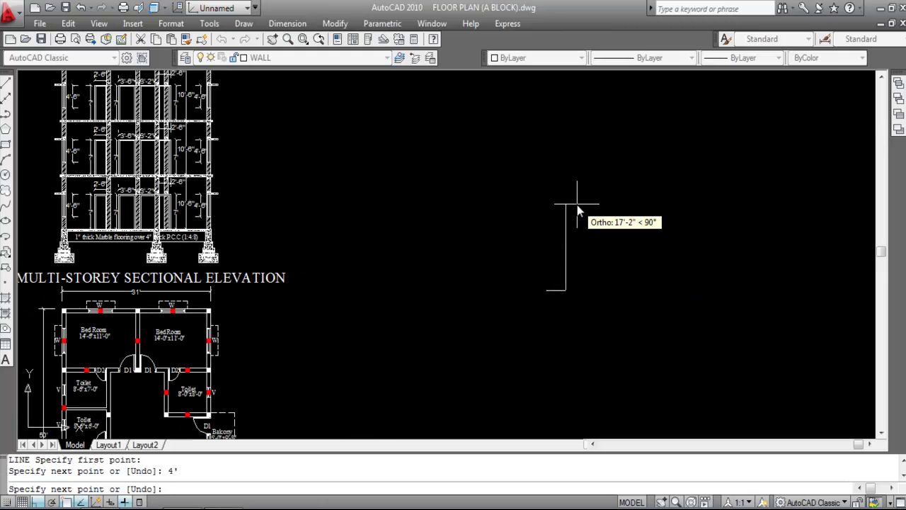
pyautogui.write("1'9")
pyautogui.press('Return')
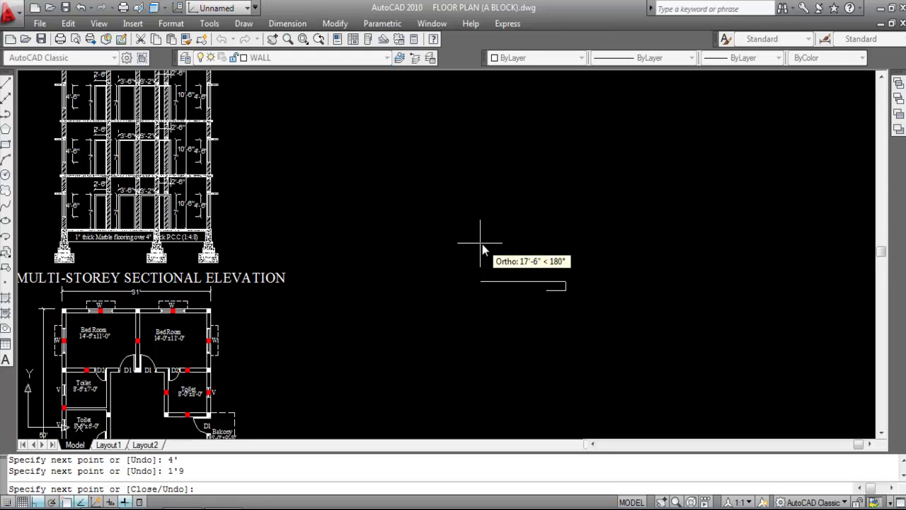
pyautogui.scroll(2, 507, 287)
pyautogui.write("4'")
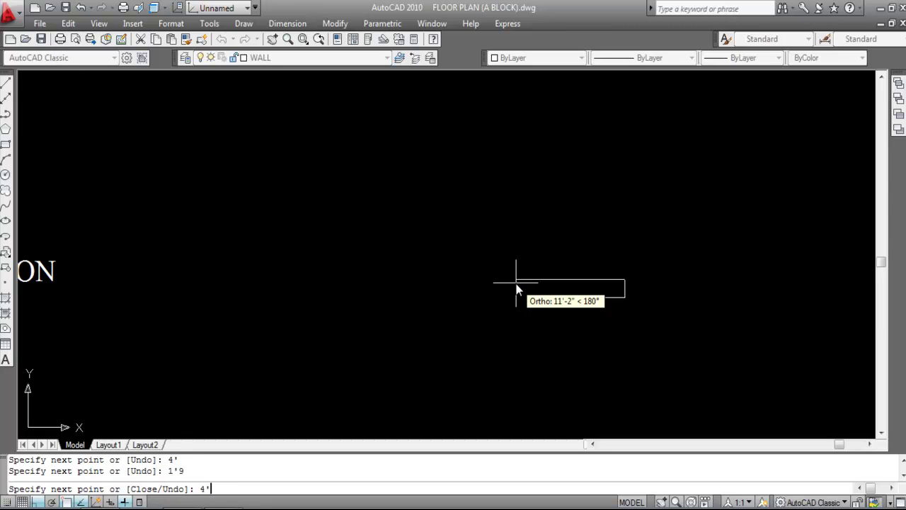
pyautogui.press('Return')
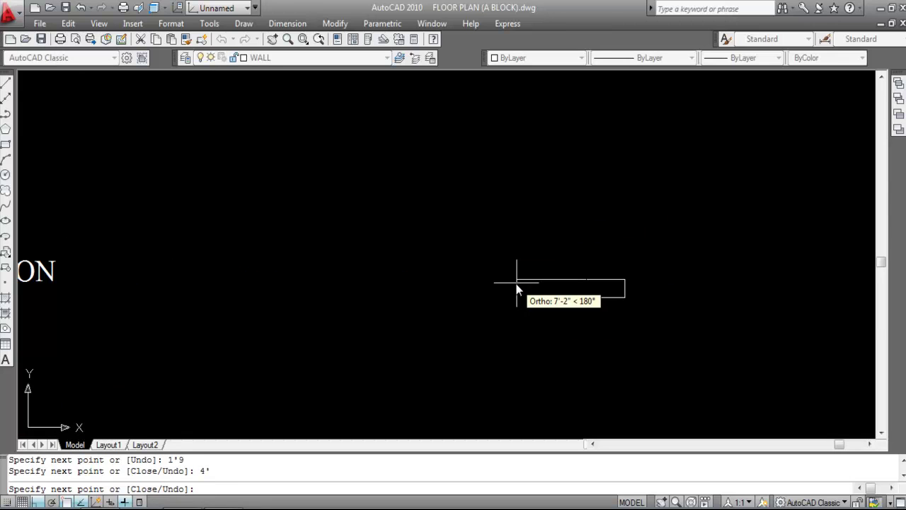
pyautogui.write('CL')
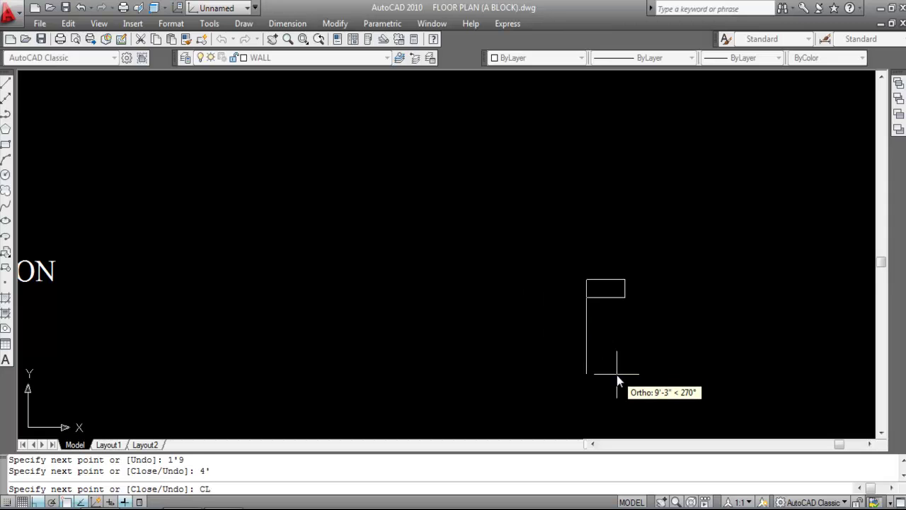
pyautogui.press('Return')
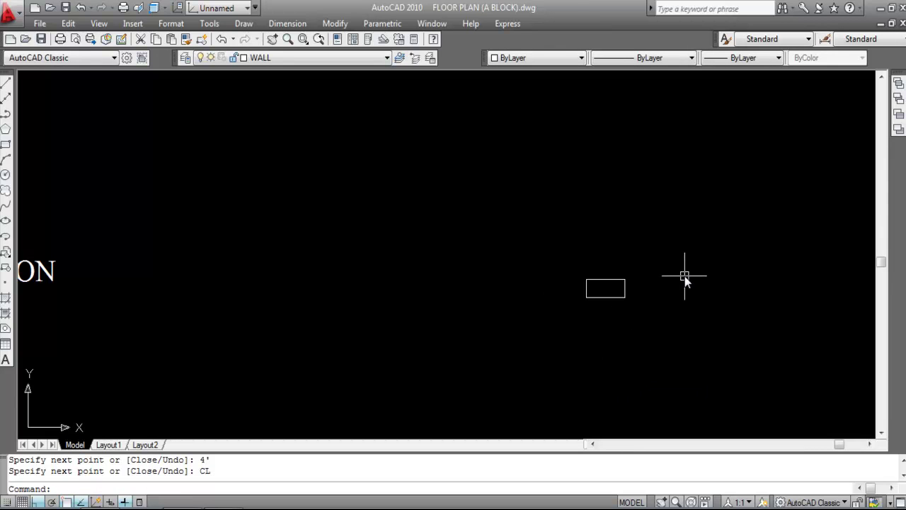
# Draw a vertical centre line about 8'-3" long upward from the midpoint of the rectangle's top edge.
pyautogui.scroll(-4, 481, 289)
pyautogui.scroll(4, 524, 296)
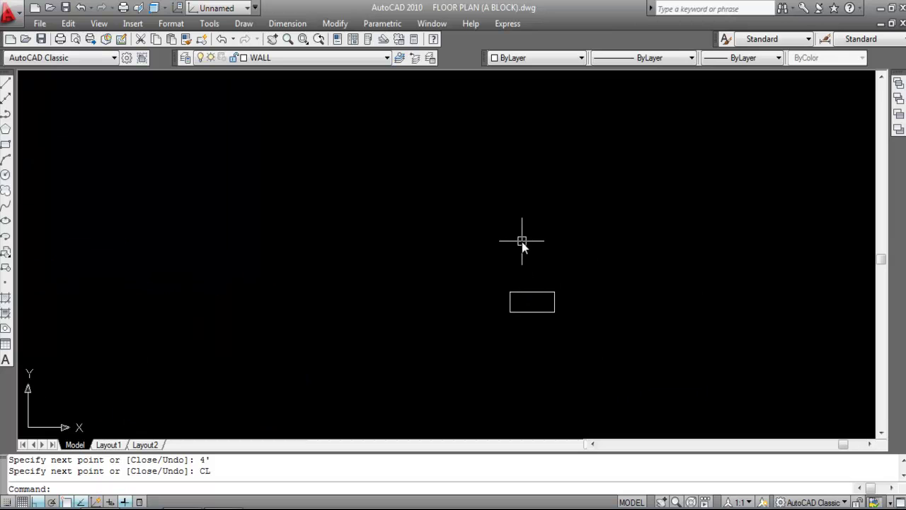
pyautogui.write('L')
pyautogui.press('Return')
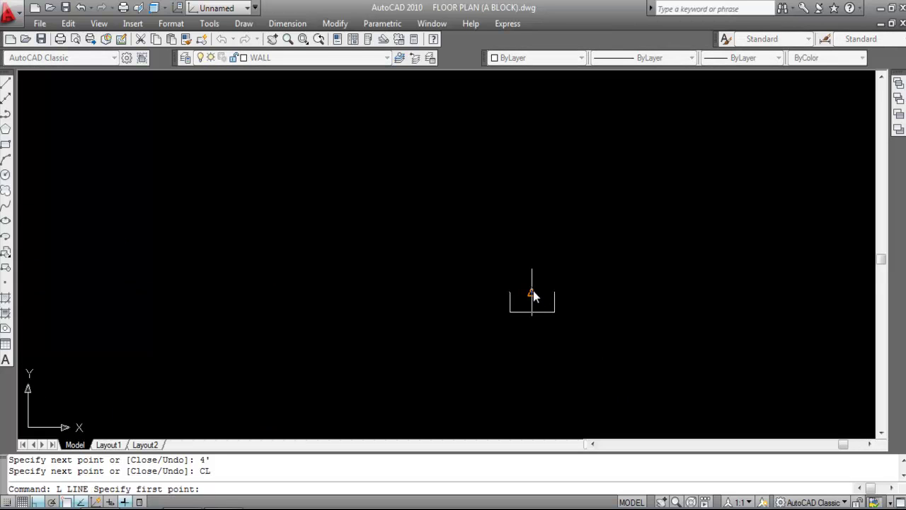
pyautogui.click(533, 291)
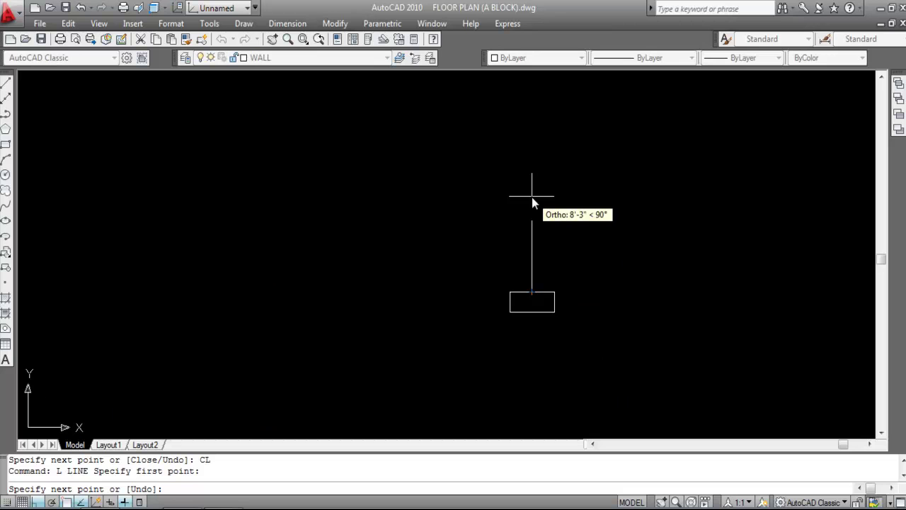
pyautogui.click(532, 197)
pyautogui.press('Escape')
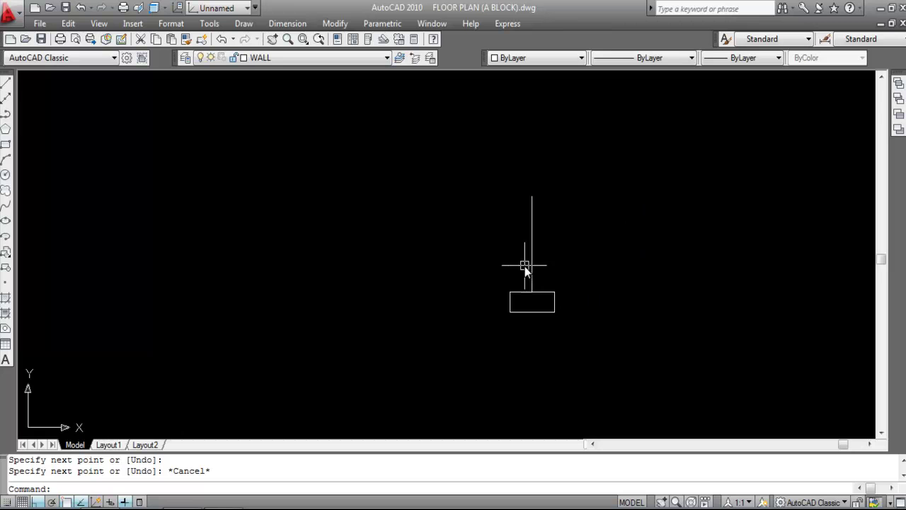
# Offset the vertical centre line 1'3" to both sides.
pyautogui.write('o')
pyautogui.press('Return')
pyautogui.write("1'3")
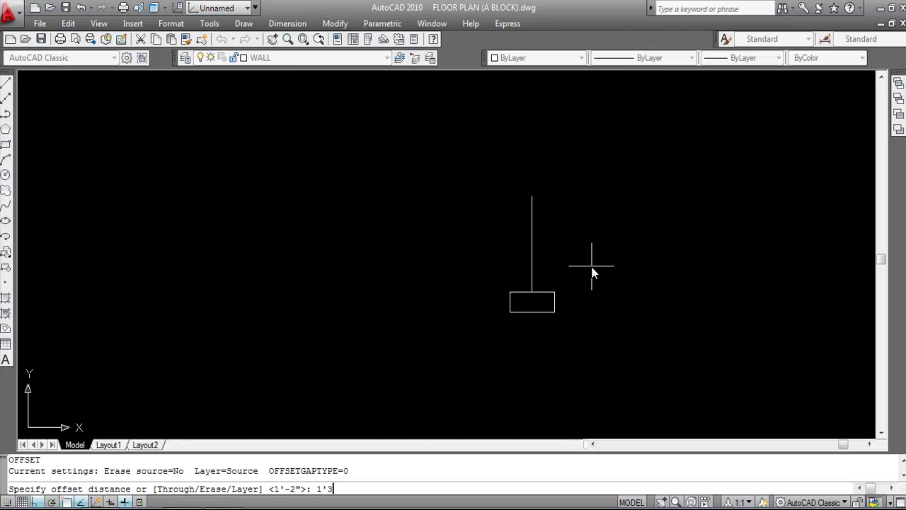
pyautogui.press('Return')
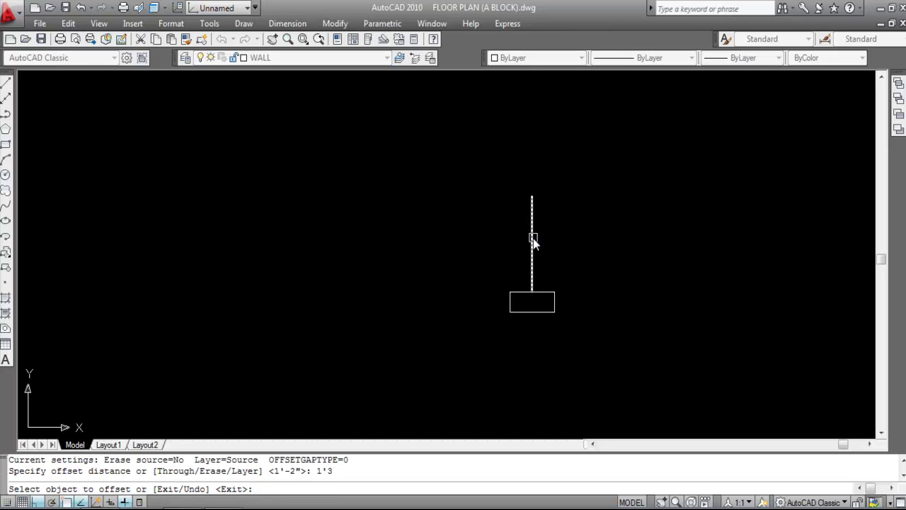
pyautogui.click(532, 238)
pyautogui.click(475, 270)
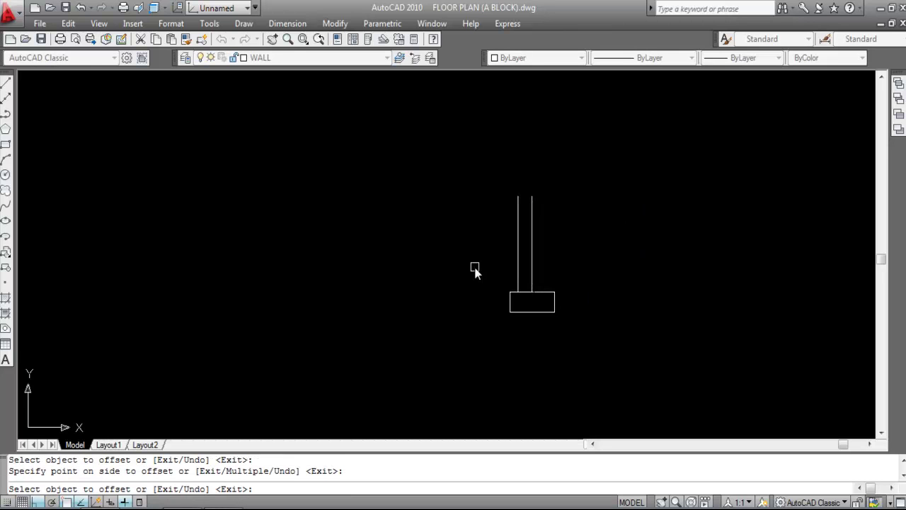
pyautogui.click(534, 272)
pyautogui.click(588, 271)
pyautogui.press('Escape')
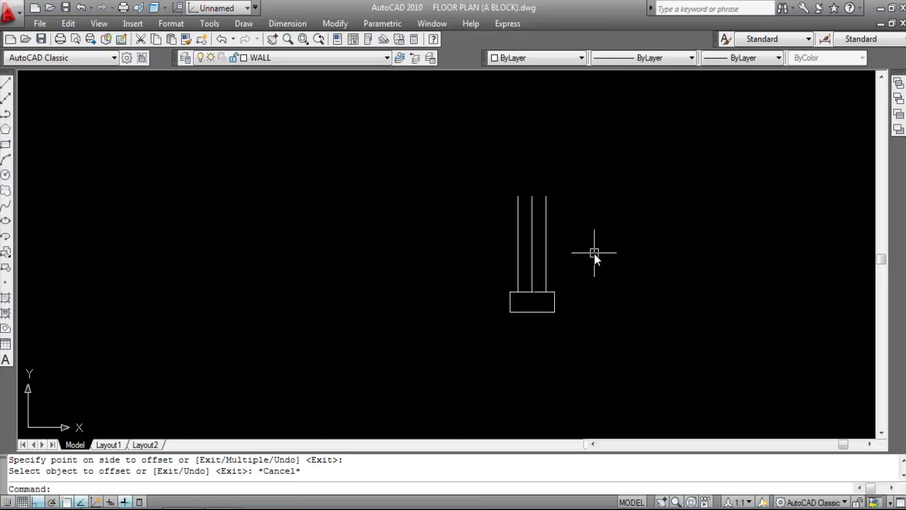
# Offset the base rectangle's top edge 1'2" upward.
pyautogui.write('o')
pyautogui.press('Return')
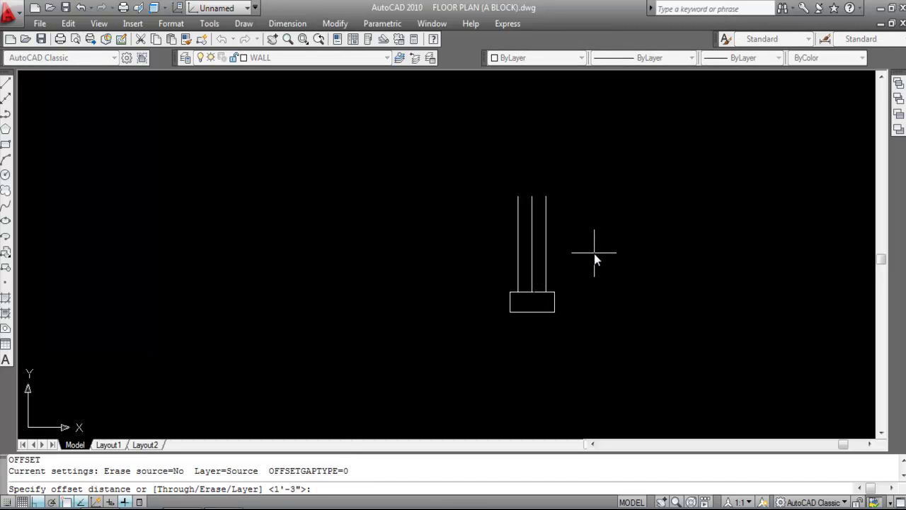
pyautogui.write("1'2")
pyautogui.press('Return')
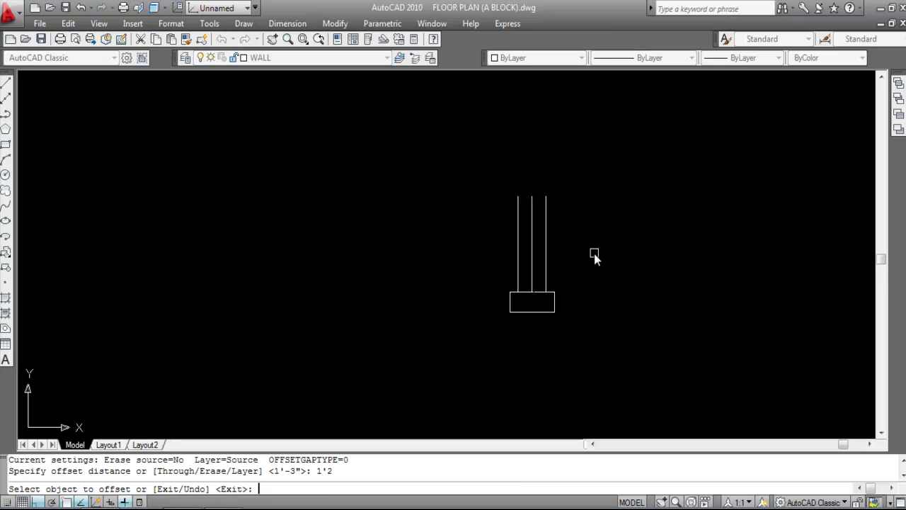
pyautogui.scroll(1, 556, 271)
pyautogui.click(539, 300)
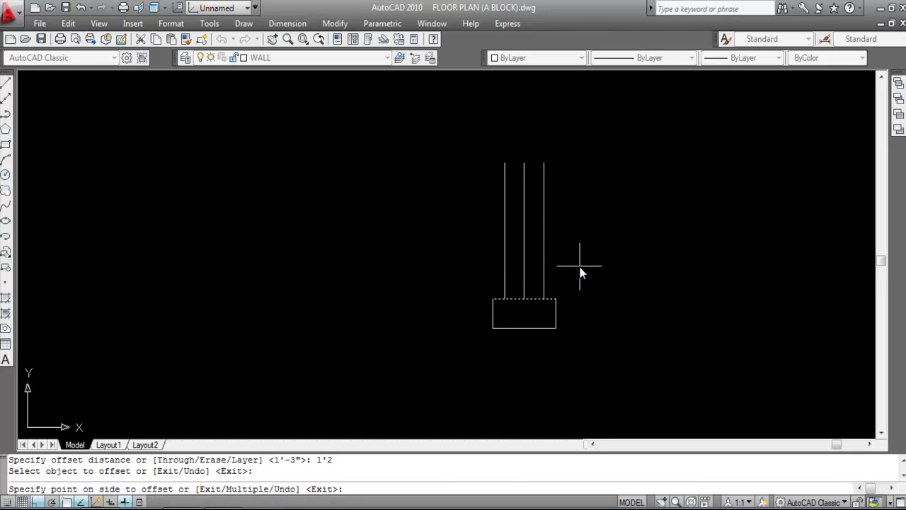
pyautogui.click(581, 267)
pyautogui.press('Escape')
# Erase the vertical centre line between the two offset lines above the base rectangle.
pyautogui.click(532, 268)
pyautogui.click(513, 252)
pyautogui.press('Delete')
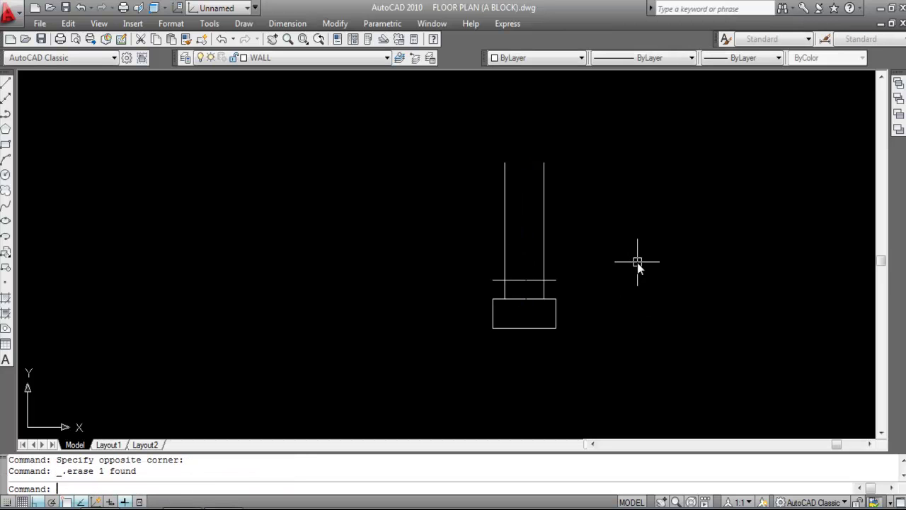
# Trim the overhanging ends of the horizontal line and the vertical lines above it to form the first footing block.
pyautogui.write('tr')
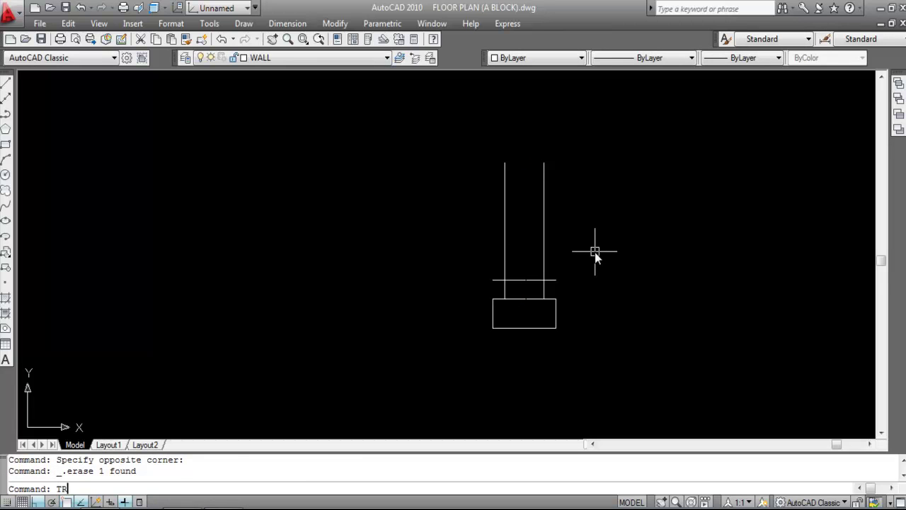
pyautogui.press('Return')
pyautogui.press('Return')
pyautogui.click(551, 281)
pyautogui.click(552, 258)
pyautogui.click(484, 212)
pyautogui.click(501, 281)
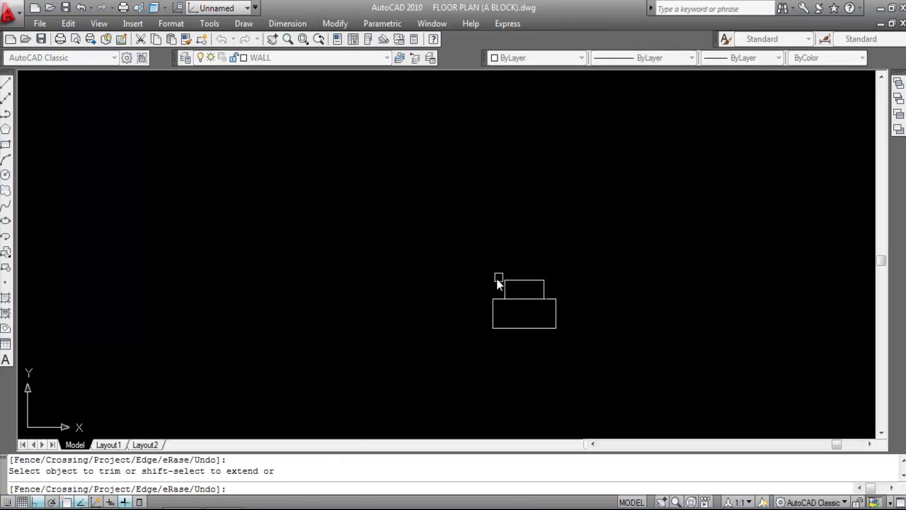
pyautogui.press('Escape')
# Draw a vertical centre line upward from the midpoint of the first footing block's top edge.
pyautogui.scroll(1, 536, 289)
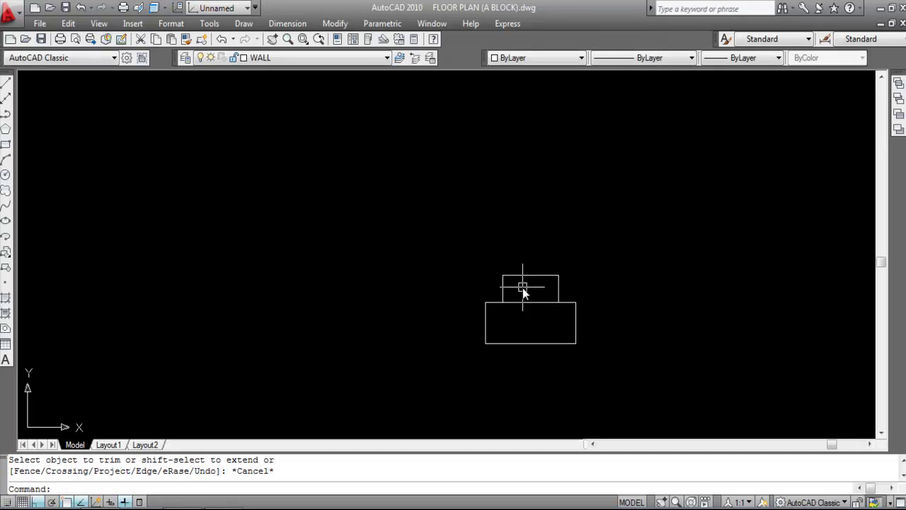
pyautogui.write('l')
pyautogui.press('Return')
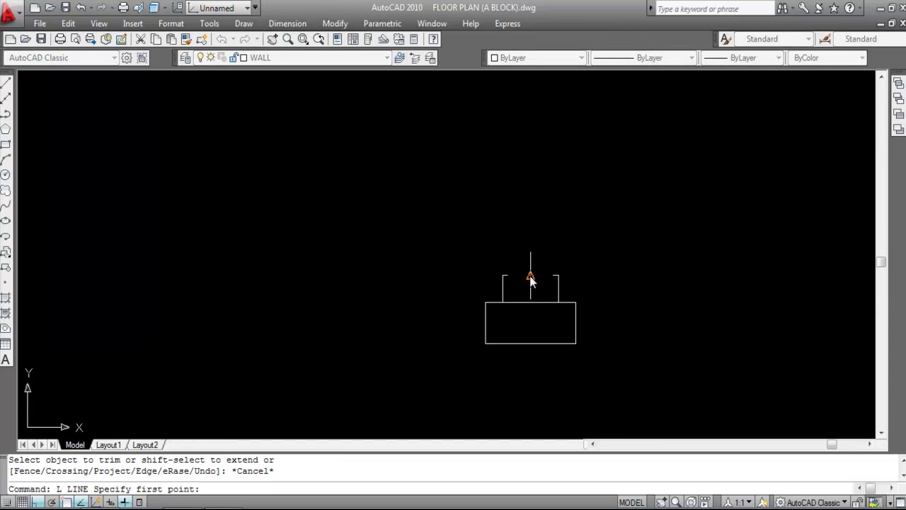
pyautogui.click(530, 276)
pyautogui.click(536, 195)
pyautogui.press('Escape')
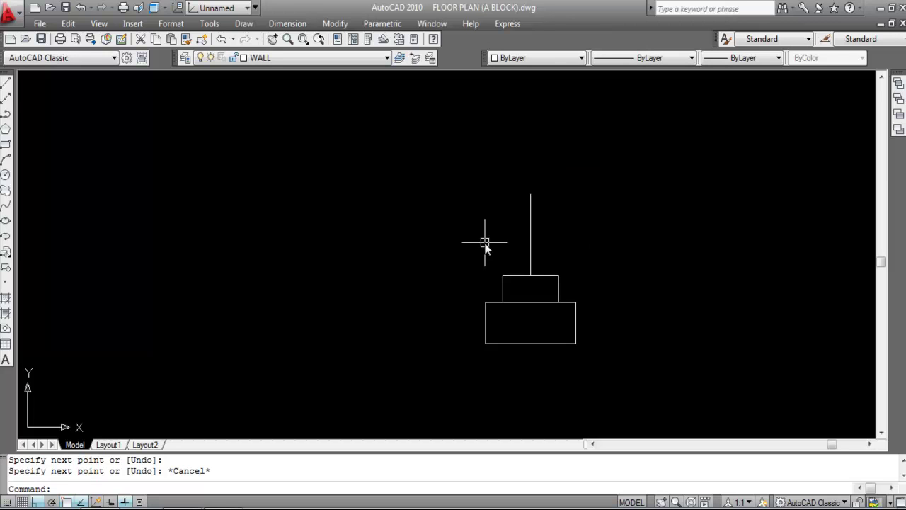
# Offset the centre line above the first footing block 10.5" to both sides.
pyautogui.write('o')
pyautogui.press('Return')
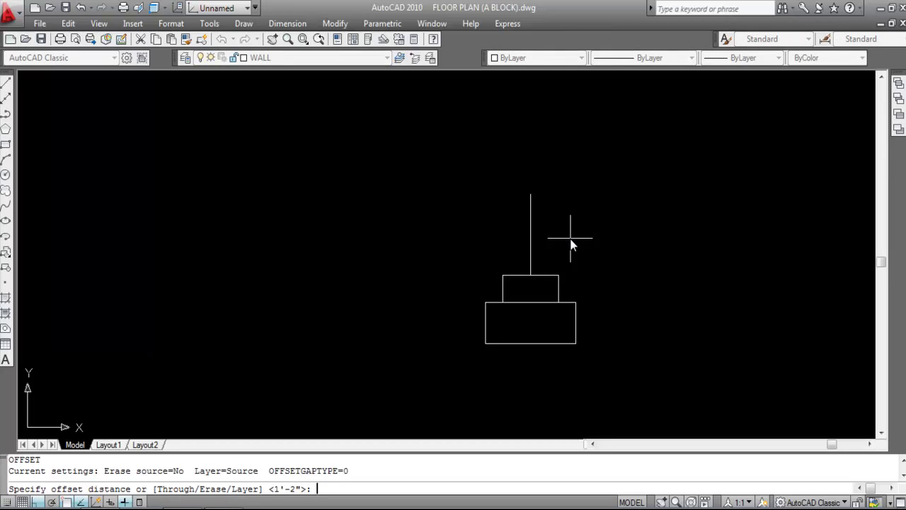
pyautogui.write('10.5')
pyautogui.press('Return')
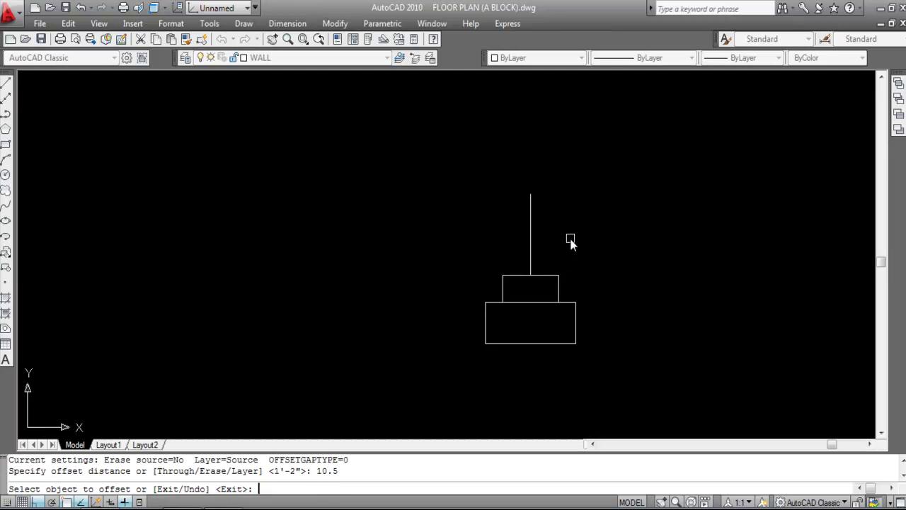
pyautogui.click(530, 243)
pyautogui.click(457, 255)
pyautogui.click(531, 256)
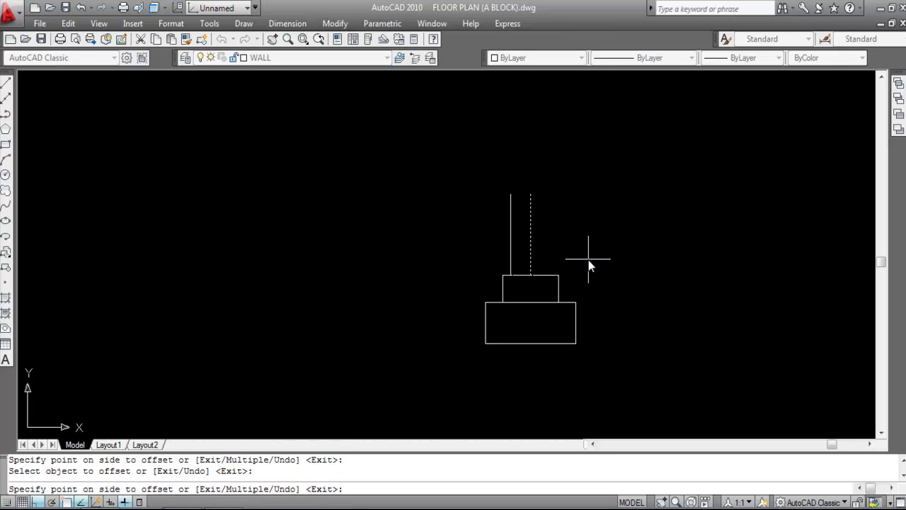
pyautogui.click(588, 259)
pyautogui.press('Escape')
# Erase the vertical centre line between the two offset lines above the first footing block.
pyautogui.click(534, 257)
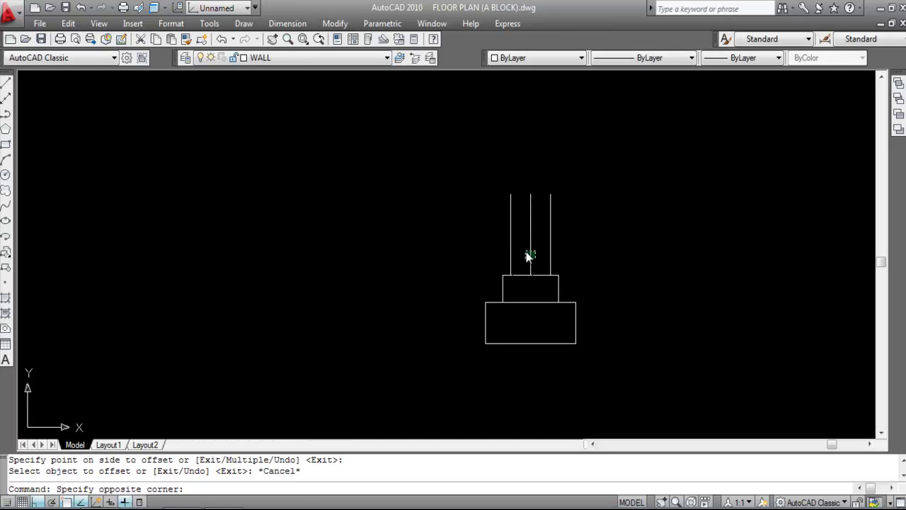
pyautogui.click(533, 257)
pyautogui.press('Delete')
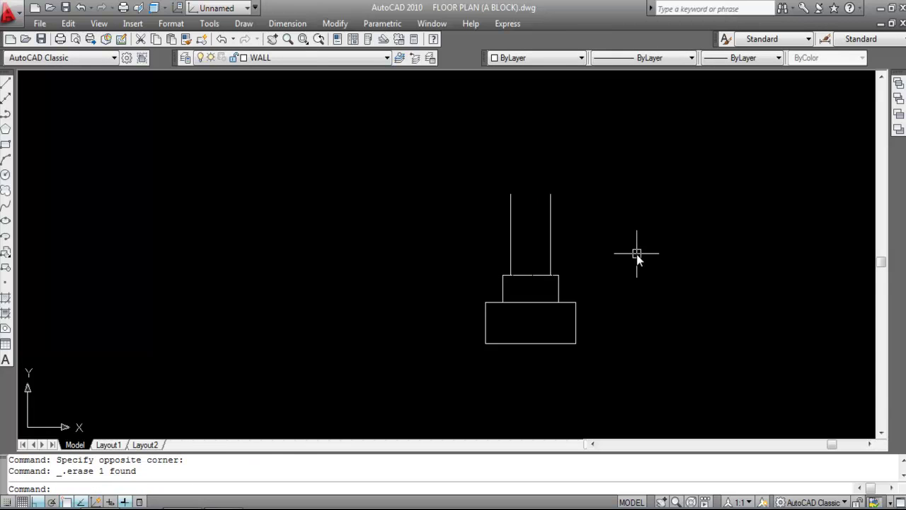
# Offset the top edge of the first footing block 1'2" upward.
pyautogui.write('o')
pyautogui.press('Return')
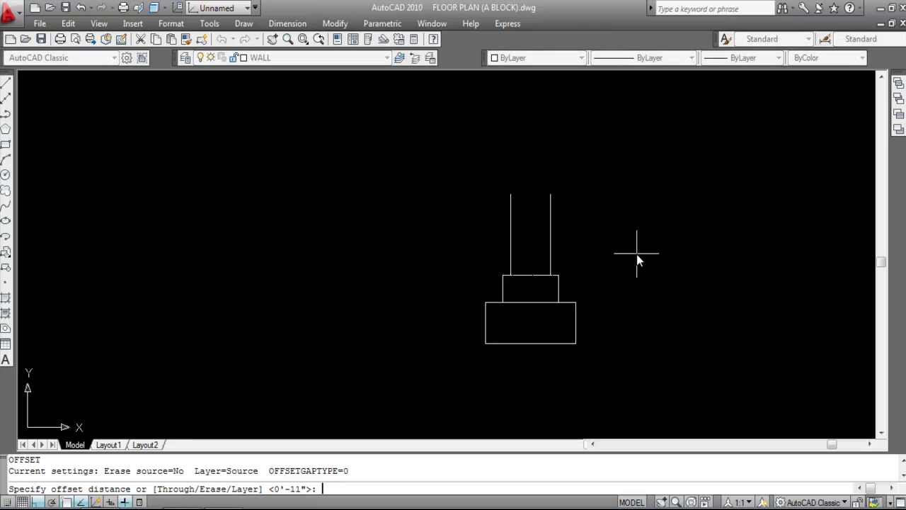
pyautogui.write("1'2")
pyautogui.press('Return')
pyautogui.click(534, 275)
pyautogui.click(613, 242)
pyautogui.press('Escape')
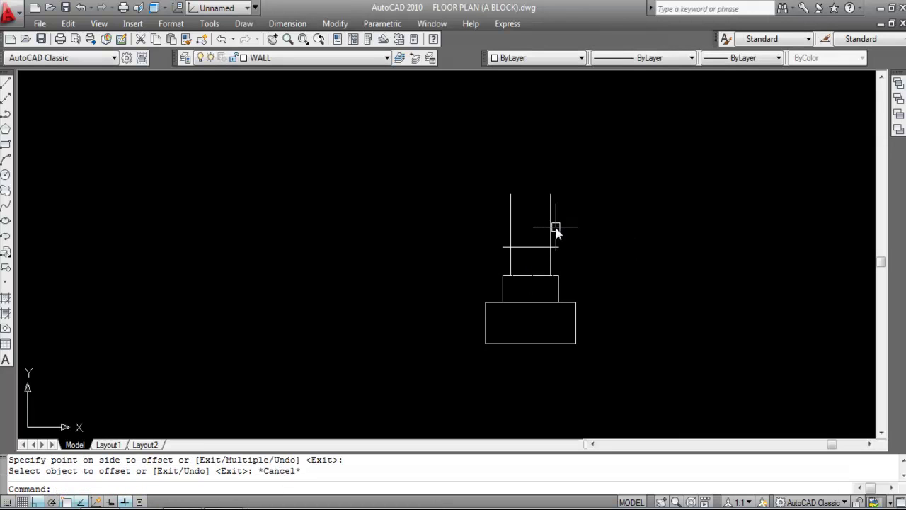
# Trim the overhanging ends of the new horizontal line and its two vertical lines to form the second footing block.
pyautogui.write('tr')
pyautogui.press('Return')
pyautogui.press('Return')
pyautogui.click(565, 248)
pyautogui.click(574, 231)
pyautogui.click(473, 198)
pyautogui.click(503, 248)
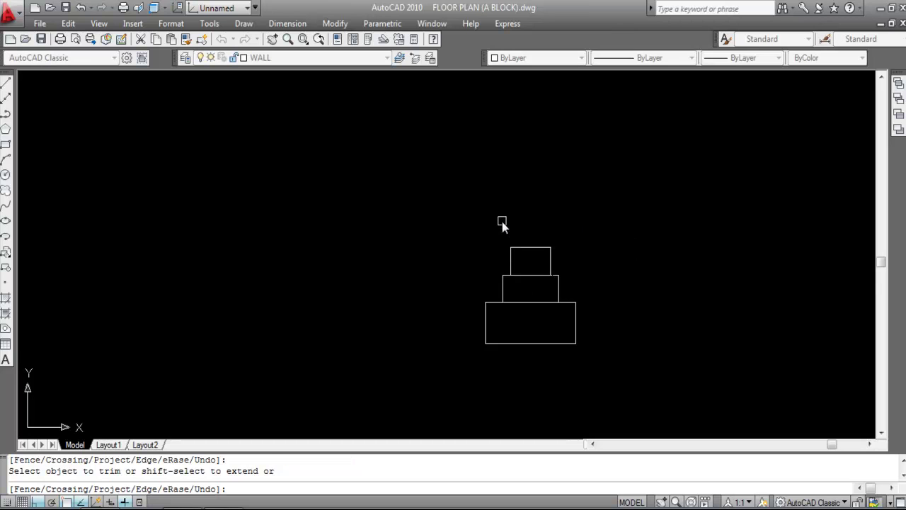
pyautogui.press('Escape')
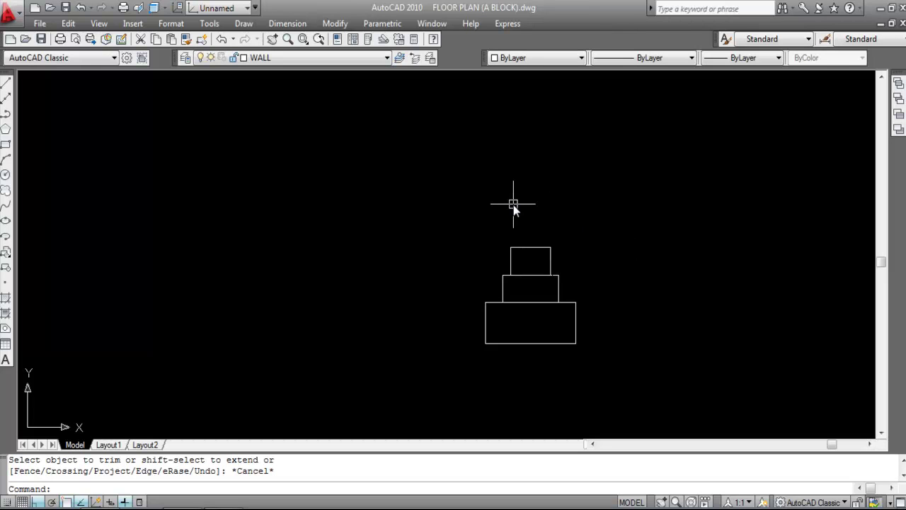
# Draw a vertical centre line upward from the midpoint of the second footing block's top edge.
pyautogui.write('L')
pyautogui.press('Return')
pyautogui.click(530, 247)
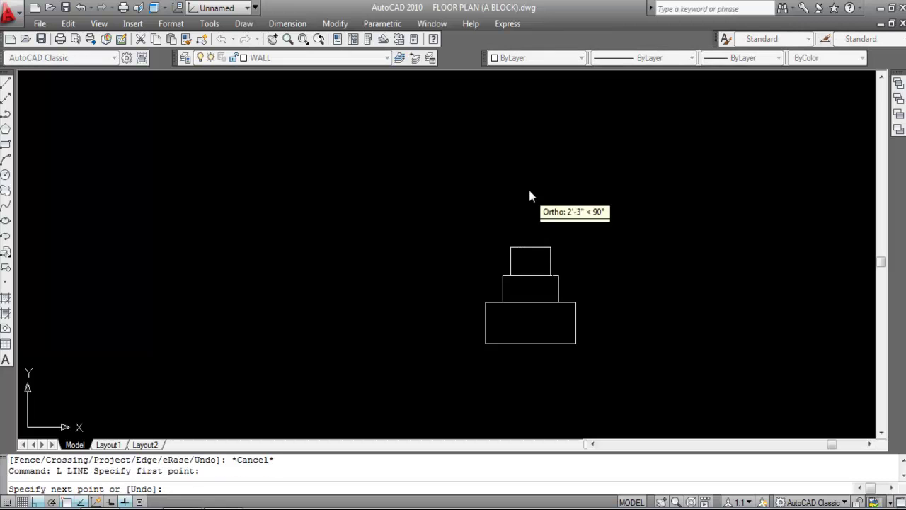
pyautogui.click(533, 182)
pyautogui.press('Escape')
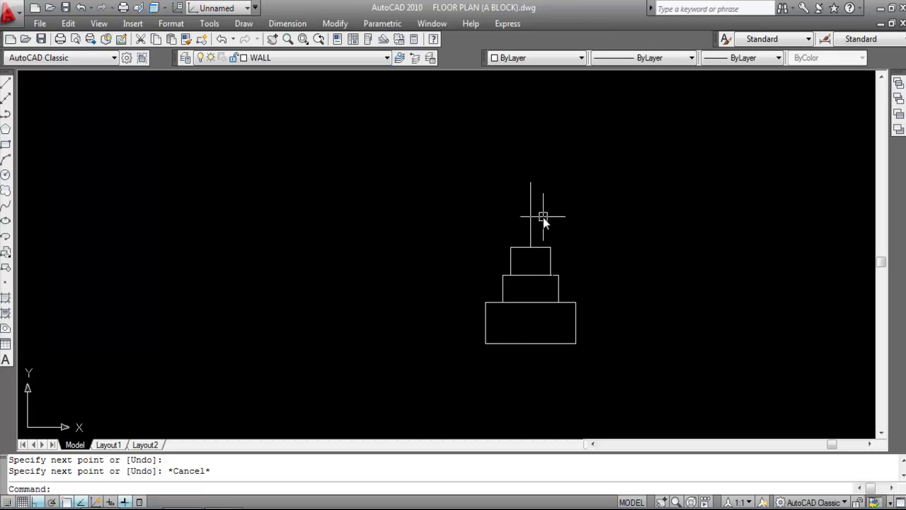
# Offset the centre line above the second footing block 7.5" to both sides and erase the original centre line.
pyautogui.write('o')
pyautogui.press('Return')
pyautogui.write('7.5')
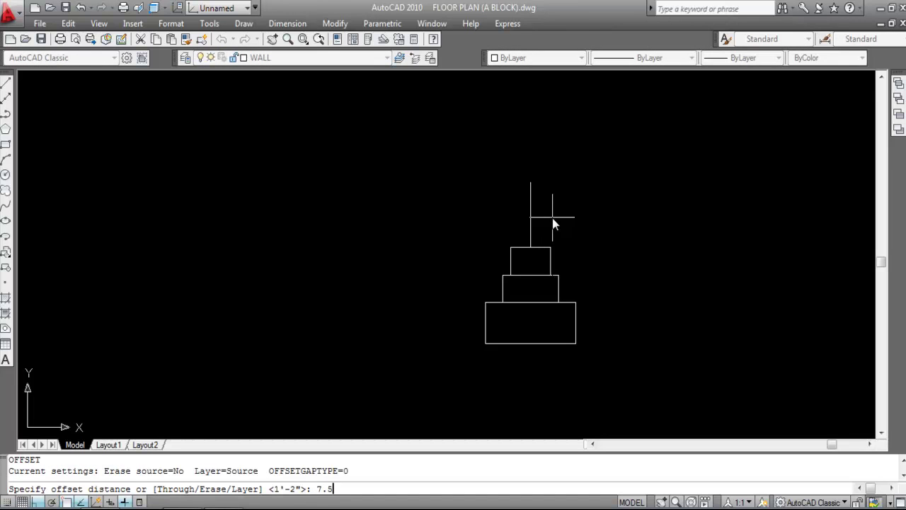
pyautogui.press('Return')
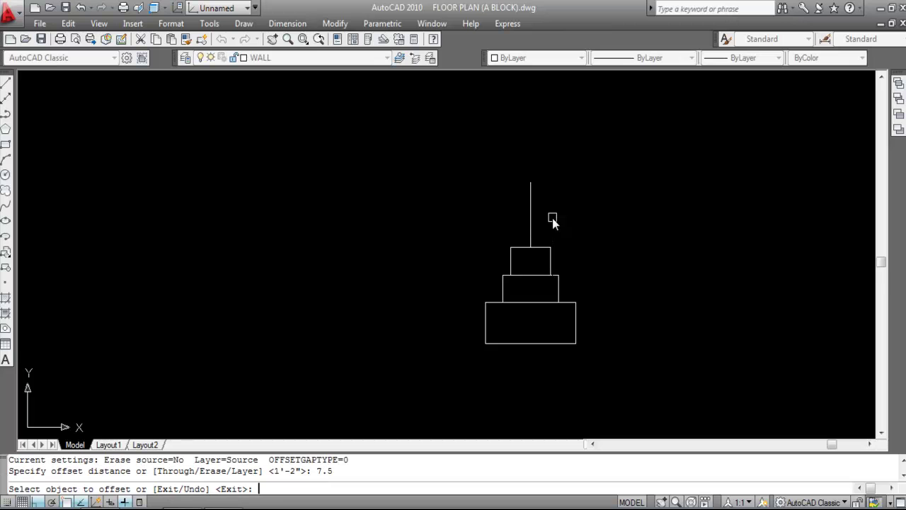
pyautogui.click(531, 216)
pyautogui.click(462, 229)
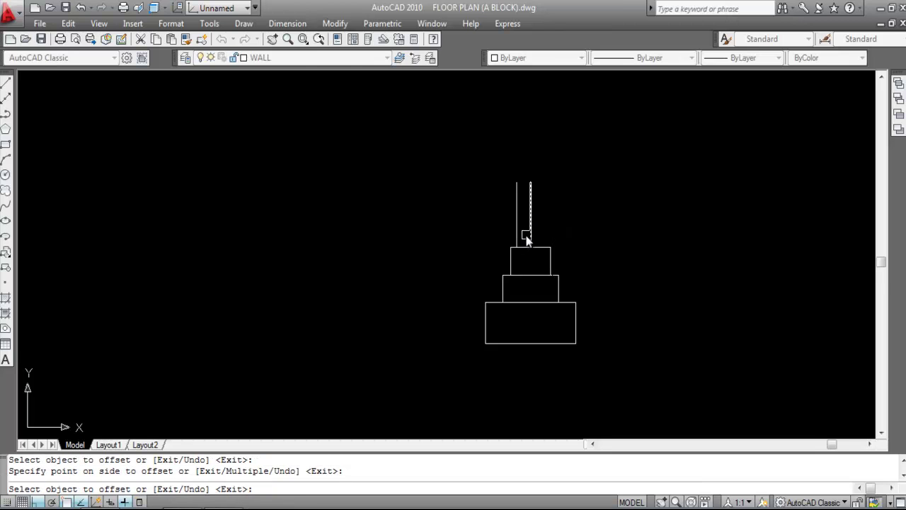
pyautogui.scroll(2, 525, 235)
pyautogui.click(532, 234)
pyautogui.click(596, 237)
pyautogui.press('Escape')
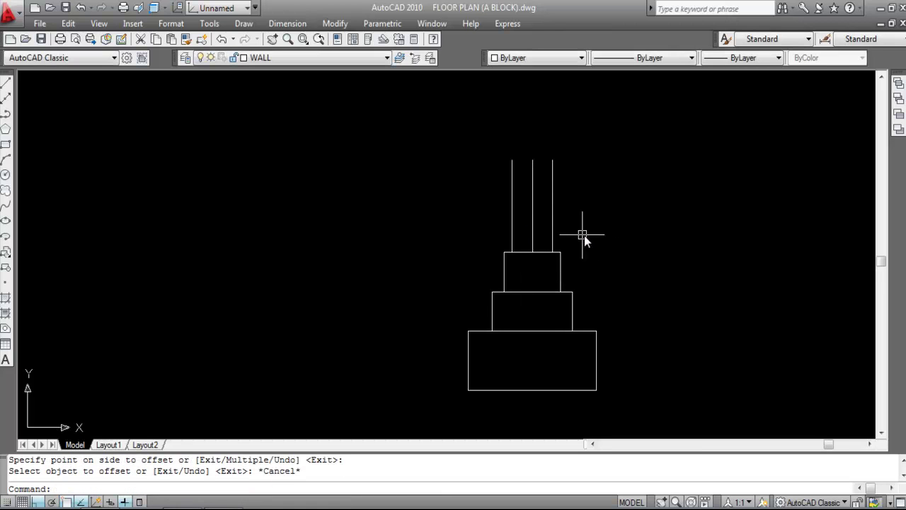
pyautogui.click(532, 239)
pyautogui.press('Delete')
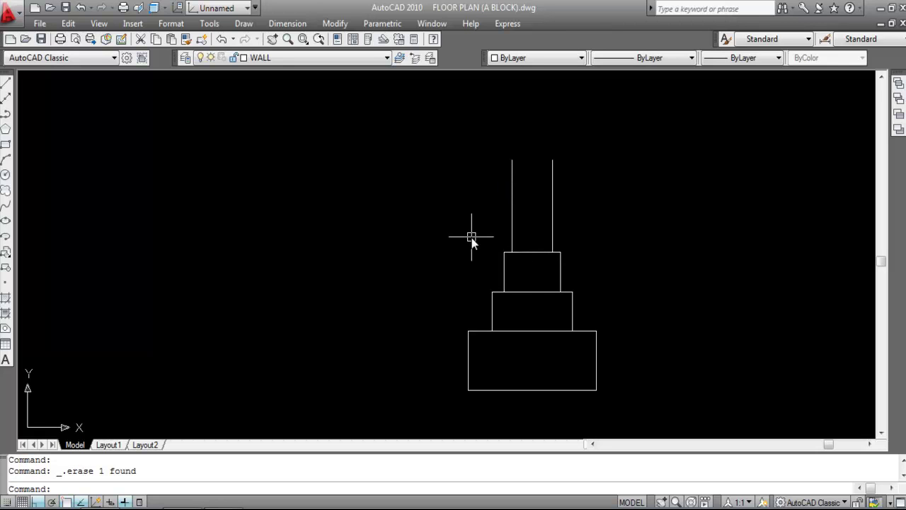
# Offset the top edge of the second footing block 2'6" upward.
pyautogui.write('o')
pyautogui.press('Return')
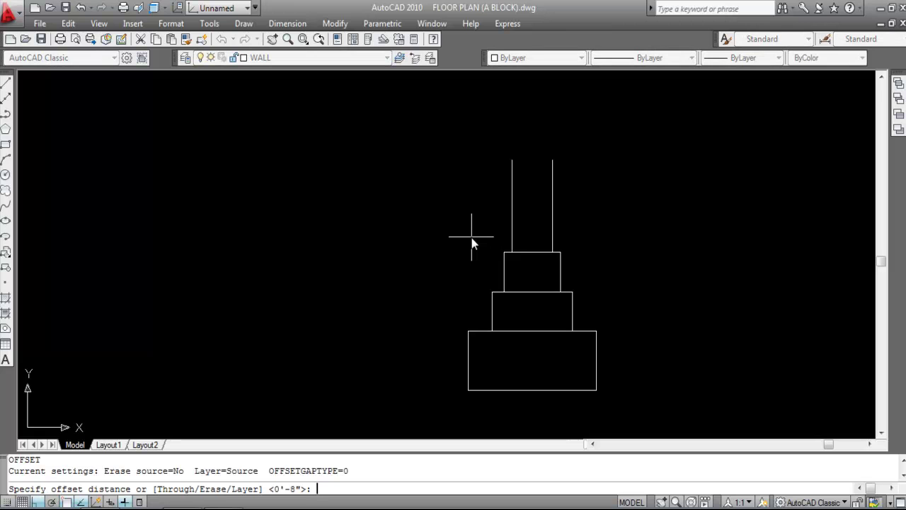
pyautogui.write("2'6")
pyautogui.press('Return')
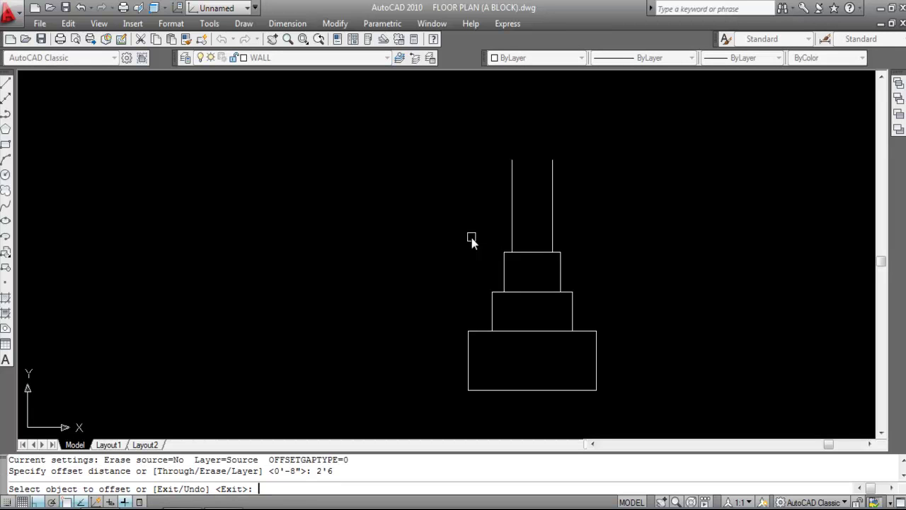
pyautogui.click(532, 253)
pyautogui.click(602, 168)
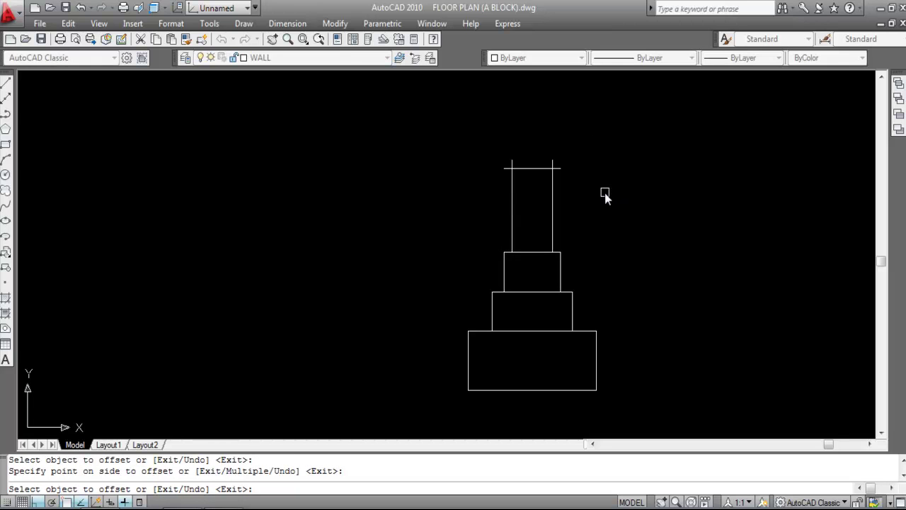
pyautogui.press('Escape')
# Trim the overhanging line ends at the top corners to form the third, narrow block.
pyautogui.write('TR')
pyautogui.press('Return')
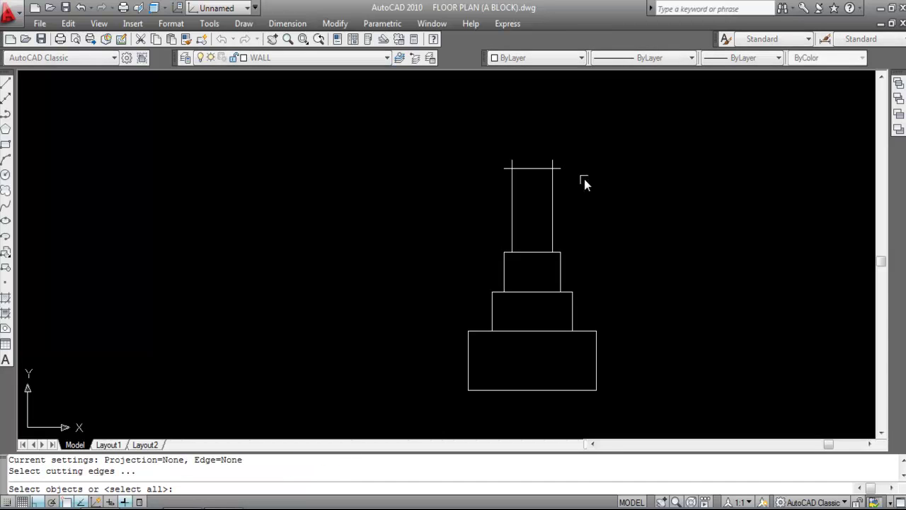
pyautogui.press('Return')
pyautogui.scroll(3, 564, 164)
pyautogui.click(555, 178)
pyautogui.click(542, 168)
pyautogui.click(458, 171)
pyautogui.click(450, 178)
pyautogui.scroll(-5, 520, 136)
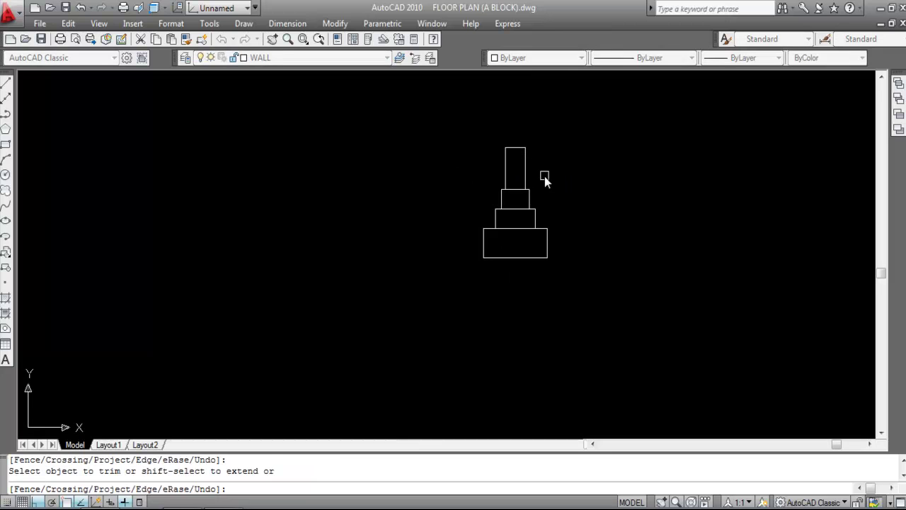
pyautogui.press('Escape')
# Trim away the two inner horizontal lines between the three stacked blocks, leaving one continuous stepped outline above the base.
pyautogui.scroll(2, 497, 173)
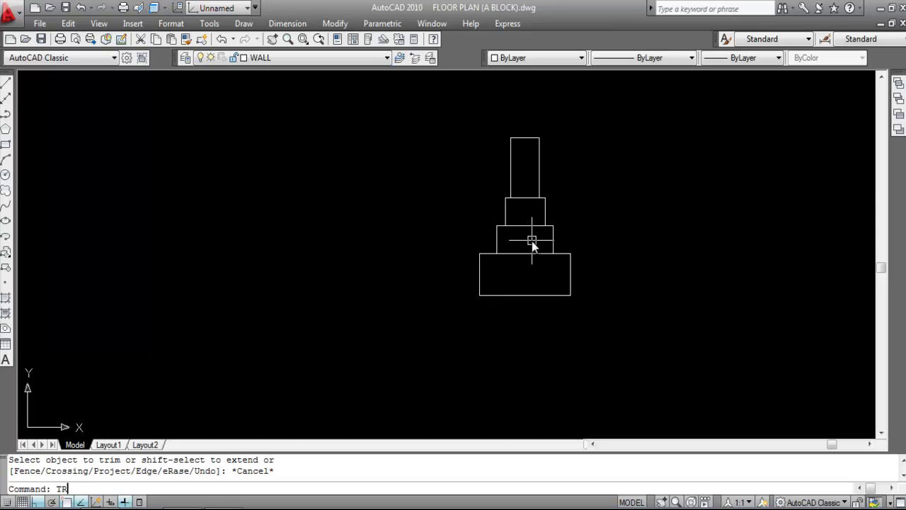
pyautogui.press('Return')
pyautogui.press('Return')
pyautogui.click(526, 198)
pyautogui.scroll(2, 522, 217)
pyautogui.click(527, 229)
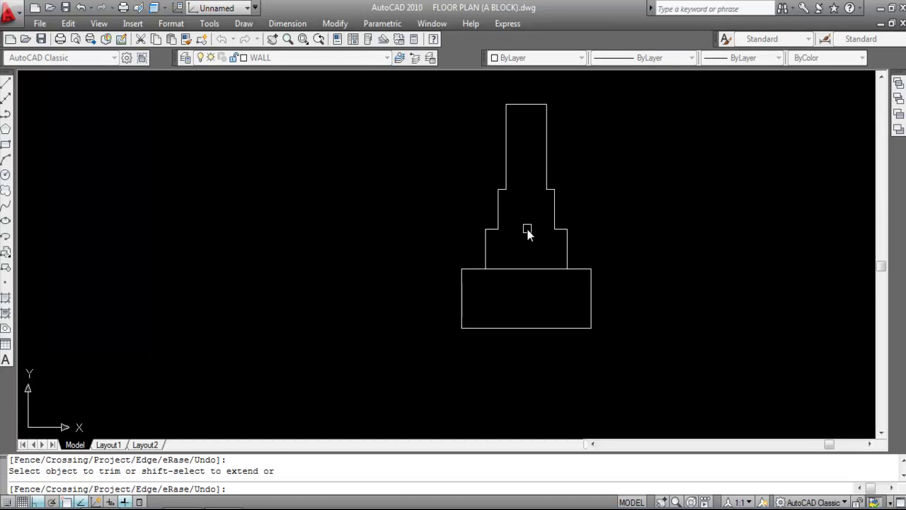
pyautogui.press('Escape')
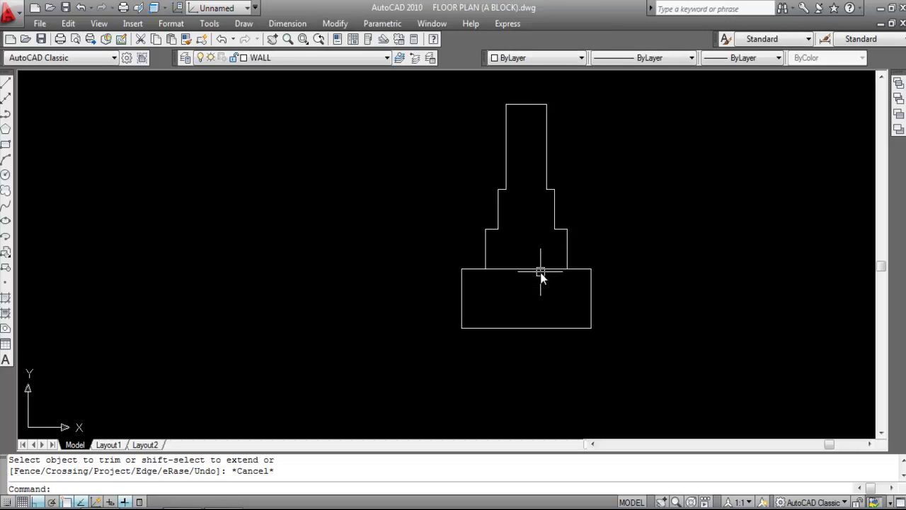
# Draw a vertical centre line upward from the midpoint of the stepped outline's top edge.
pyautogui.scroll(-2, 543, 275)
pyautogui.scroll(2, 518, 202)
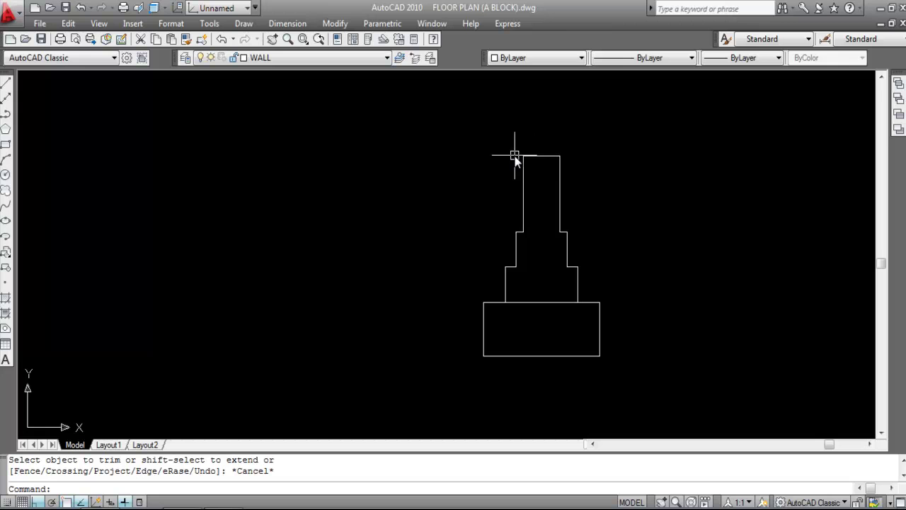
pyautogui.scroll(-2, 543, 154)
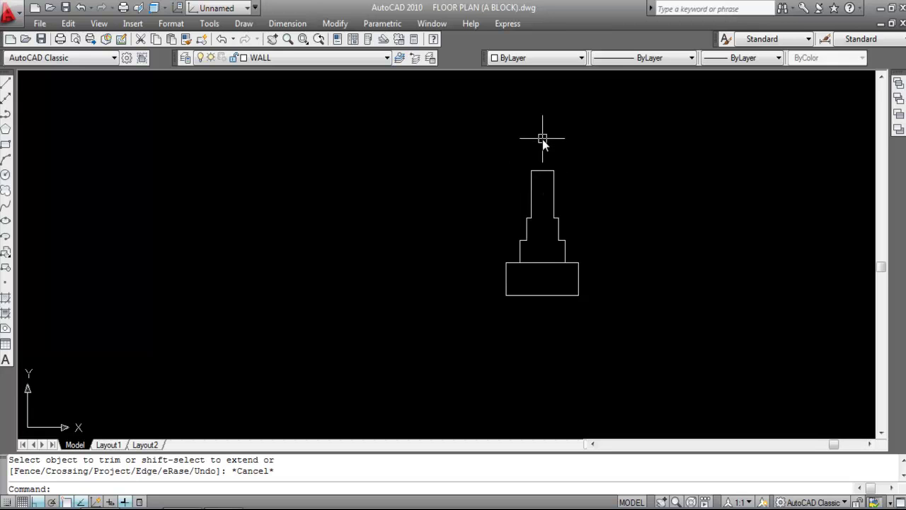
pyautogui.scroll(2, 547, 157)
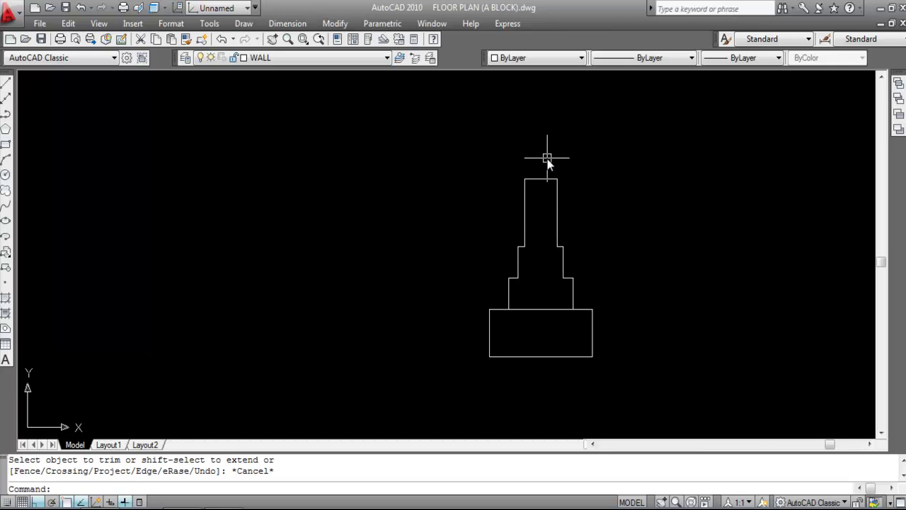
pyautogui.press('Return')
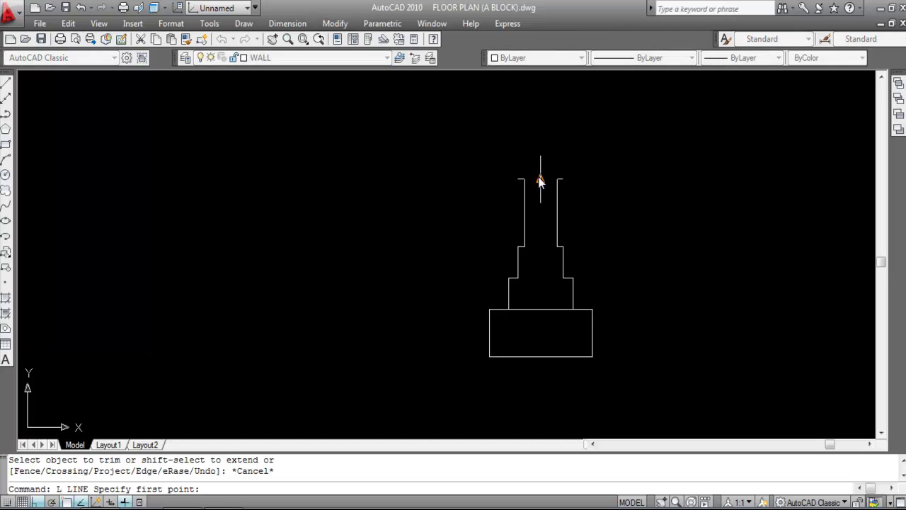
pyautogui.click(540, 178)
pyautogui.click(540, 115)
pyautogui.press('Escape')
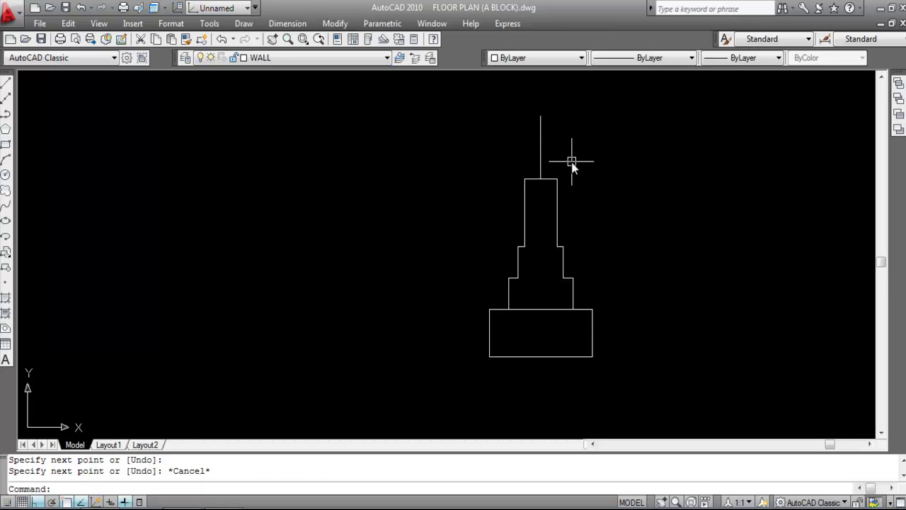
# Offset the centre line above the stepped outline 5" to both sides and erase the original centre line.
pyautogui.write('O')
pyautogui.press('Return')
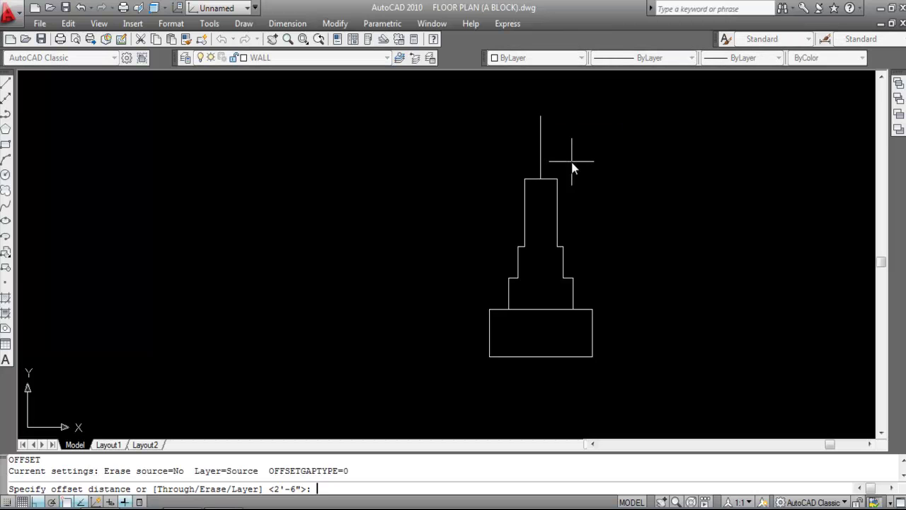
pyautogui.write('5')
pyautogui.press('Return')
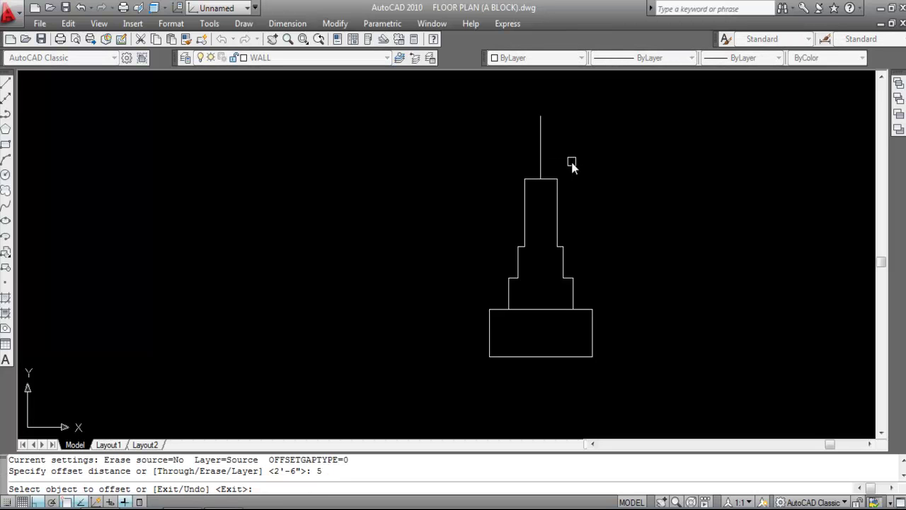
pyautogui.click(543, 147)
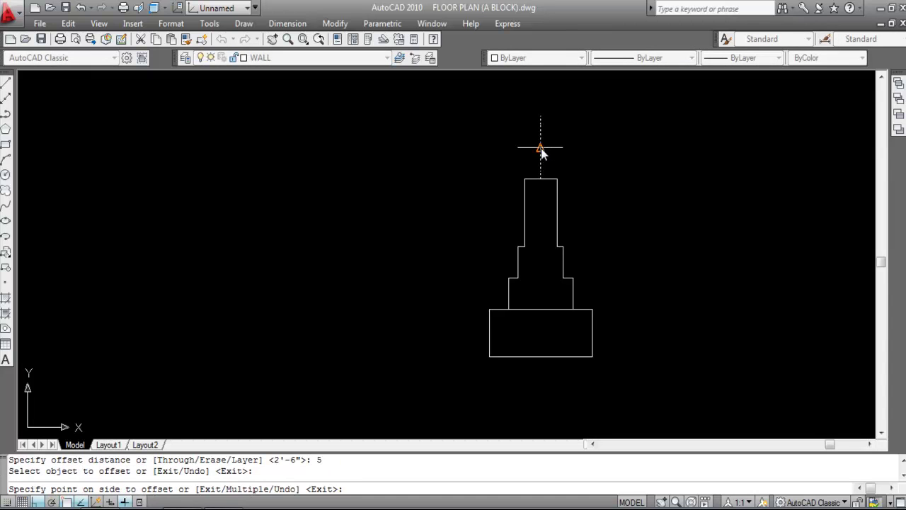
pyautogui.click(459, 170)
pyautogui.click(539, 168)
pyautogui.click(572, 160)
pyautogui.press('Escape')
pyautogui.click(539, 145)
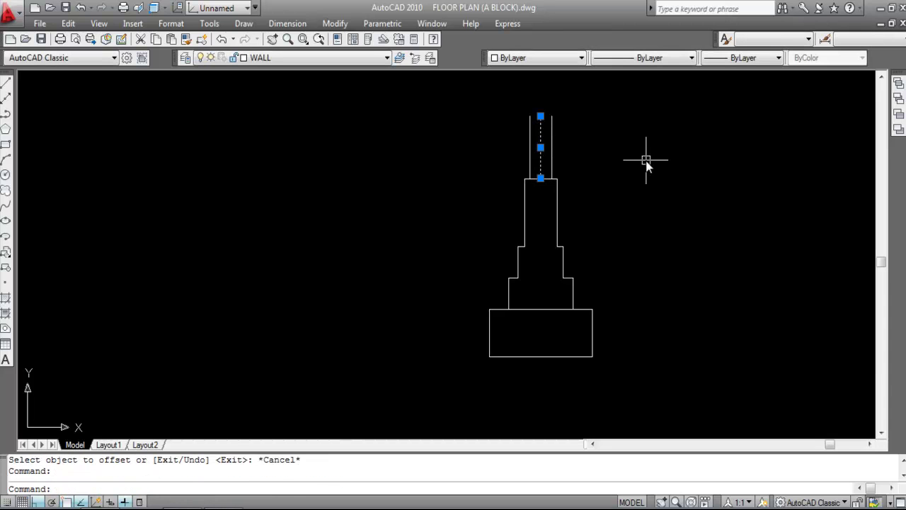
pyautogui.press('Delete')
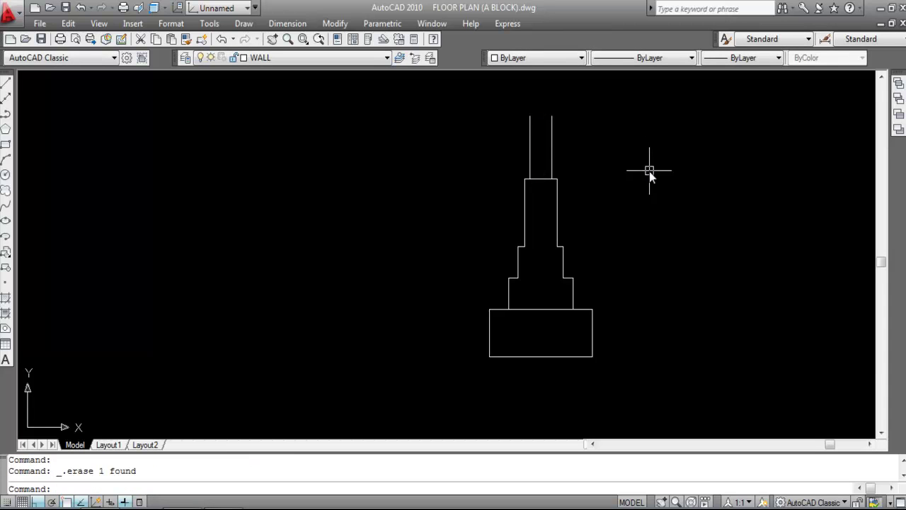
# Offset the top line of the footing base 7" downward to divide the base into two layers.
pyautogui.scroll(-2, 536, 123)
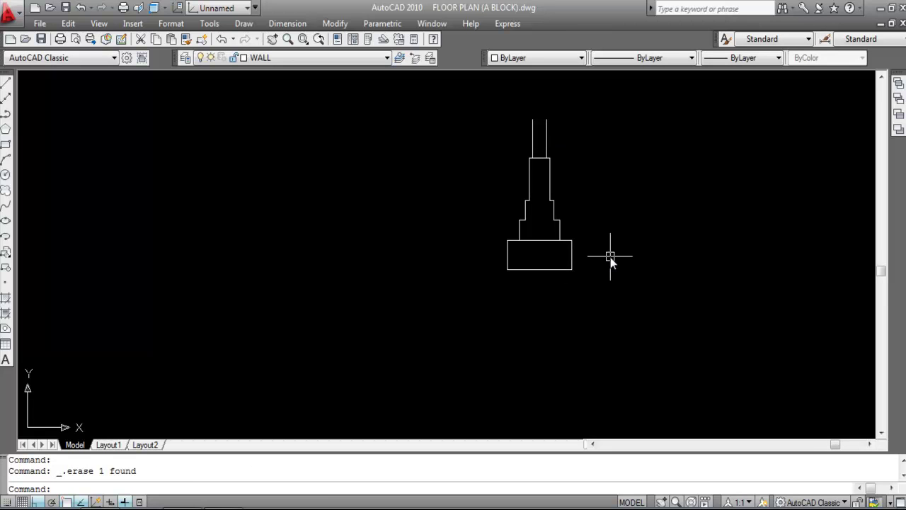
pyautogui.write('O')
pyautogui.press('Return')
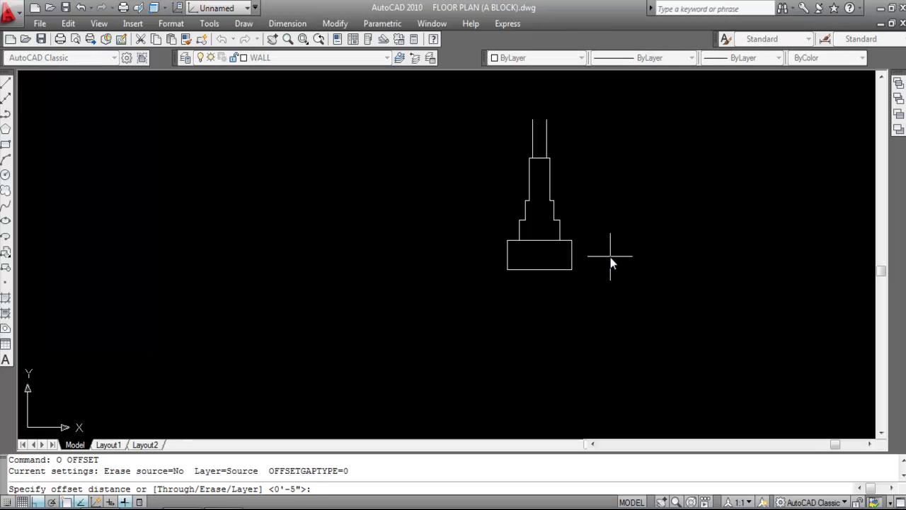
pyautogui.write('7')
pyautogui.press('Return')
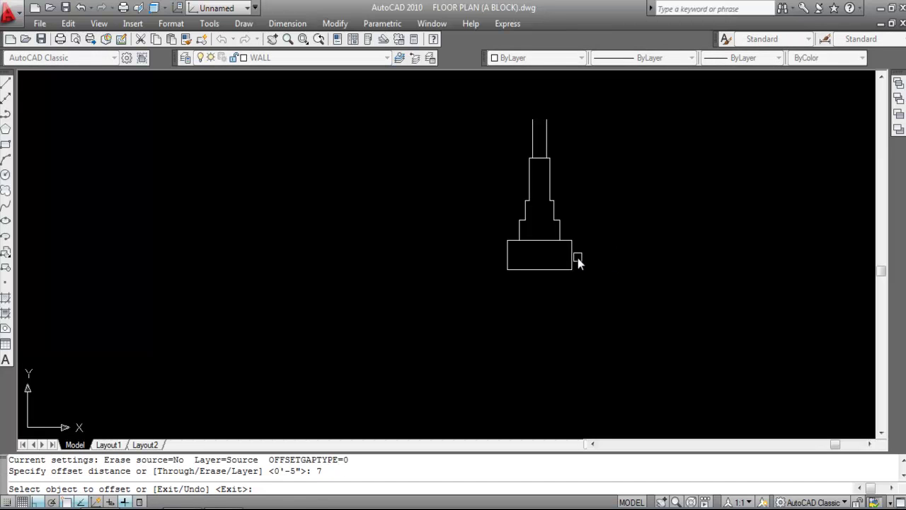
pyautogui.click(543, 241)
pyautogui.scroll(3, 535, 247)
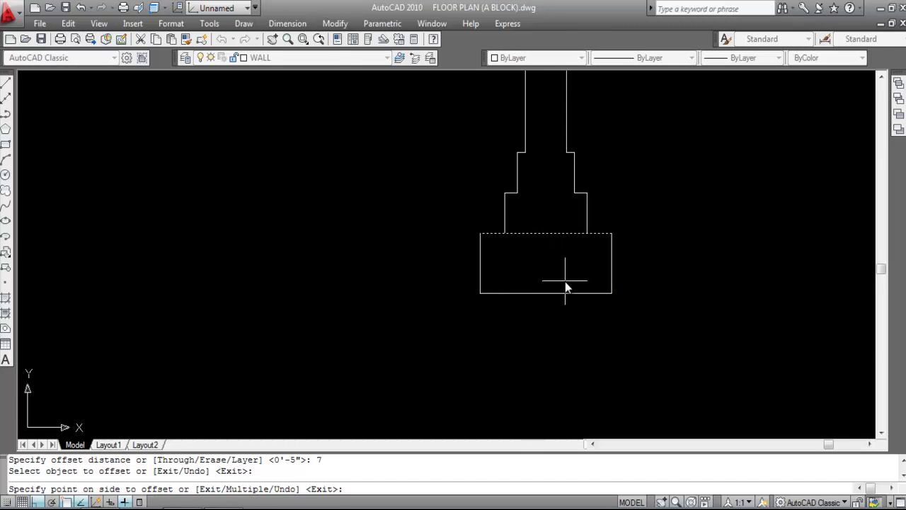
pyautogui.click(566, 283)
pyautogui.press('Escape')
pyautogui.scroll(-2, 618, 319)
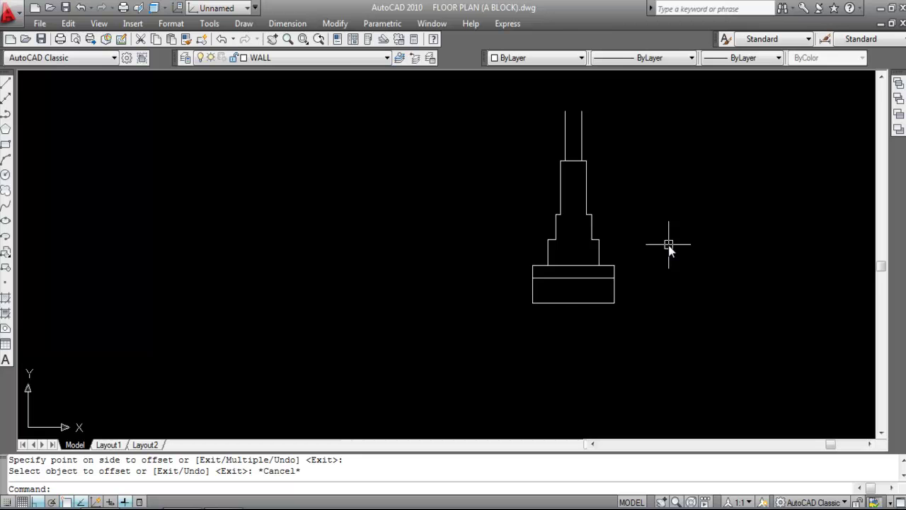
pyautogui.press('Escape')
pyautogui.press('Escape')
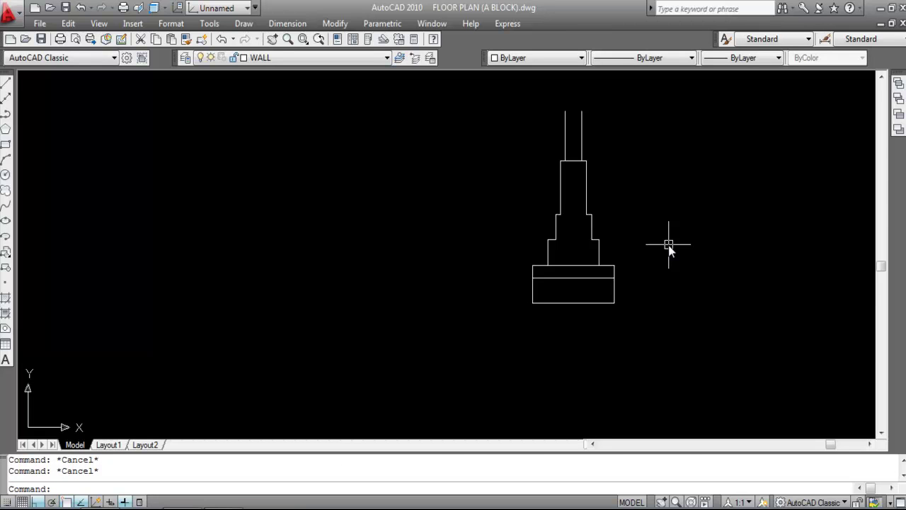
# Hatch the stepped outline and the upper layer of the base with the AR-CONC pattern at scale 1.
pyautogui.press('Return')
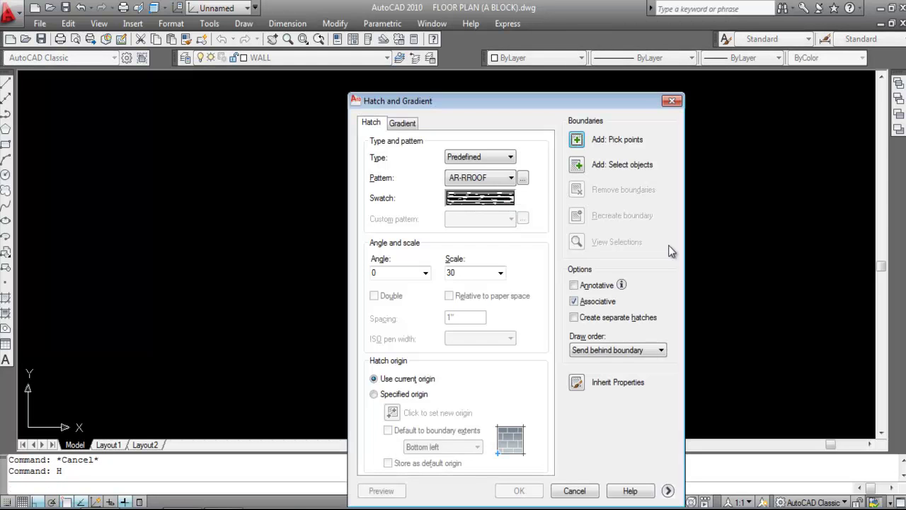
pyautogui.click(493, 204)
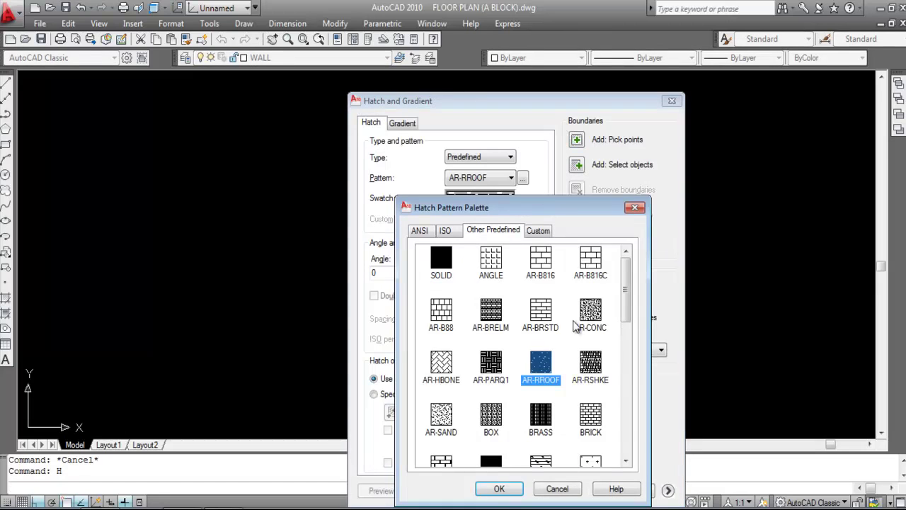
pyautogui.click(590, 311)
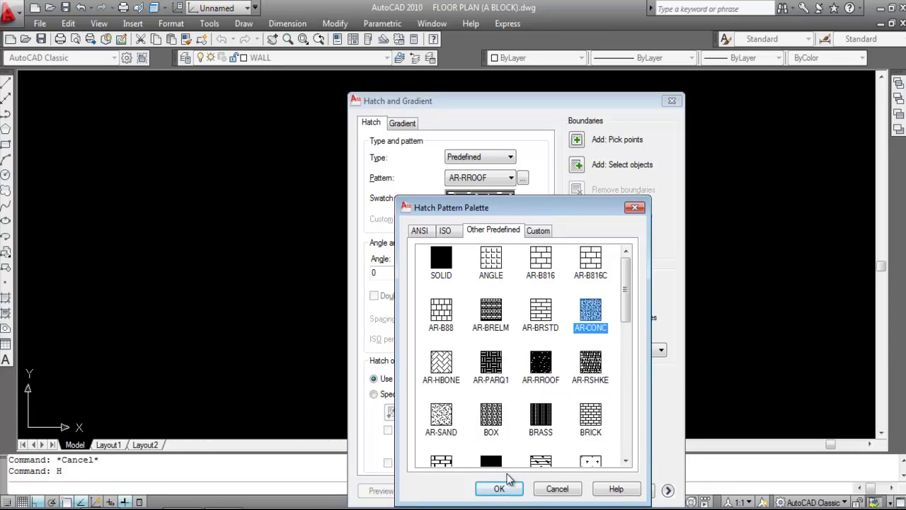
pyautogui.click(499, 489)
pyautogui.doubleClick(475, 275)
pyautogui.write('1')
pyautogui.click(579, 141)
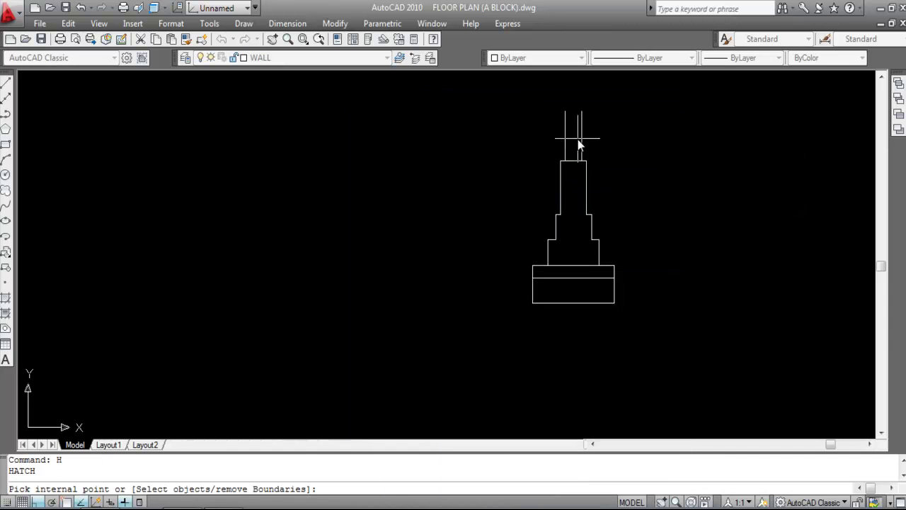
pyautogui.click(578, 227)
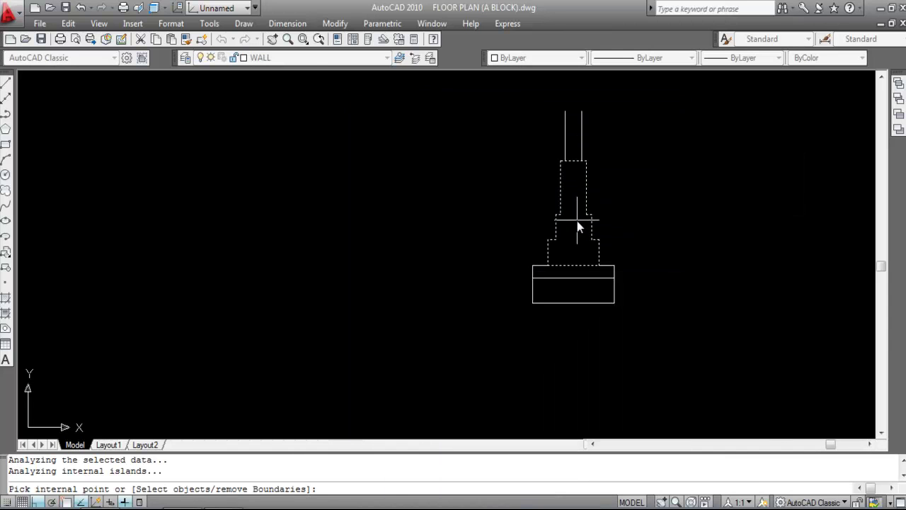
pyautogui.click(599, 272)
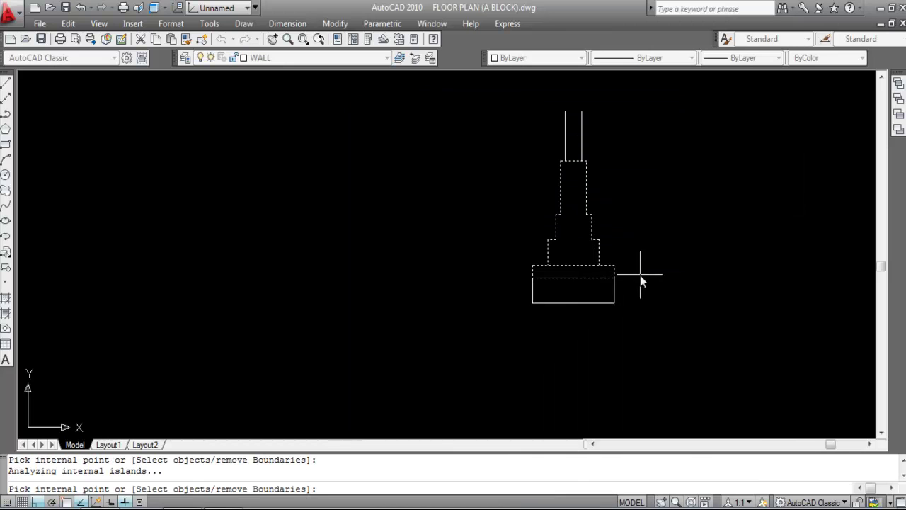
pyautogui.press('Return')
pyautogui.press('Return')
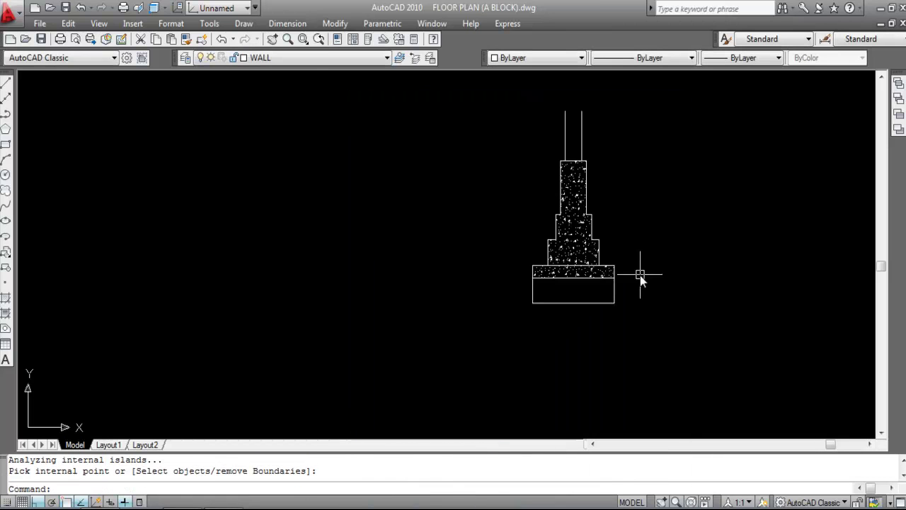
# Hatch the lower layer of the footing base with the AR-SAND pattern.
pyautogui.scroll(-2, 535, 295)
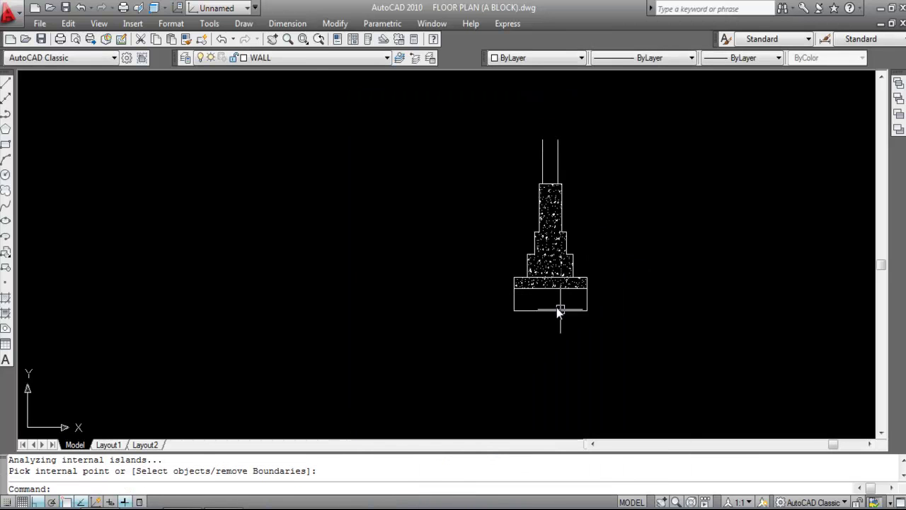
pyautogui.scroll(1, 554, 304)
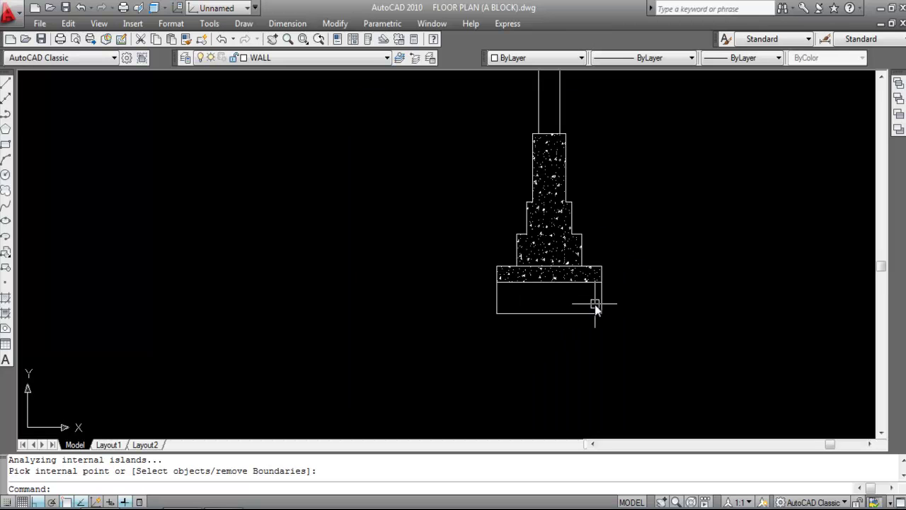
pyautogui.press('Return')
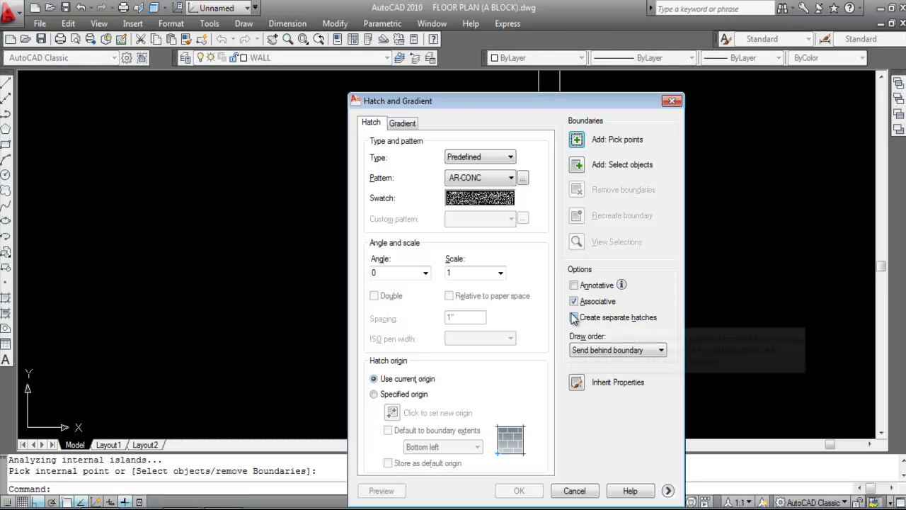
pyautogui.click(481, 201)
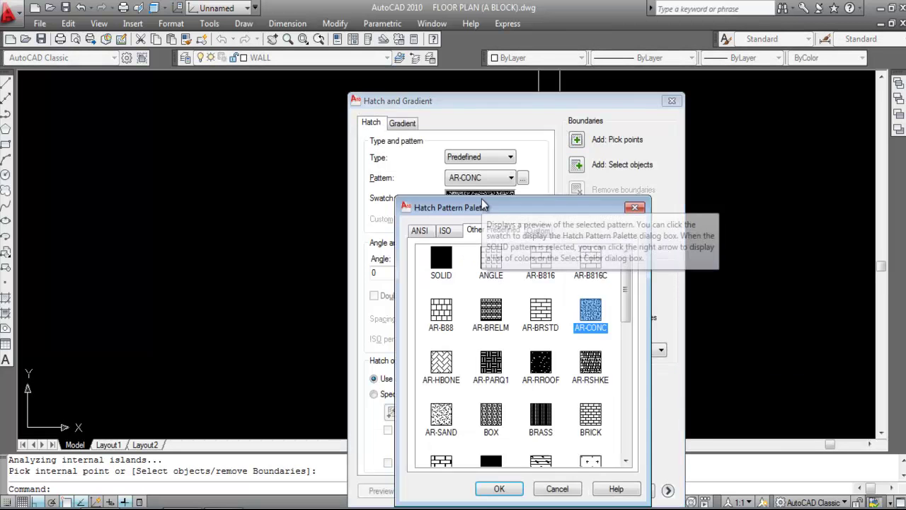
pyautogui.click(499, 326)
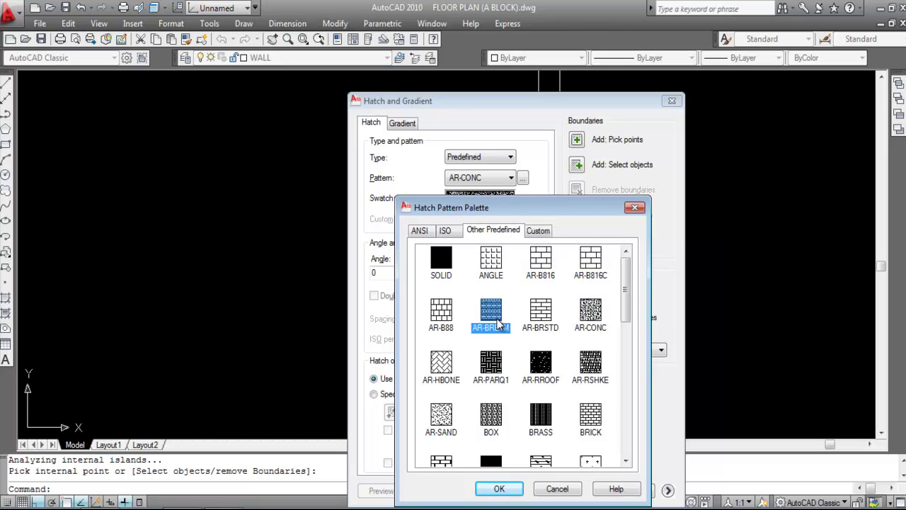
pyautogui.scroll(-3, 499, 326)
pyautogui.scroll(-6, 500, 325)
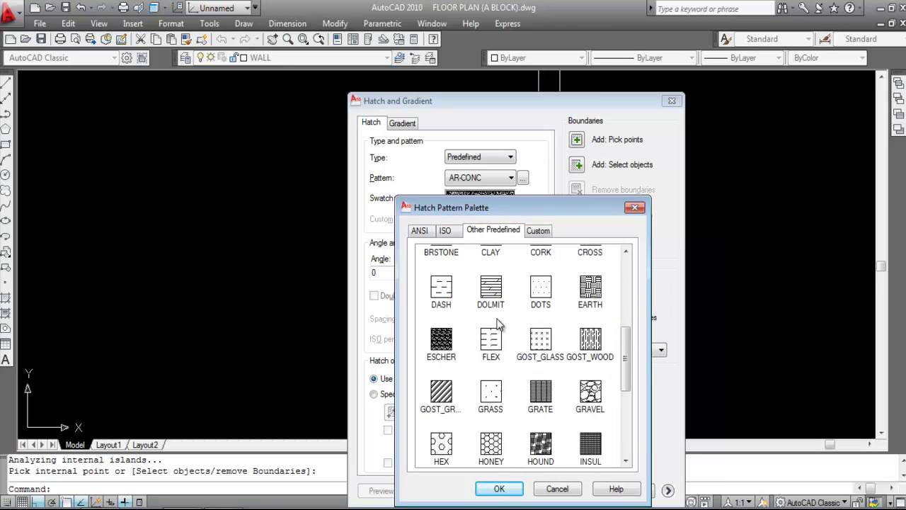
pyautogui.scroll(6, 500, 329)
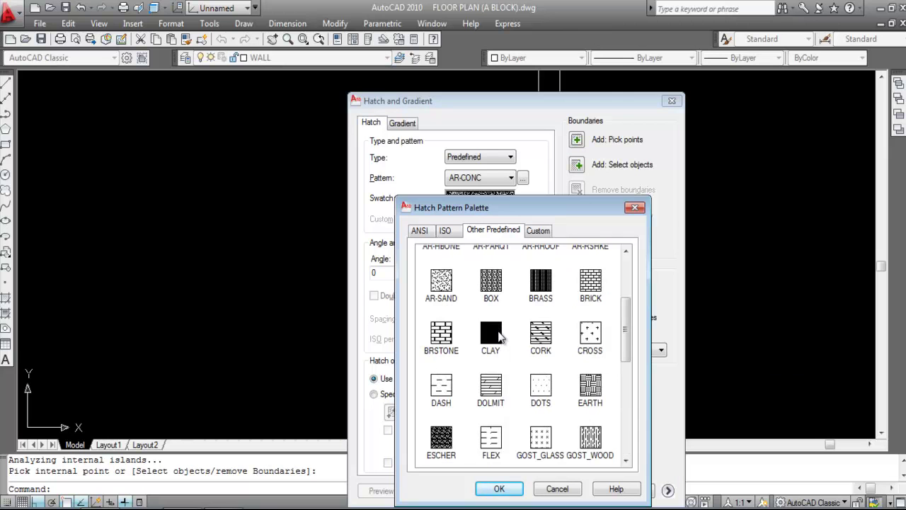
pyautogui.click(444, 287)
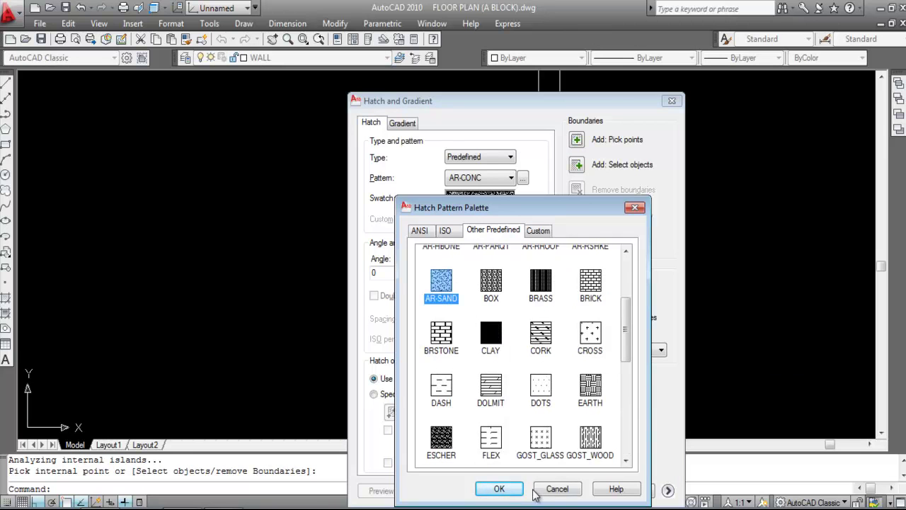
pyautogui.click(499, 488)
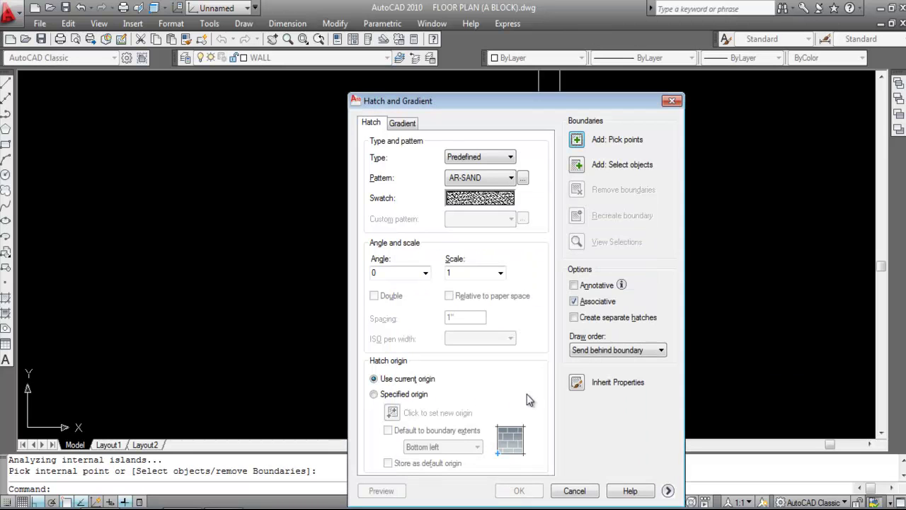
pyautogui.click(577, 140)
pyautogui.click(578, 303)
pyautogui.press('Return')
pyautogui.press('Return')
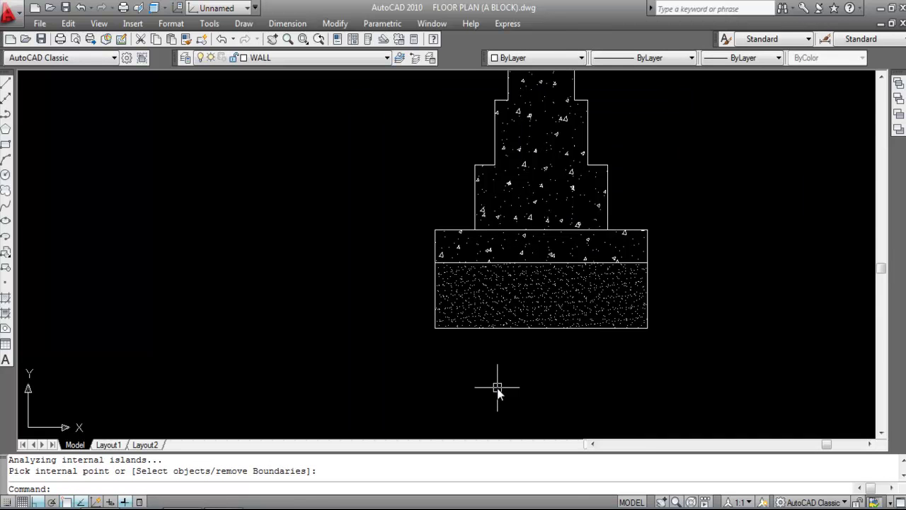
pyautogui.scroll(-3, 546, 347)
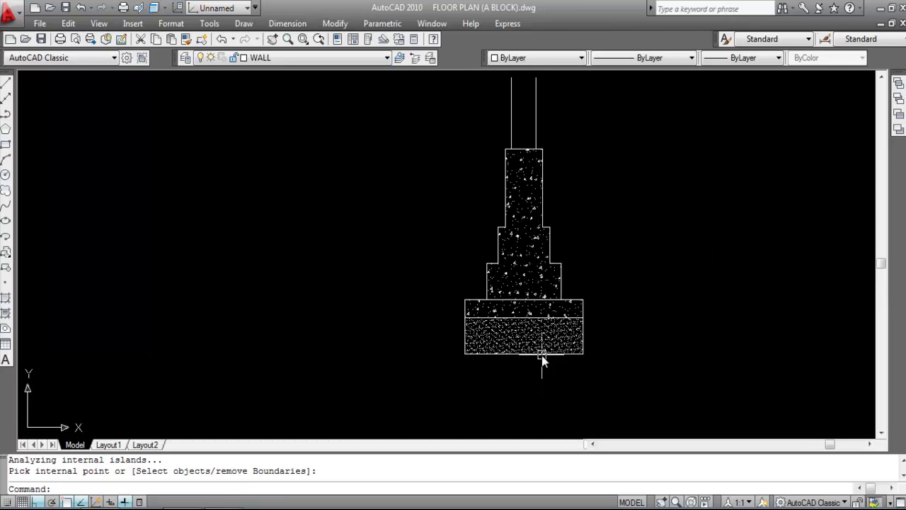
pyautogui.scroll(-2, 546, 346)
pyautogui.scroll(2, 540, 291)
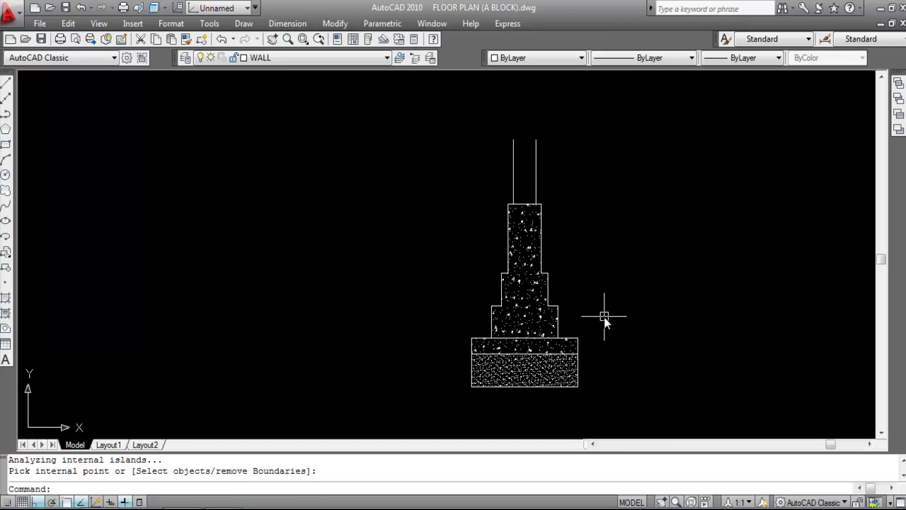
pyautogui.press('Escape')
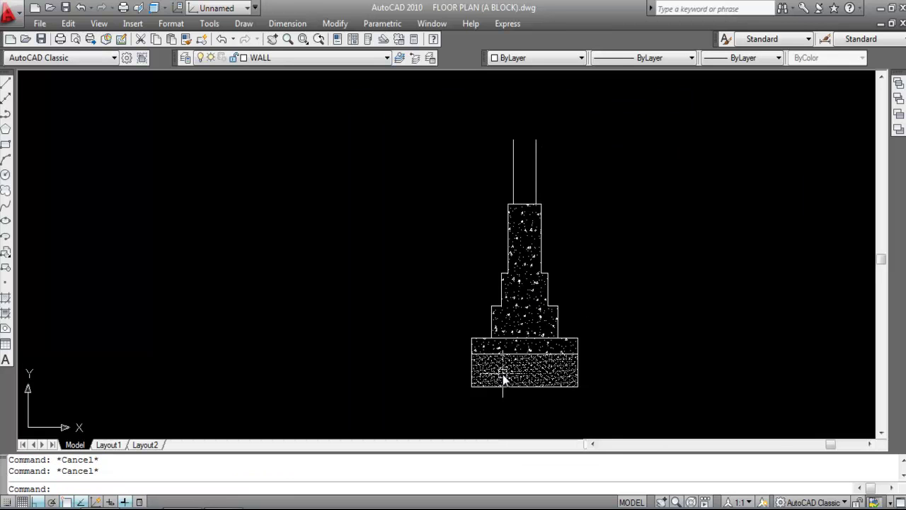
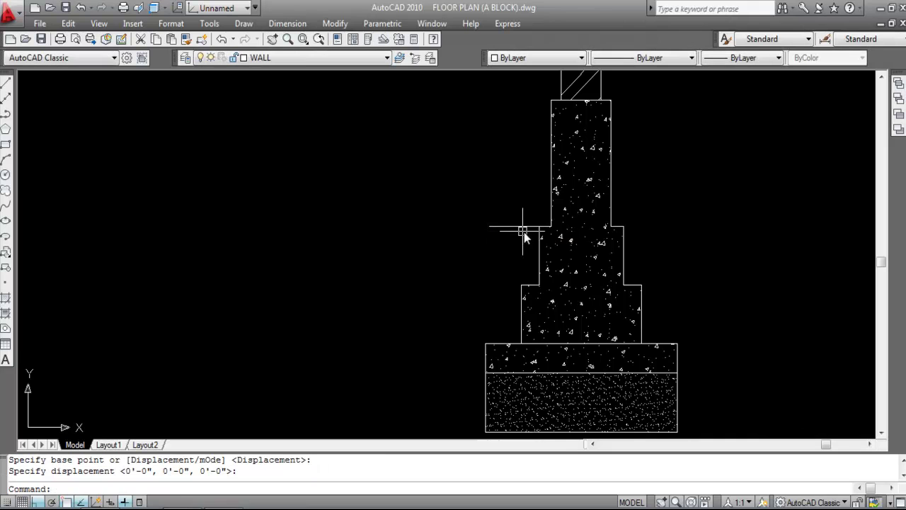
# Copy the short horizontal line left of the stepped footing to the matching step corner on its right side.
pyautogui.write('CO')
pyautogui.press('Return')
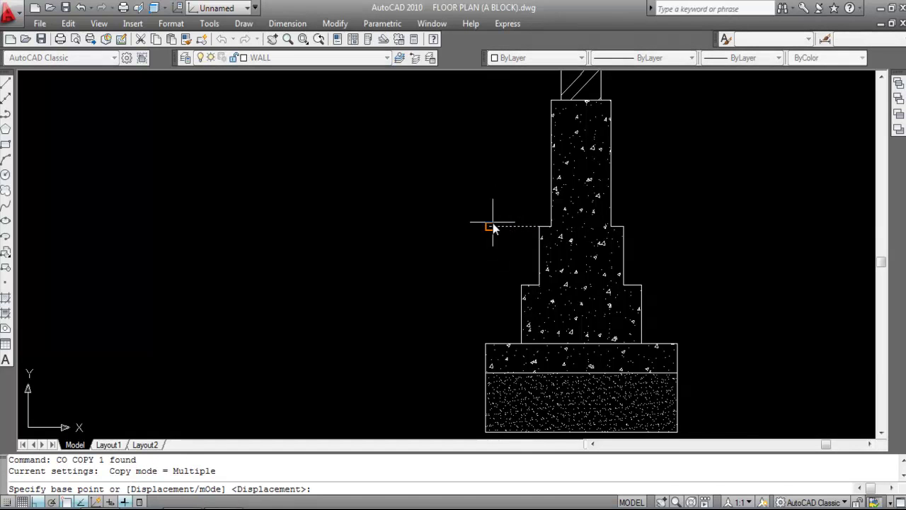
pyautogui.click(489, 226)
pyautogui.click(628, 228)
pyautogui.press('Escape')
pyautogui.scroll(-3, 625, 237)
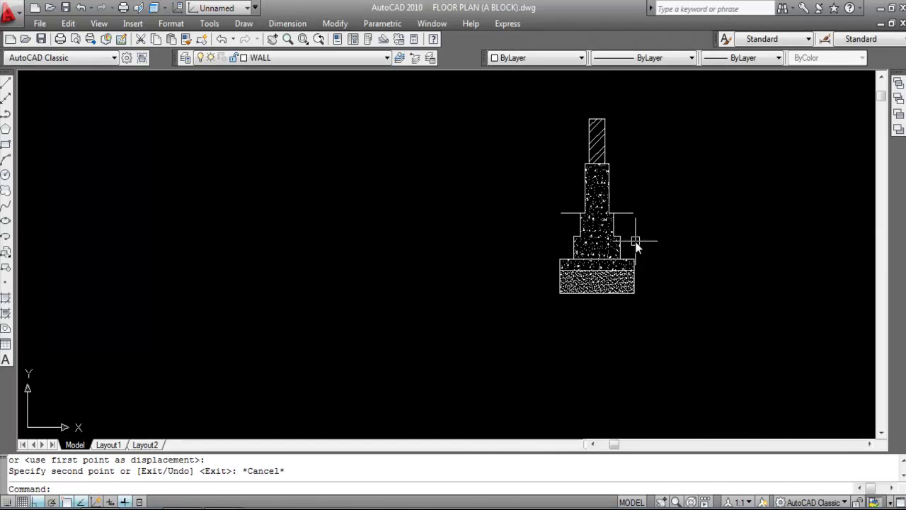
# Copy the Bed Room label of the 14'-0"x11'-0" room in the floor plan to beside the footing section, with Ortho off, and select the copy.
pyautogui.scroll(-4, 561, 228)
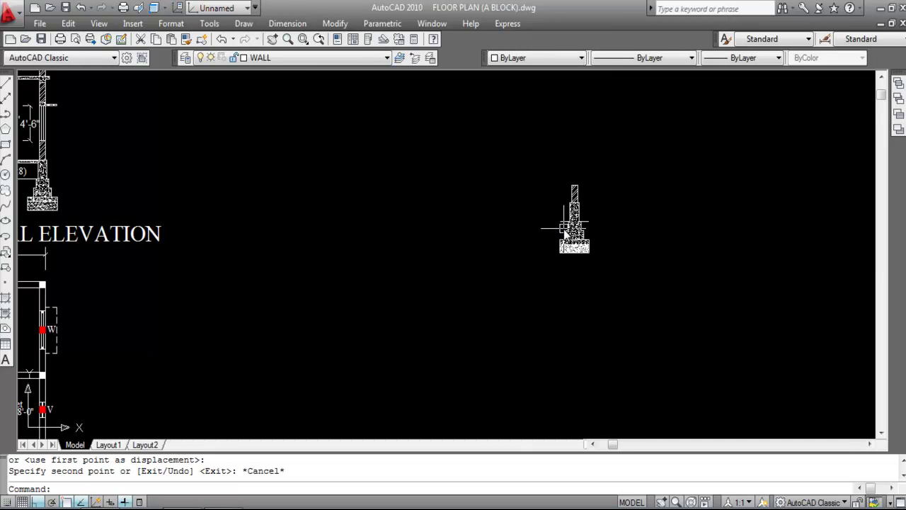
pyautogui.scroll(-5, 607, 215)
pyautogui.scroll(8, 371, 291)
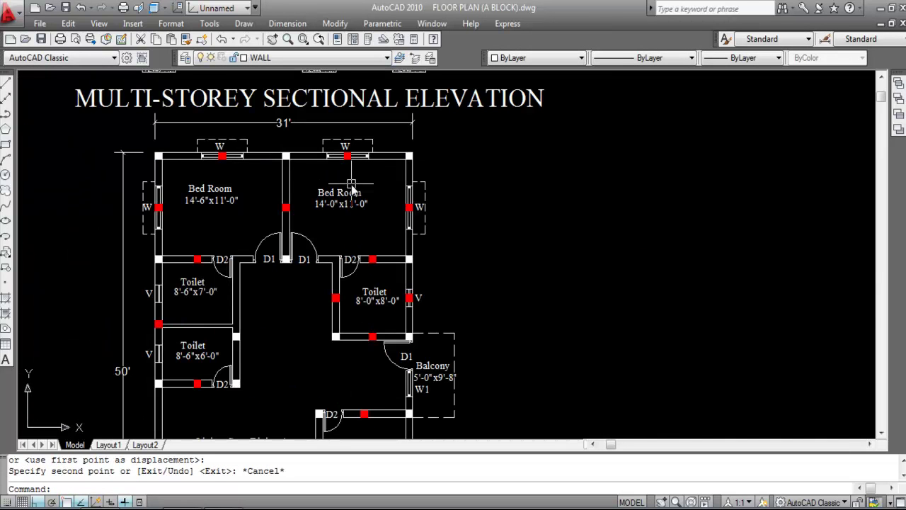
pyautogui.click(357, 200)
pyautogui.press('Return')
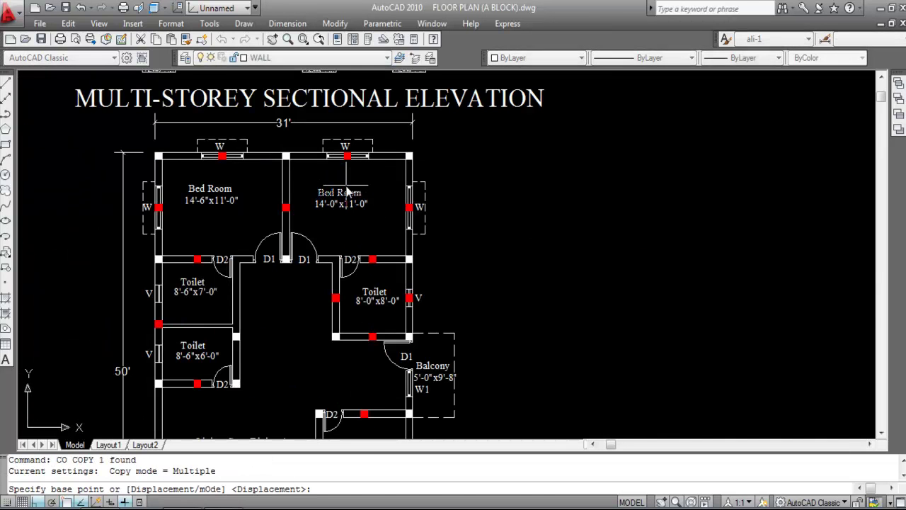
pyautogui.click(381, 204)
pyautogui.scroll(-4, 368, 213)
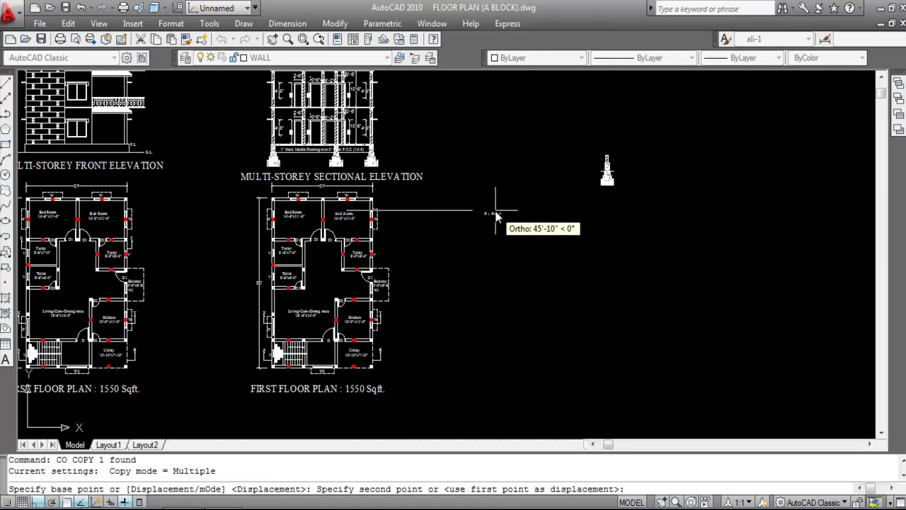
pyautogui.press('F8')
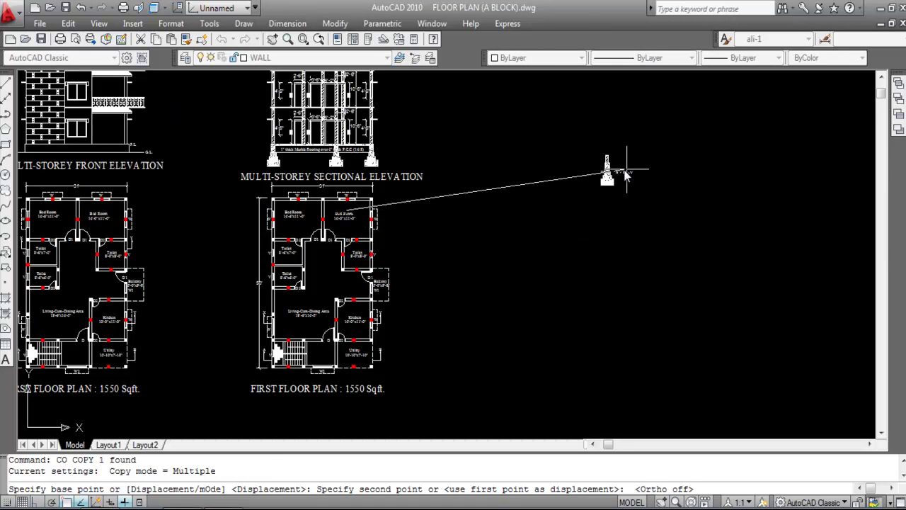
pyautogui.scroll(6, 598, 158)
pyautogui.click(506, 175)
pyautogui.press('Escape')
pyautogui.click(528, 210)
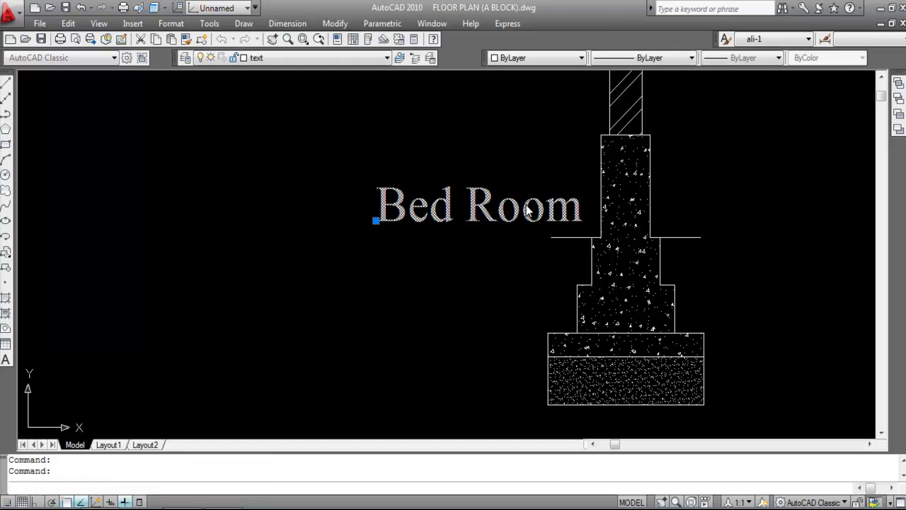
# Change the text of the copied Bed Room label beside the footing section to G.
pyautogui.doubleClick(527, 210)
pyautogui.write('G')
pyautogui.press('Return')
pyautogui.press('Escape')
# Move the G label to just above the ground line on the left side of the footing.
pyautogui.moveTo(406, 201); pyautogui.dragTo(394, 213)
pyautogui.write('m')
pyautogui.press('Return')
pyautogui.click(400, 209)
pyautogui.click(572, 219)
# Copy the G label horizontally, with Ortho on, to above the ground line on the footing's right side.
pyautogui.click(575, 225)
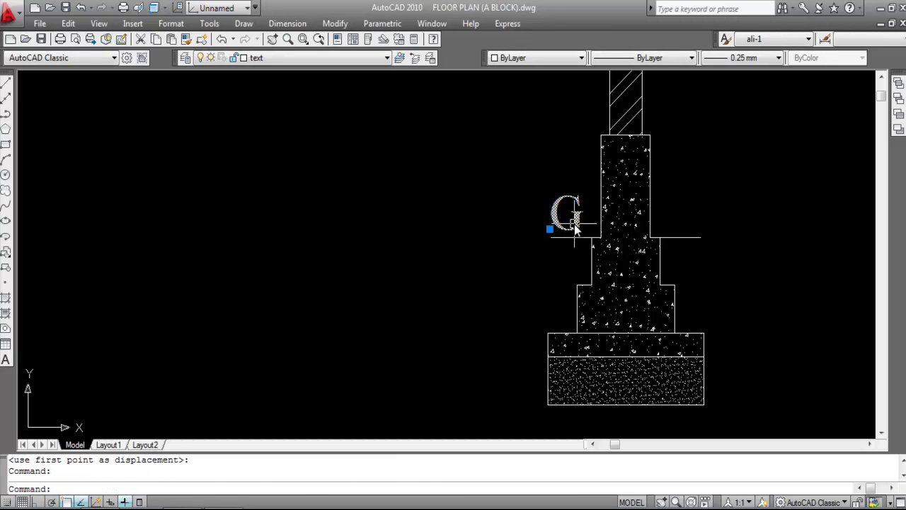
pyautogui.write('CO')
pyautogui.press('Return')
pyautogui.press('F8')
pyautogui.press('F8')
pyautogui.click(564, 223)
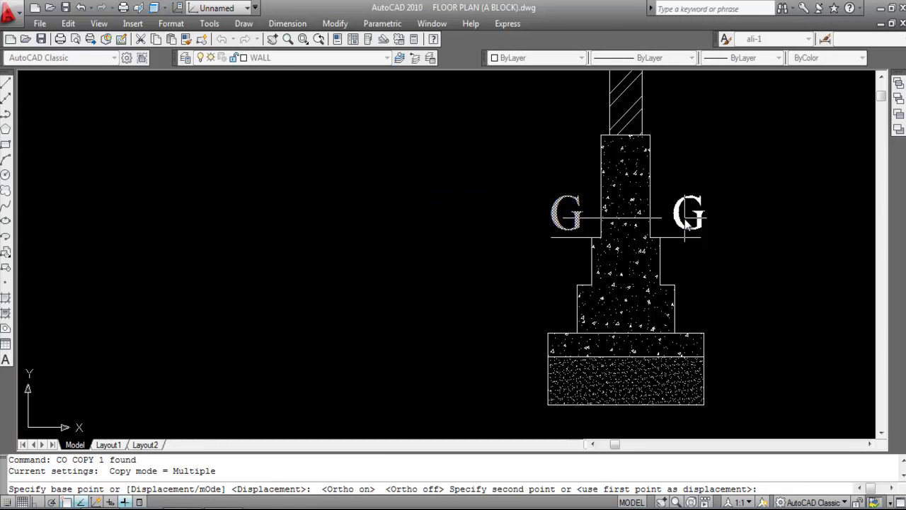
pyautogui.press('F8')
pyautogui.click(685, 221)
pyautogui.press('Escape')
# Change the text of the G copy above the right ground line to L.
pyautogui.click(685, 221)
pyautogui.click(668, 229)
pyautogui.doubleClick(681, 224)
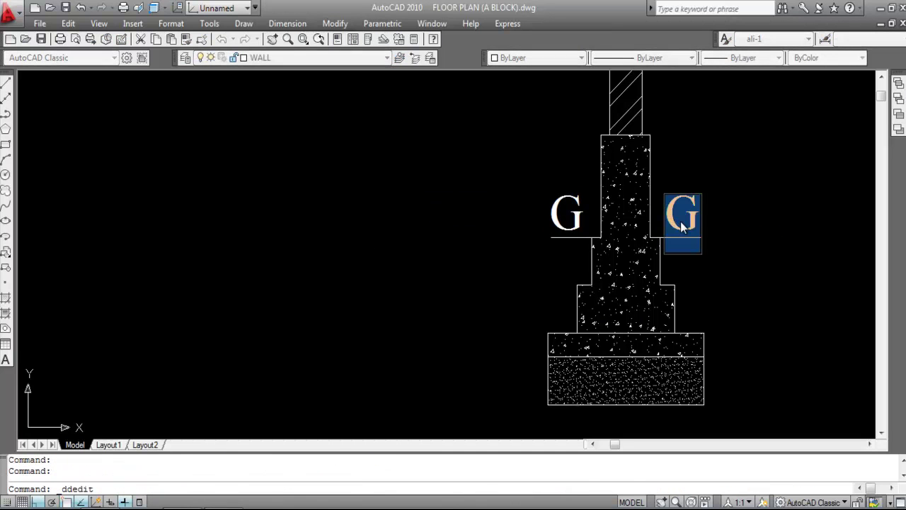
pyautogui.write('L')
pyautogui.press('Return')
pyautogui.scroll(-2, 673, 281)
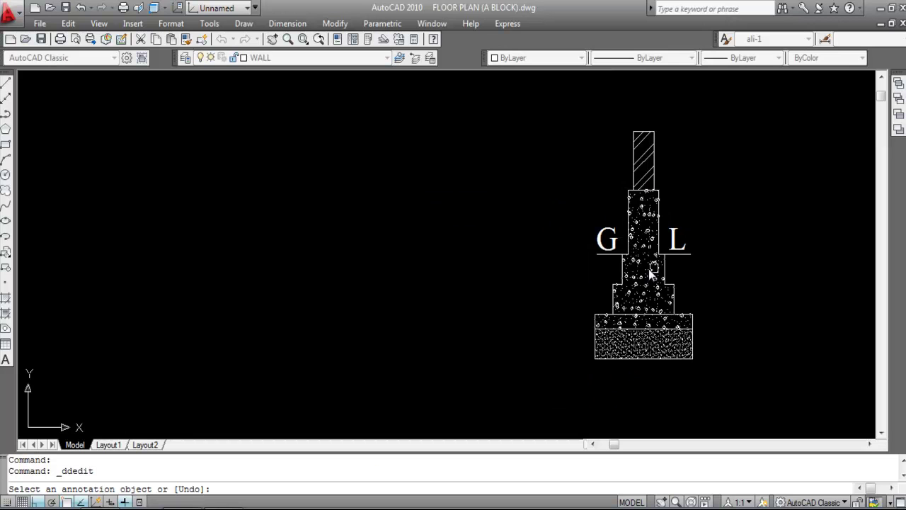
pyautogui.press('Escape')
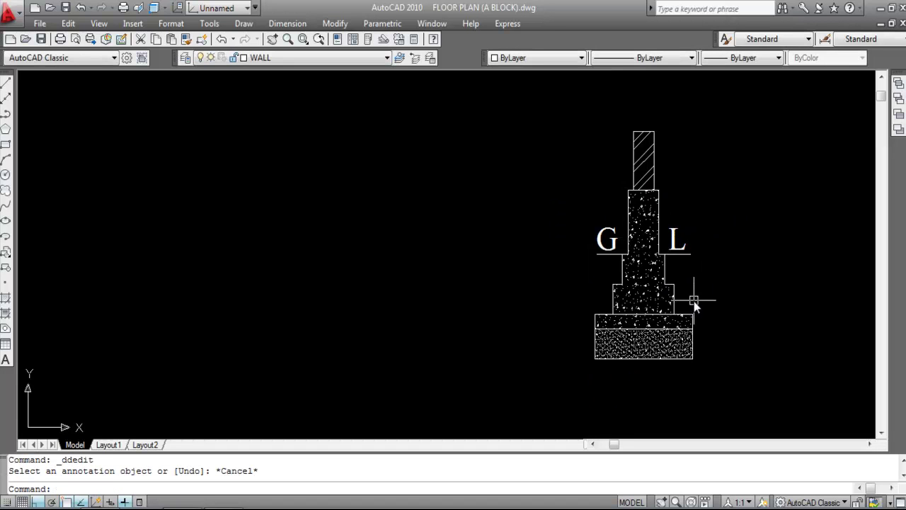
# Copy the left ground line up to the top-left corner of the concrete stem, where the hatched wall begins.
pyautogui.scroll(-3, 693, 301)
pyautogui.scroll(4, 676, 212)
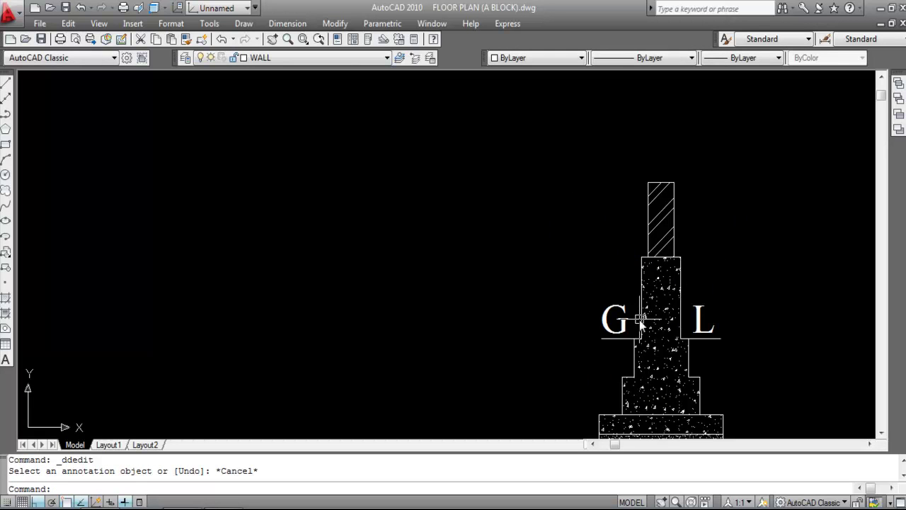
pyautogui.click(625, 339)
pyautogui.write('C')
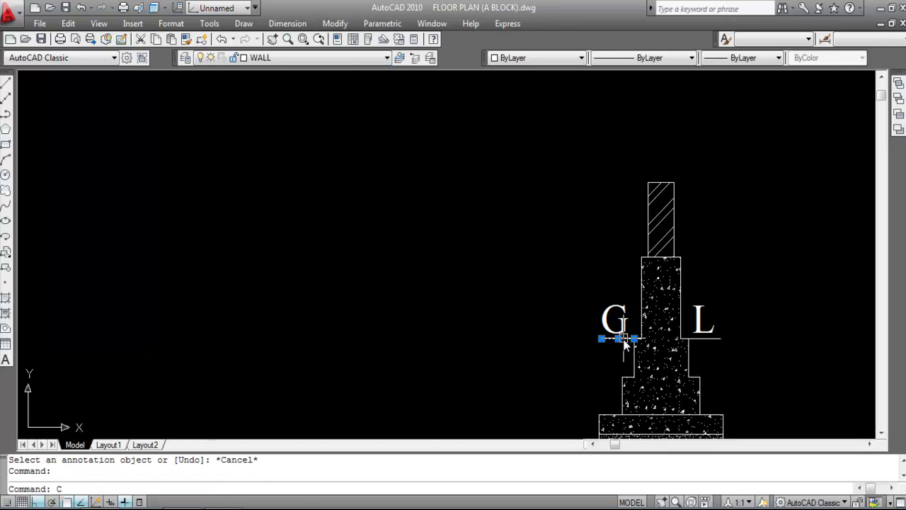
pyautogui.write('O')
pyautogui.press('Return')
pyautogui.click(633, 340)
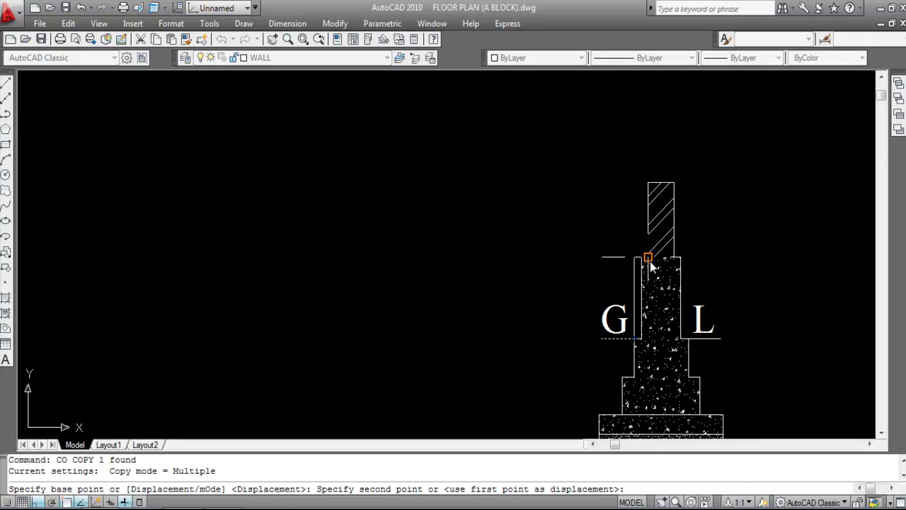
pyautogui.click(641, 257)
pyautogui.press('Escape')
# Copy the G label from the left end of the ground line to the left end of the upper level line.
pyautogui.click(623, 327)
pyautogui.write('CO')
pyautogui.press('Return')
pyautogui.click(603, 339)
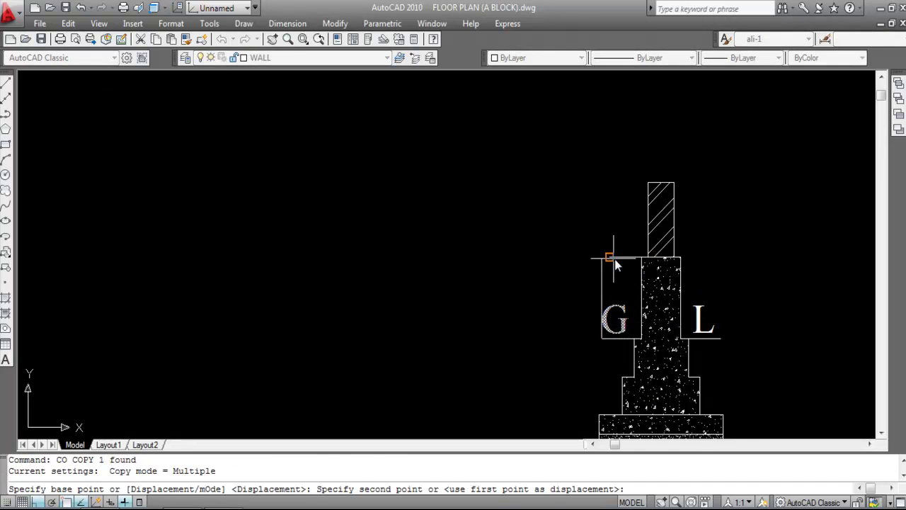
pyautogui.click(609, 257)
pyautogui.press('Escape')
# Change the text of the G copy above the upper level line to P.
pyautogui.doubleClick(611, 238)
pyautogui.write('P')
pyautogui.press('Return')
pyautogui.press('Escape')
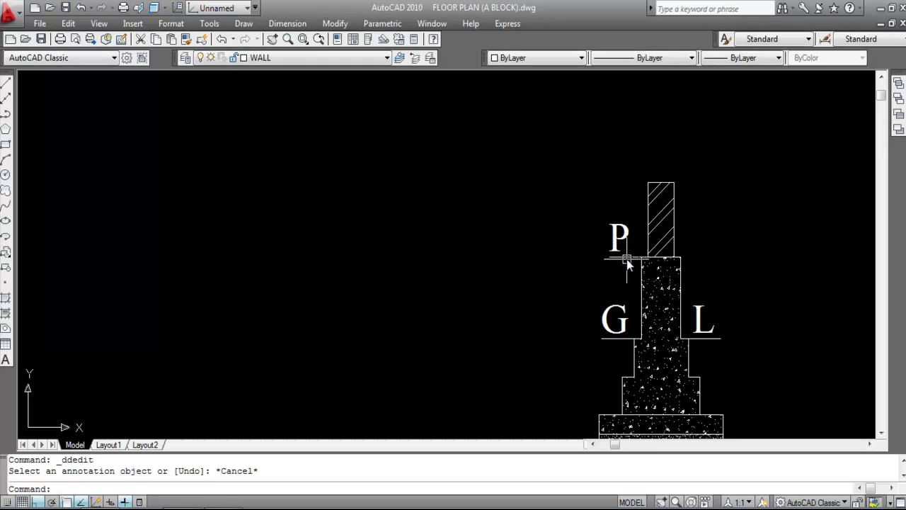
# Copy the upper level line beneath the P label to the top-right corner of the concrete stem.
pyautogui.click(626, 257)
pyautogui.write('CO')
pyautogui.press('Return')
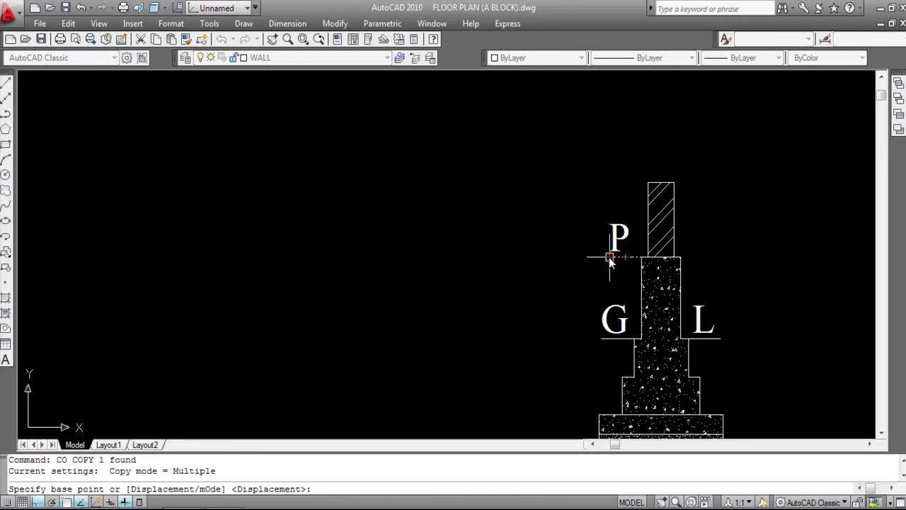
pyautogui.click(609, 257)
pyautogui.click(684, 258)
pyautogui.press('Escape')
# Copy the P label horizontally to above the upper level line on the right of the wall.
pyautogui.click(624, 237)
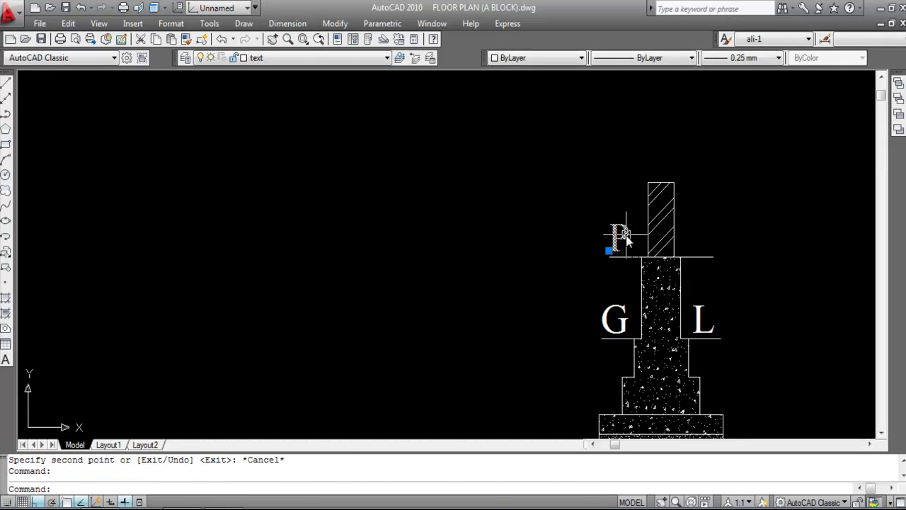
pyautogui.write('CO')
pyautogui.press('Return')
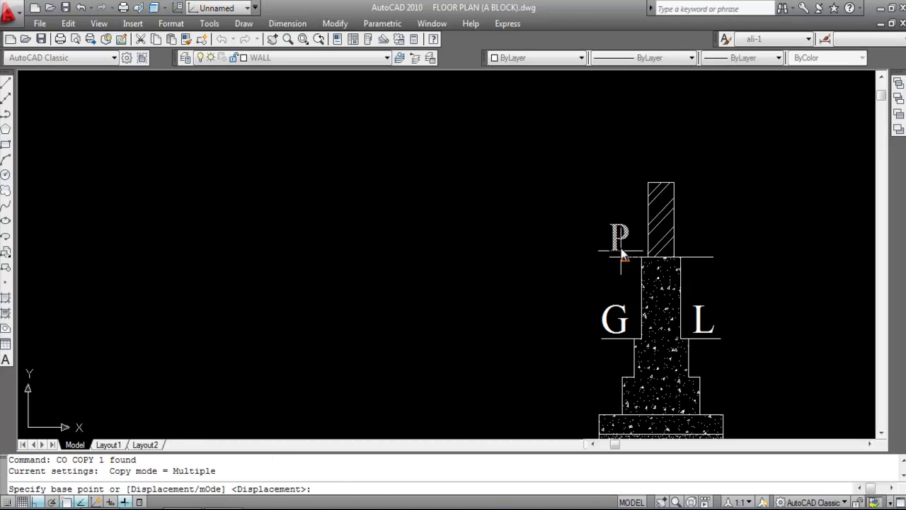
pyautogui.click(618, 237)
pyautogui.scroll(5, 715, 242)
pyautogui.click(695, 247)
pyautogui.press('Escape')
# Change the text of the P copy on the right of the wall to L.
pyautogui.doubleClick(695, 250)
pyautogui.write('L')
pyautogui.press('Return')
pyautogui.scroll(-5, 746, 167)
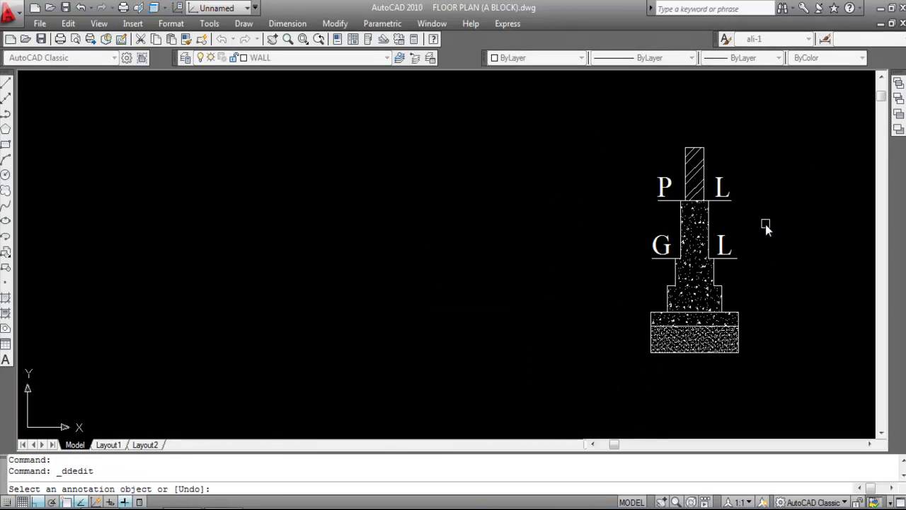
pyautogui.press('Escape')
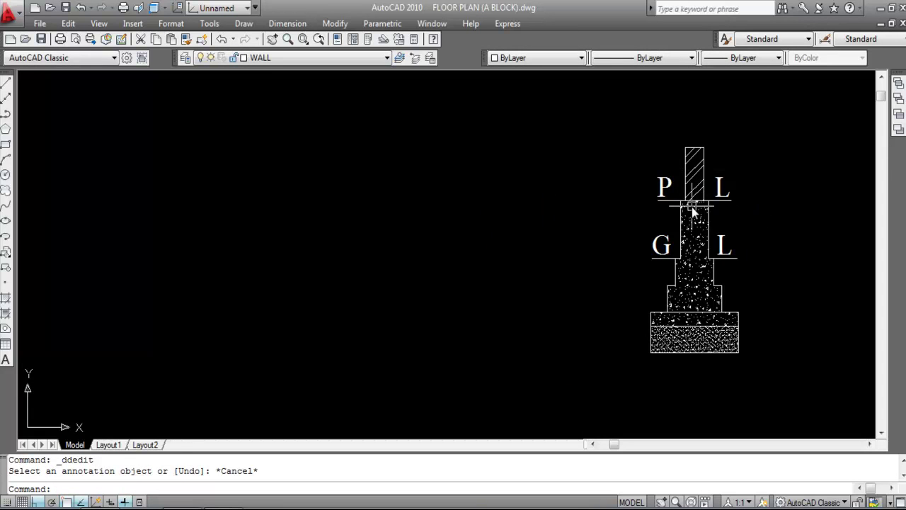
pyautogui.press('Escape')
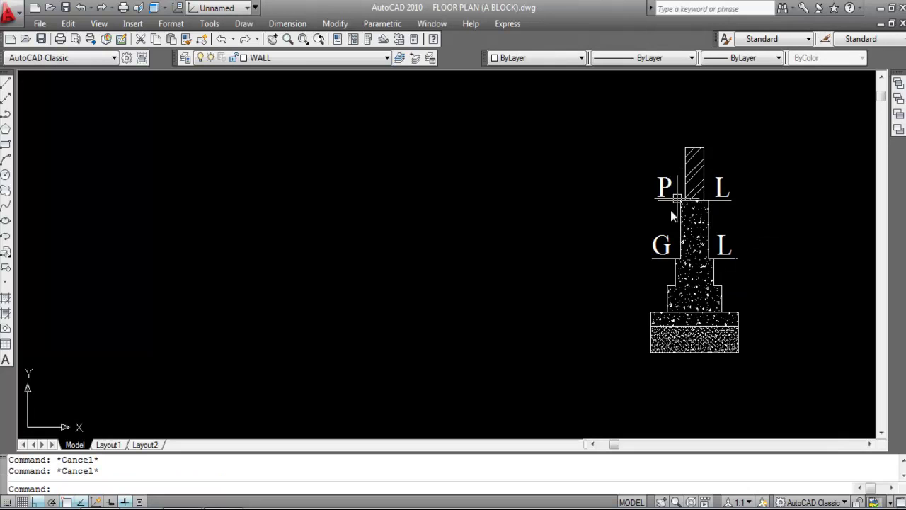
# Reduce the text height of the G label through its object properties.
pyautogui.click(660, 244)
pyautogui.rightClick(660, 244)
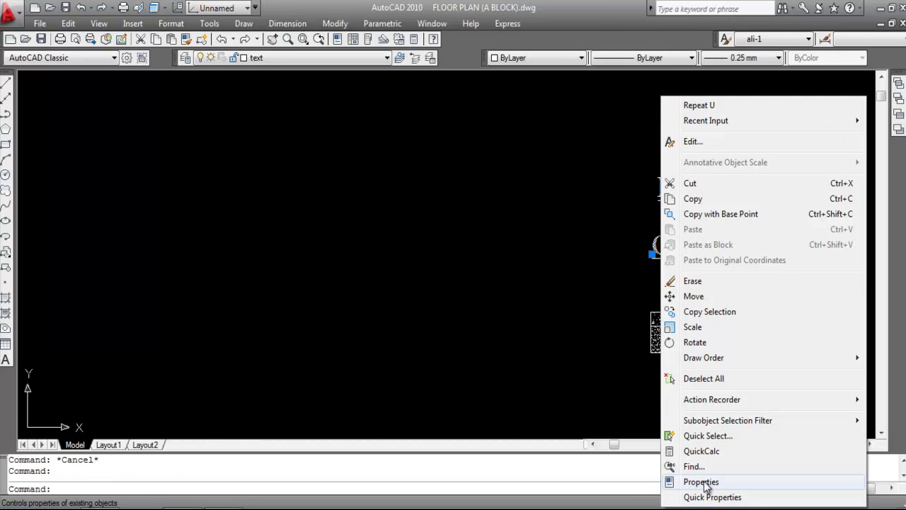
pyautogui.click(732, 482)
pyautogui.click(100, 285)
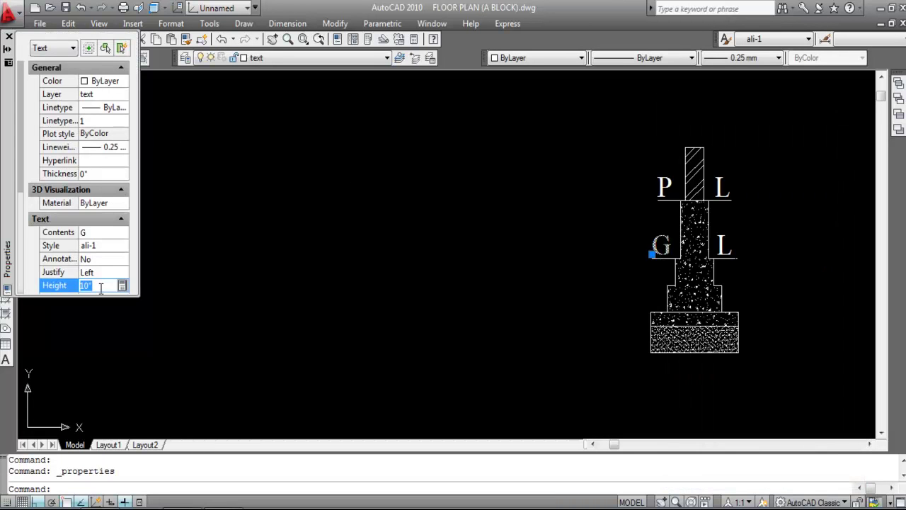
pyautogui.click(10, 37)
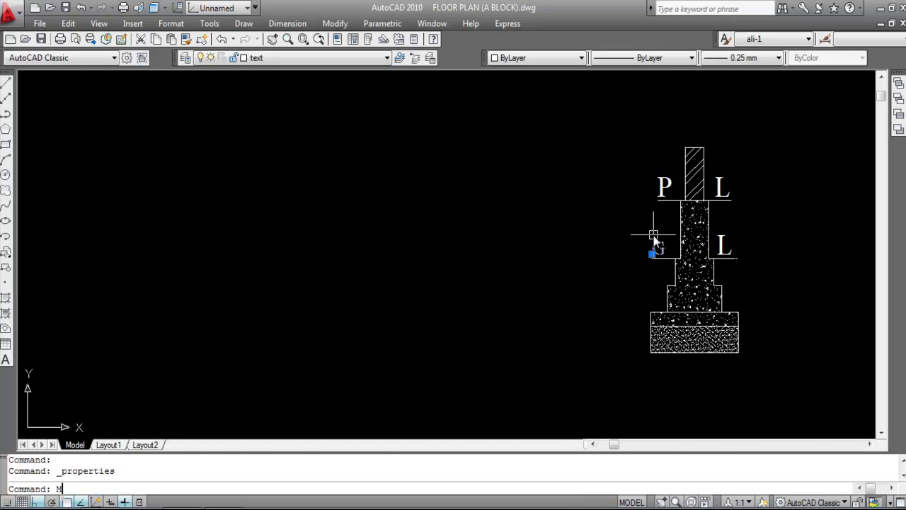
# Match the G label's text properties onto both L labels and the P label.
pyautogui.press('Return')
pyautogui.scroll(1, 734, 253)
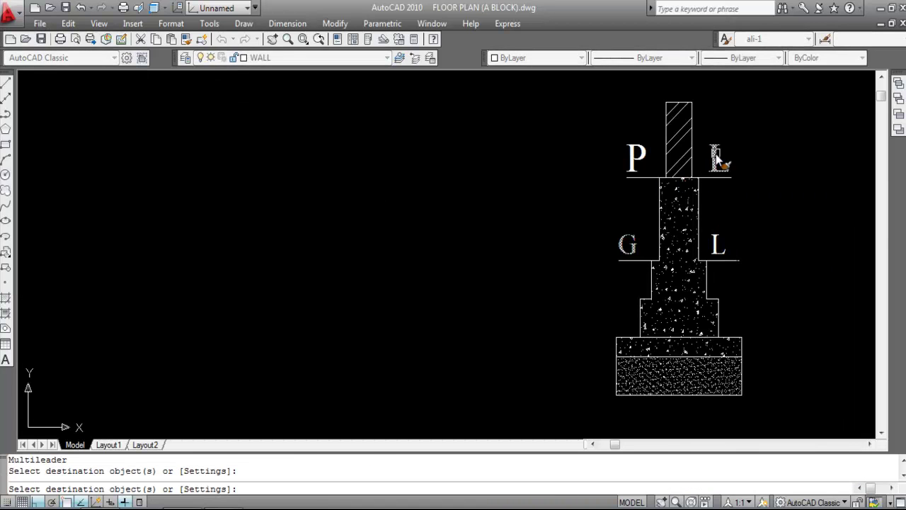
pyautogui.click(717, 159)
pyautogui.click(636, 158)
pyautogui.press('Escape')
pyautogui.scroll(-1, 552, 229)
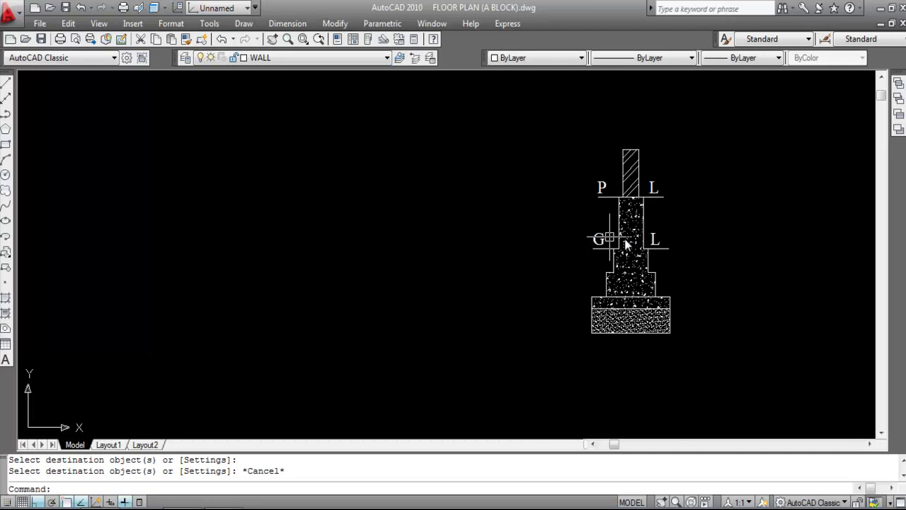
# Move both L labels together about 4 inches to the right along their level lines.
pyautogui.scroll(1, 625, 244)
pyautogui.click(661, 256)
pyautogui.click(646, 152)
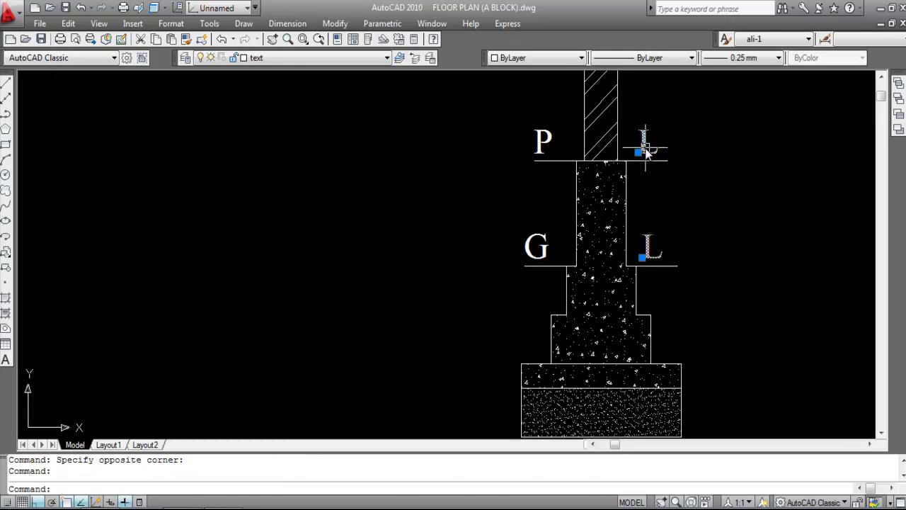
pyautogui.write('m')
pyautogui.press('Return')
pyautogui.click(724, 182)
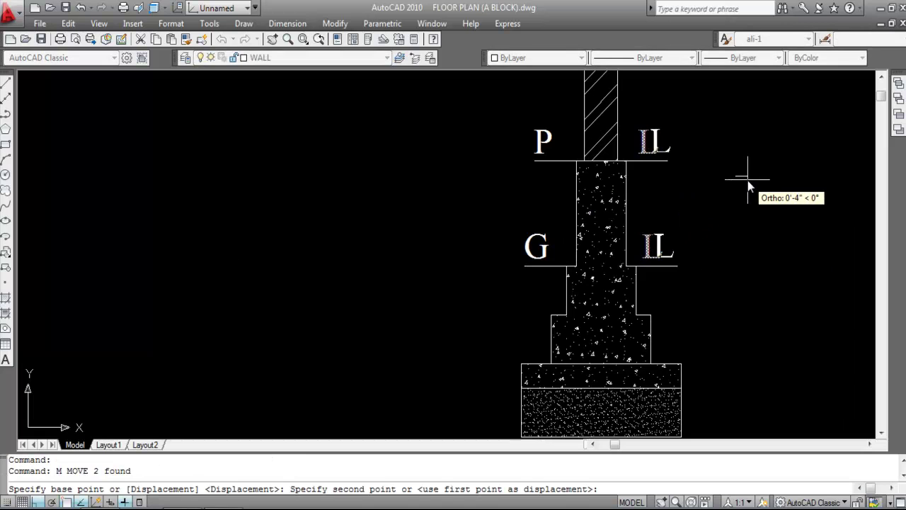
pyautogui.click(745, 185)
pyautogui.scroll(-1, 676, 204)
pyautogui.scroll(1, 621, 184)
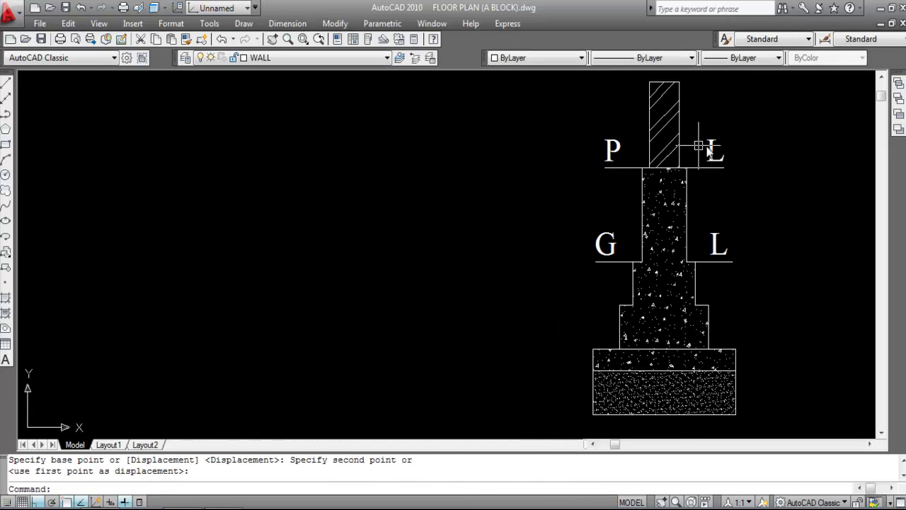
pyautogui.scroll(-1, 550, 142)
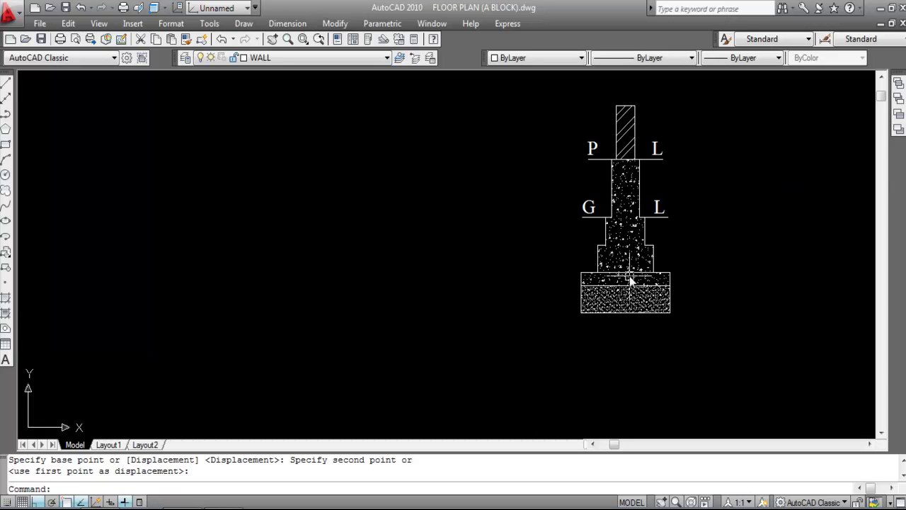
pyautogui.scroll(1, 628, 283)
pyautogui.scroll(-1, 605, 327)
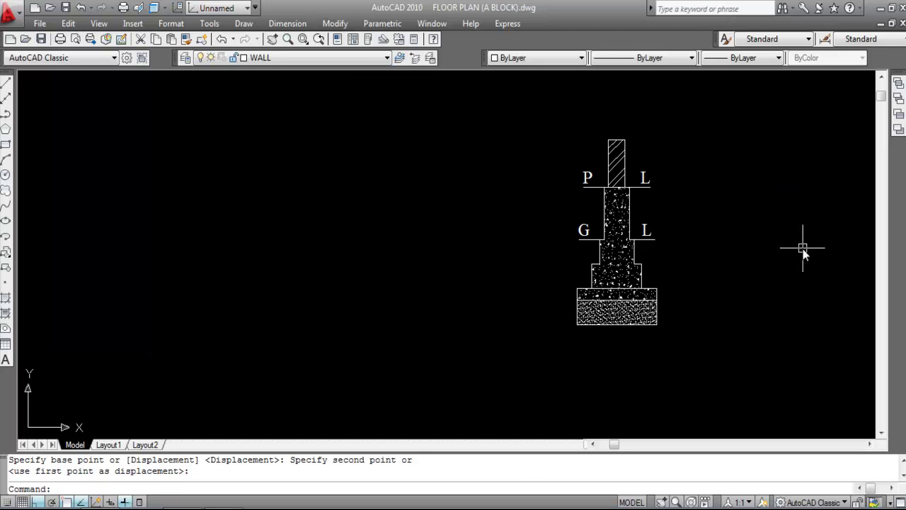
pyautogui.press('Escape')
pyautogui.press('Escape')
pyautogui.scroll(1, 698, 205)
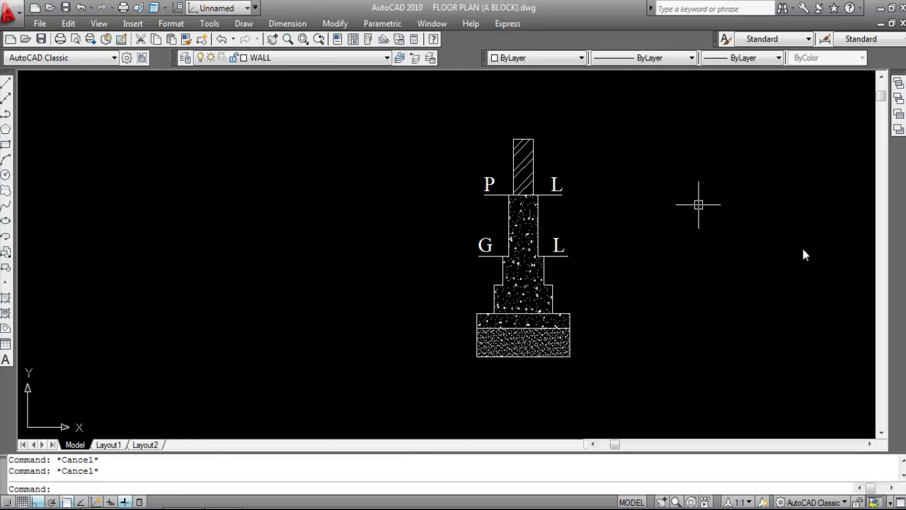
# Add a linear dimension below the footing for the width of the base's bottom edge.
pyautogui.click(287, 23)
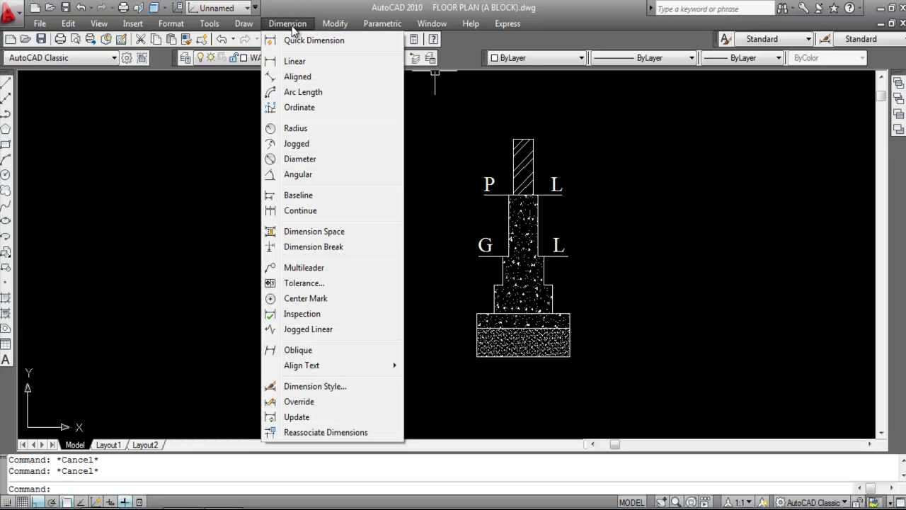
pyautogui.click(296, 63)
pyautogui.press('Return')
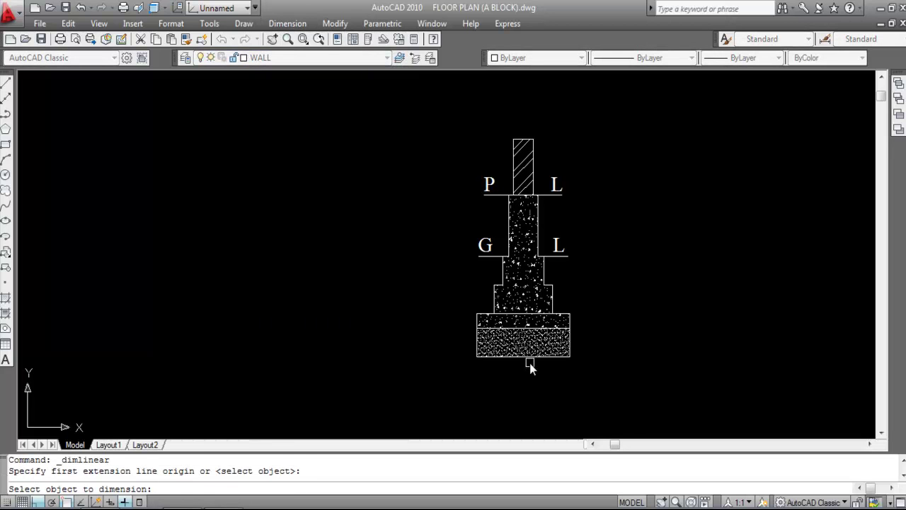
pyautogui.click(531, 365)
pyautogui.scroll(2, 530, 375)
pyautogui.click(532, 380)
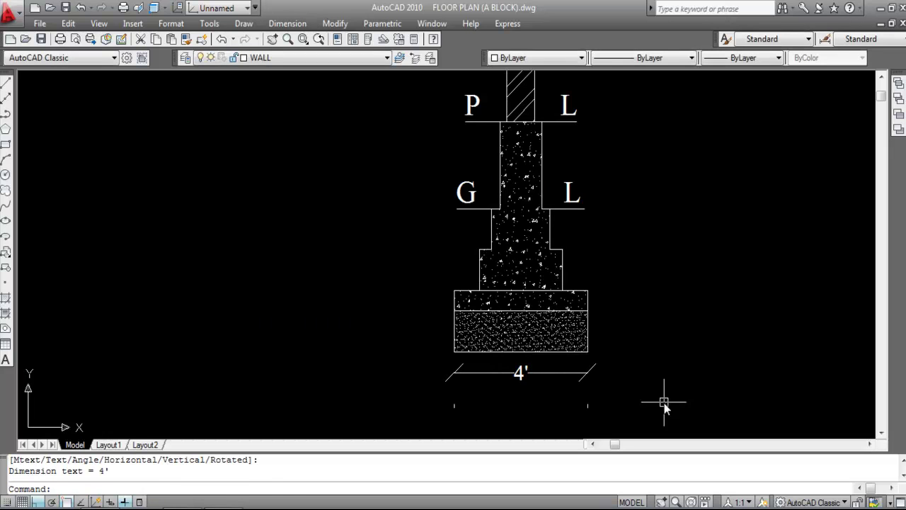
# Add a vertical linear dimension on the left for the full height of the two-layer footing base.
pyautogui.press('Return')
pyautogui.press('Return')
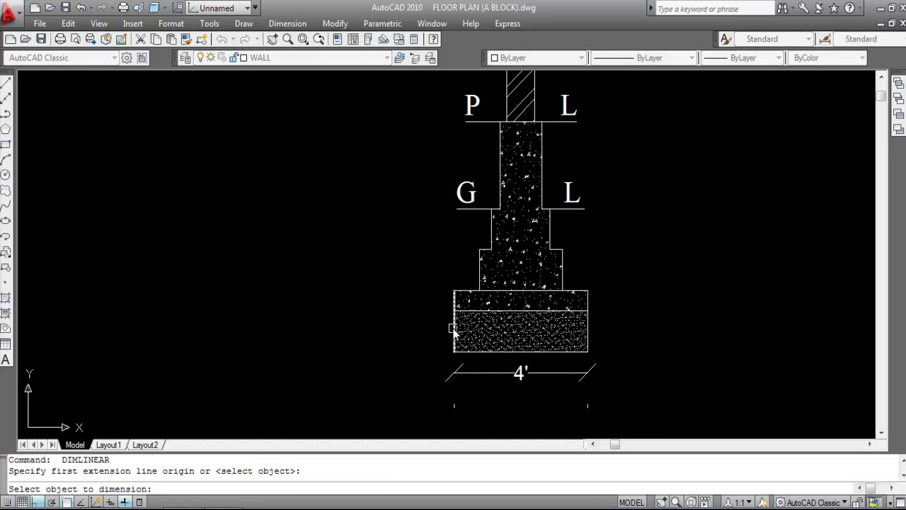
pyautogui.click(453, 322)
pyautogui.click(422, 322)
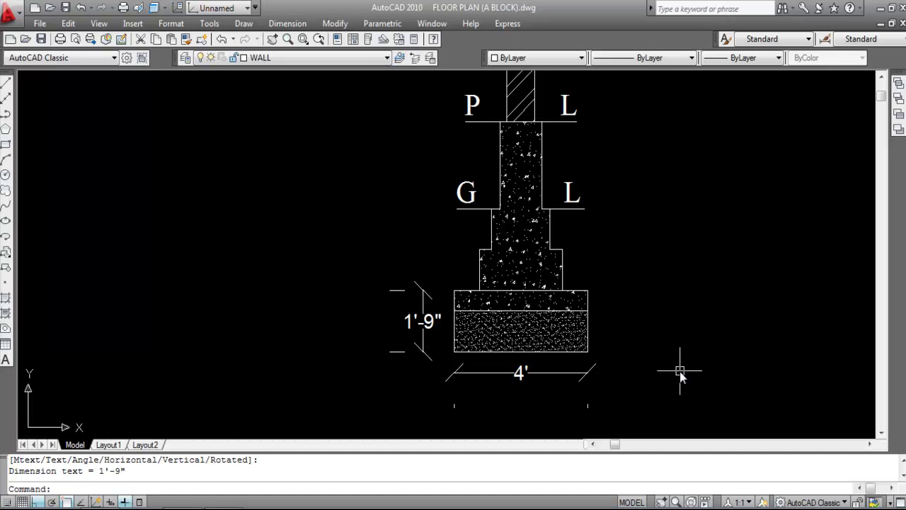
# Add a vertical linear dimension on the right for the thickness of the base's upper concrete layer.
pyautogui.press('Return')
pyautogui.scroll(2, 596, 300)
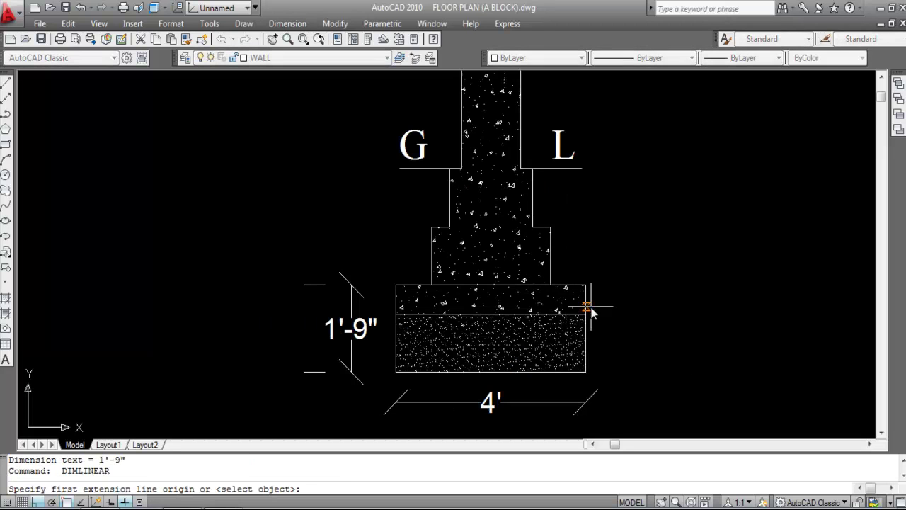
pyautogui.click(586, 314)
pyautogui.click(586, 285)
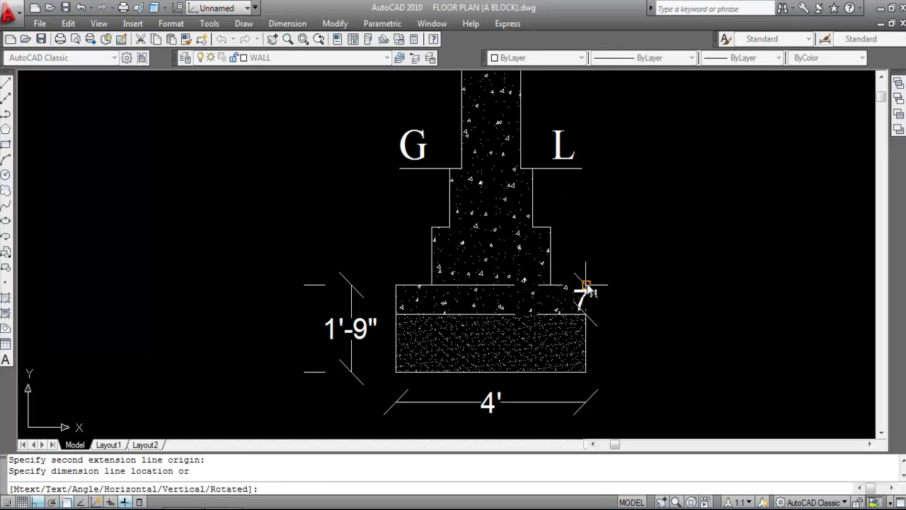
pyautogui.click(608, 297)
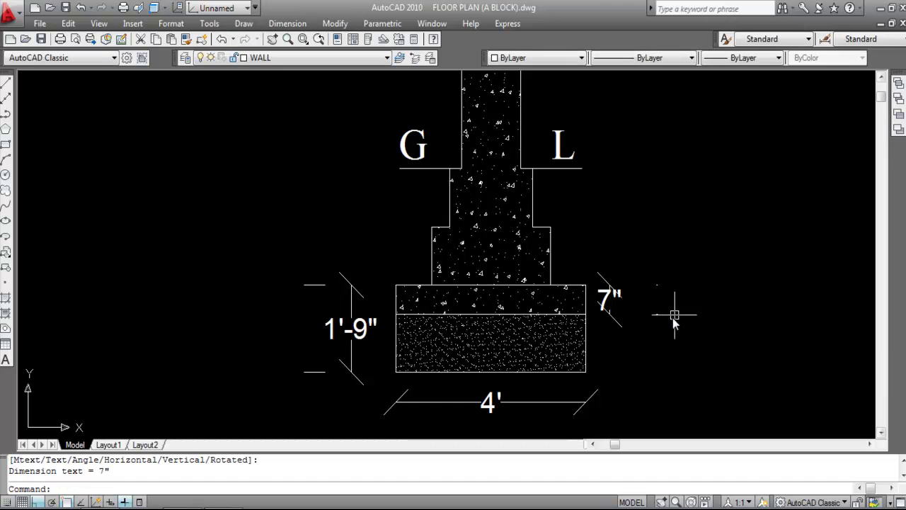
# Add a vertical linear dimension on the right for the height of the lower footing step above the base.
pyautogui.scroll(2, 641, 336)
pyautogui.scroll(-3, 622, 320)
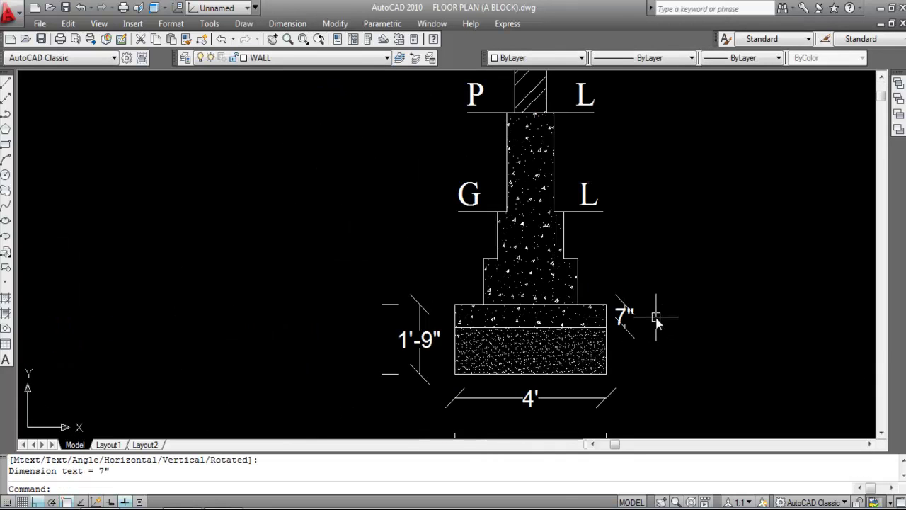
pyautogui.press('Return')
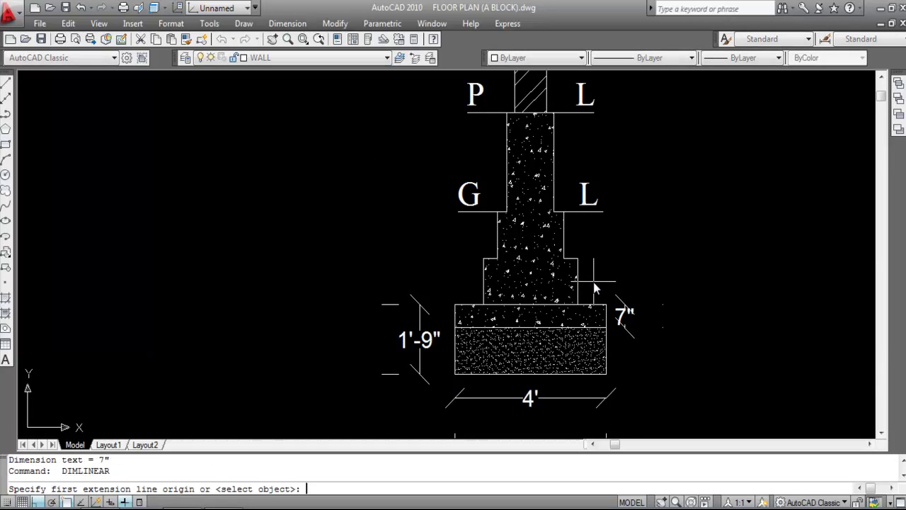
pyautogui.press('Return')
pyautogui.click(578, 267)
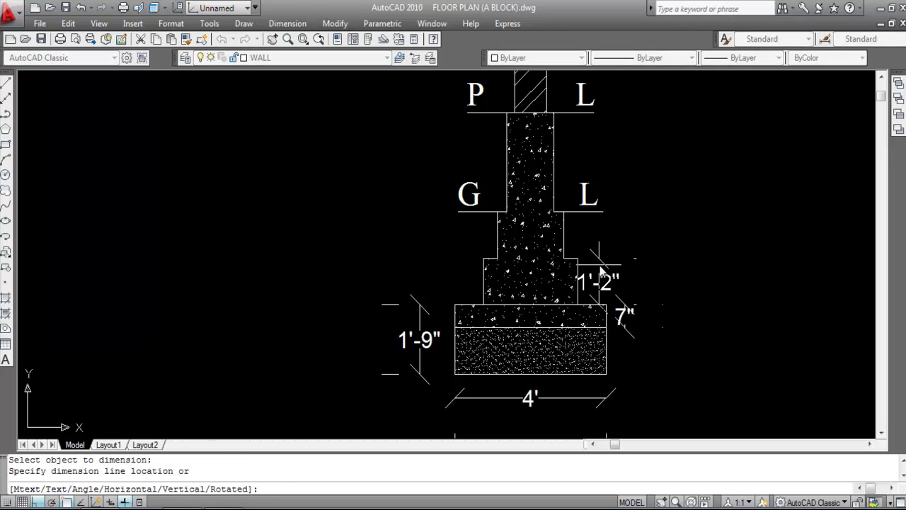
pyautogui.click(600, 264)
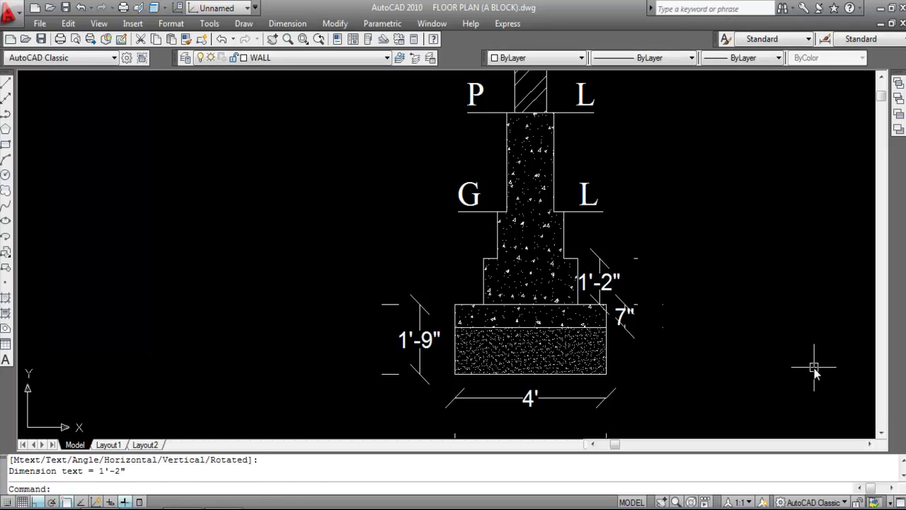
# Add a vertical linear dimension on the left for the height of the upper footing step below ground level.
pyautogui.press('Return')
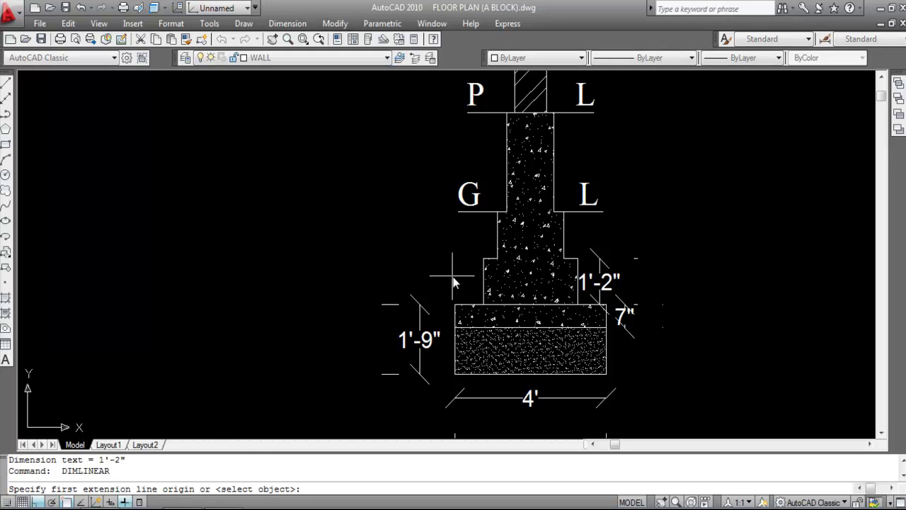
pyautogui.click(497, 213)
pyautogui.click(497, 260)
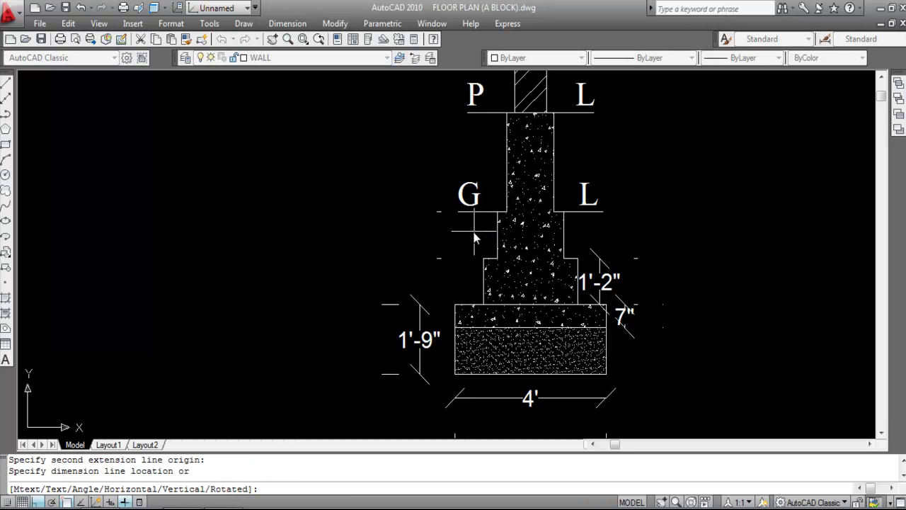
pyautogui.click(466, 236)
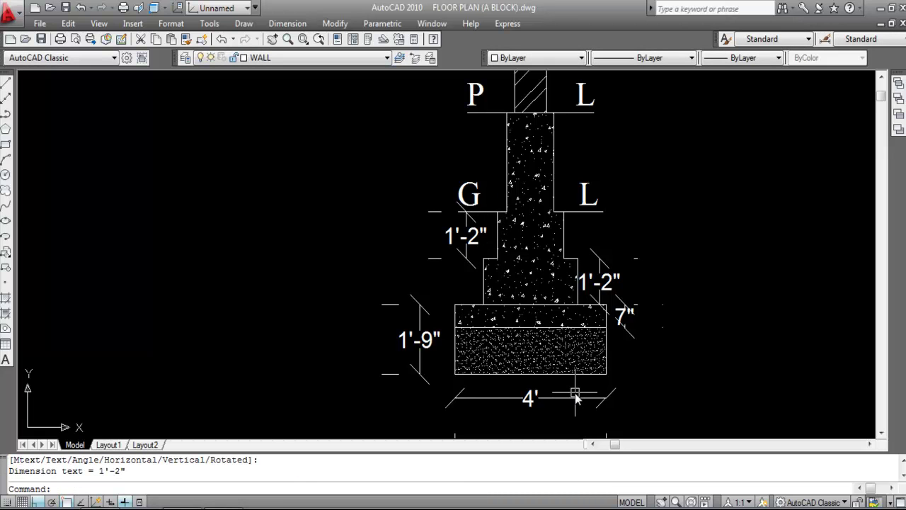
# Add a vertical linear dimension on the right for the wall height between the ground level and plinth level lines.
pyautogui.scroll(-2, 576, 398)
pyautogui.scroll(2, 542, 262)
pyautogui.press('Return')
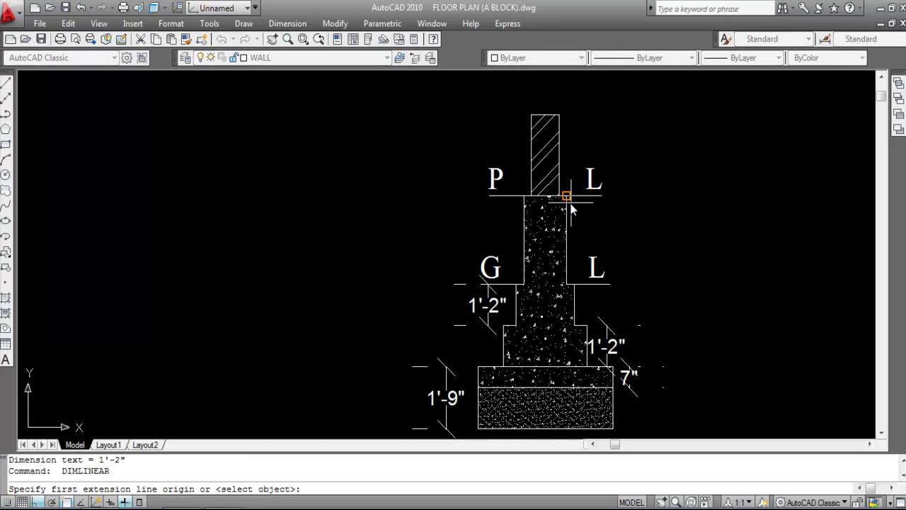
pyautogui.click(571, 209)
pyautogui.click(571, 285)
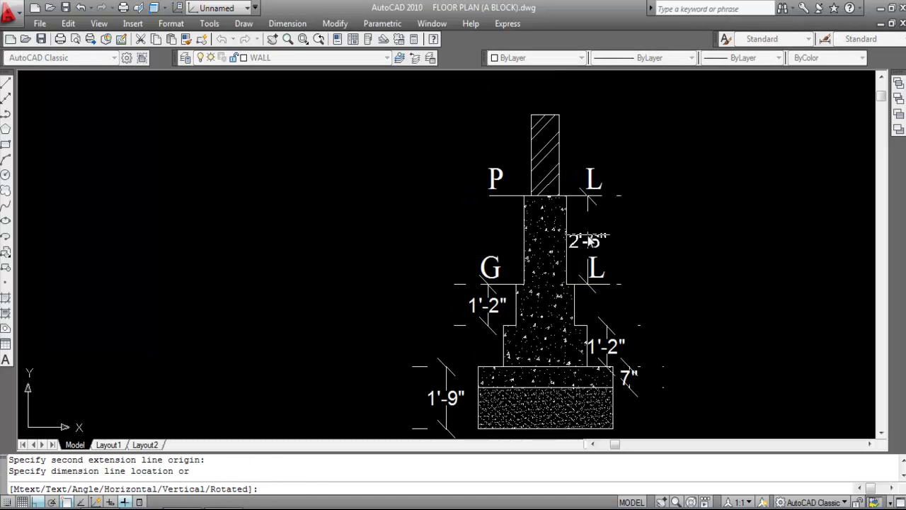
pyautogui.click(588, 241)
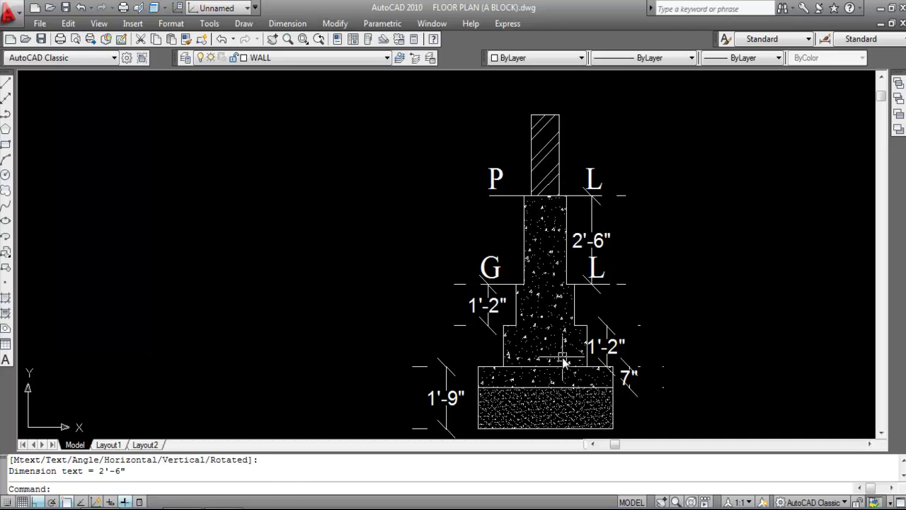
# Add a horizontal linear dimension for the lower footing step's width, placing the dimension line inside that step.
pyautogui.press('Return')
pyautogui.click(504, 367)
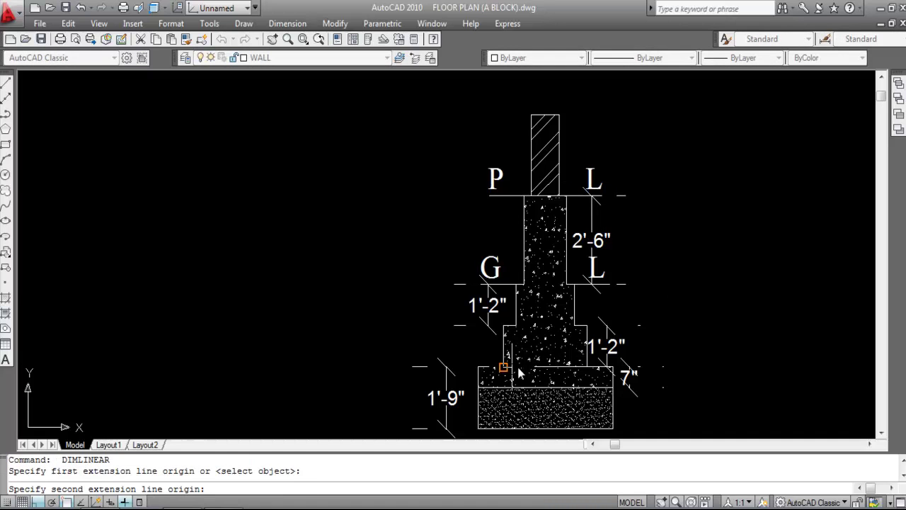
pyautogui.click(587, 366)
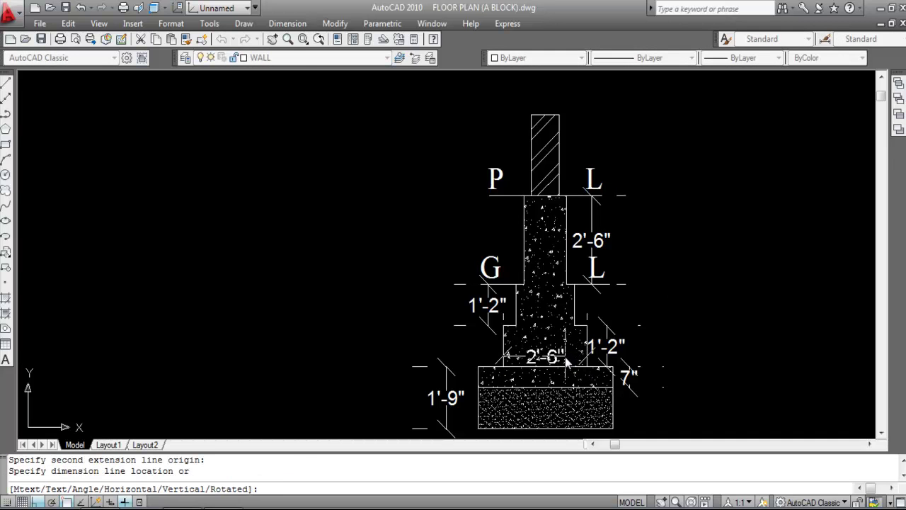
pyautogui.scroll(3, 564, 357)
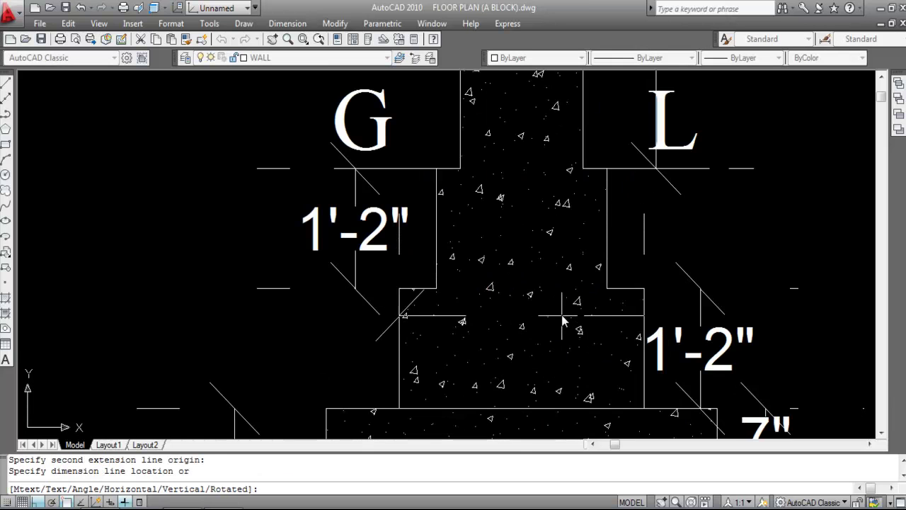
pyautogui.scroll(-2, 564, 305)
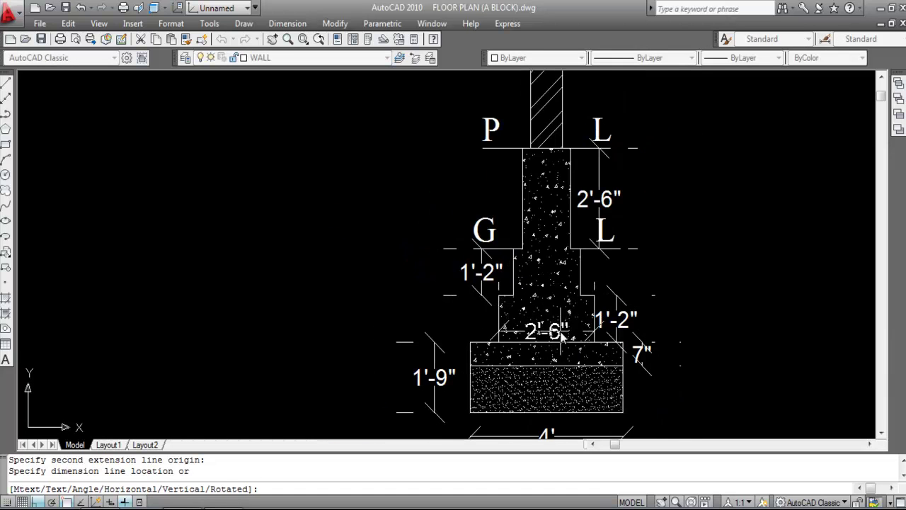
pyautogui.scroll(2, 559, 363)
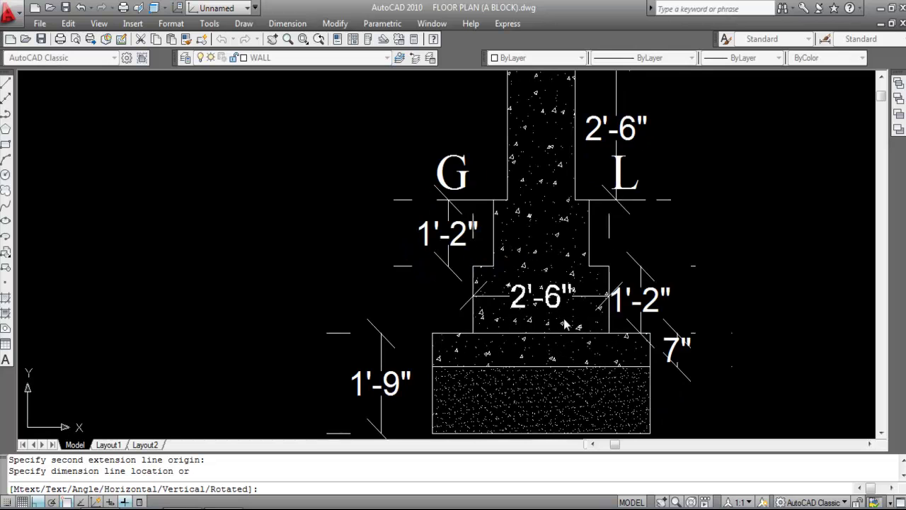
pyautogui.click(556, 303)
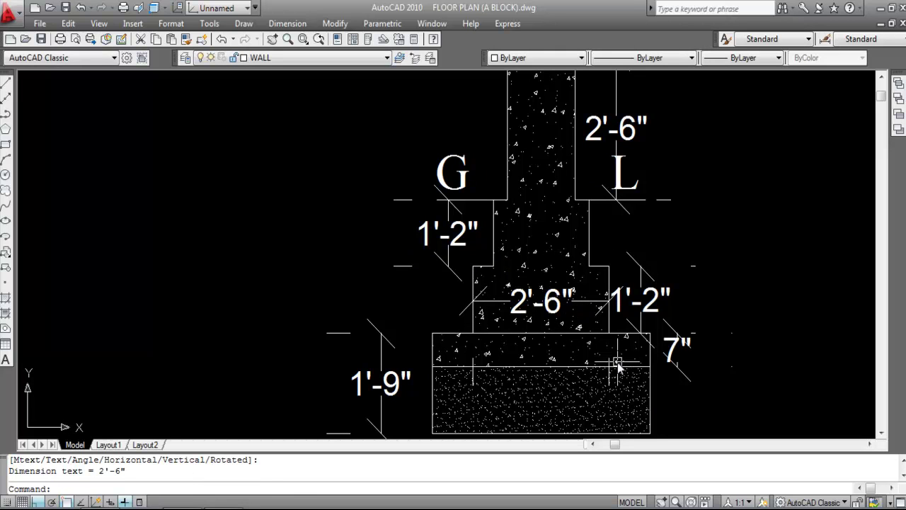
# Add a horizontal linear dimension for the upper footing step's width, placing the dimension line inside that step.
pyautogui.press('Return')
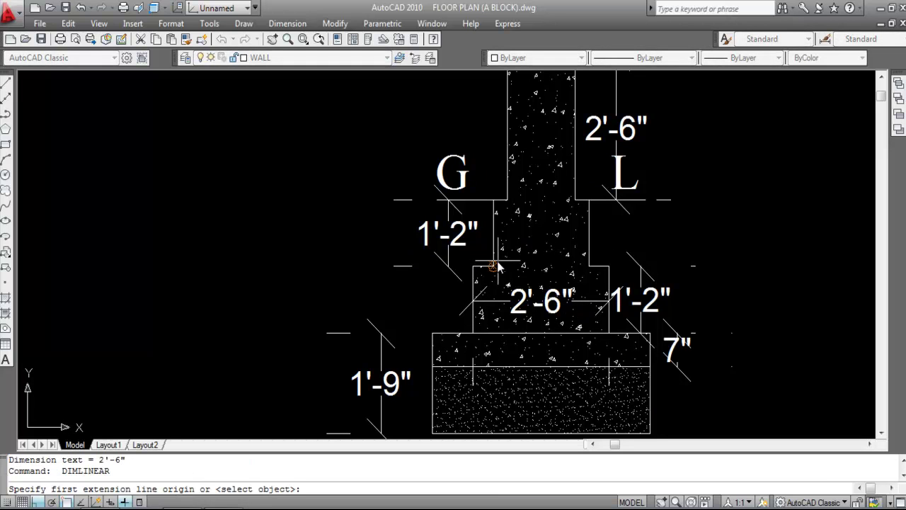
pyautogui.click(493, 238)
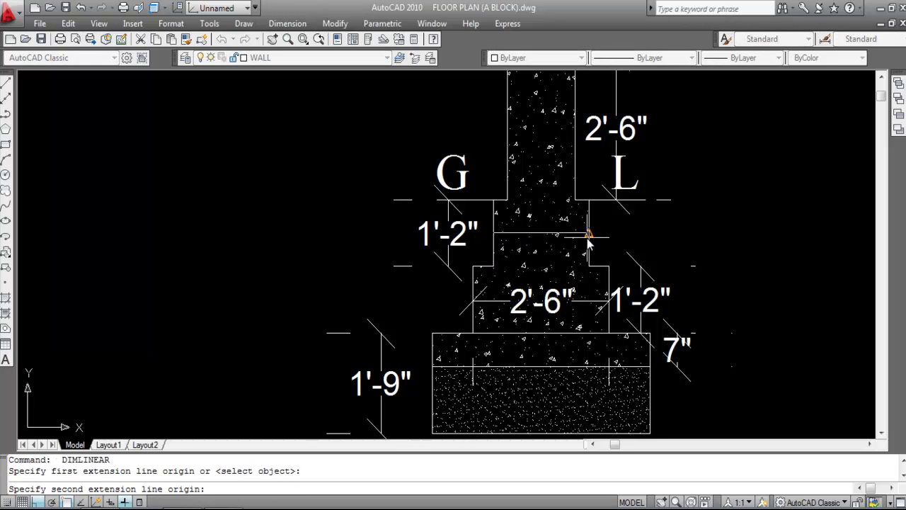
pyautogui.click(589, 237)
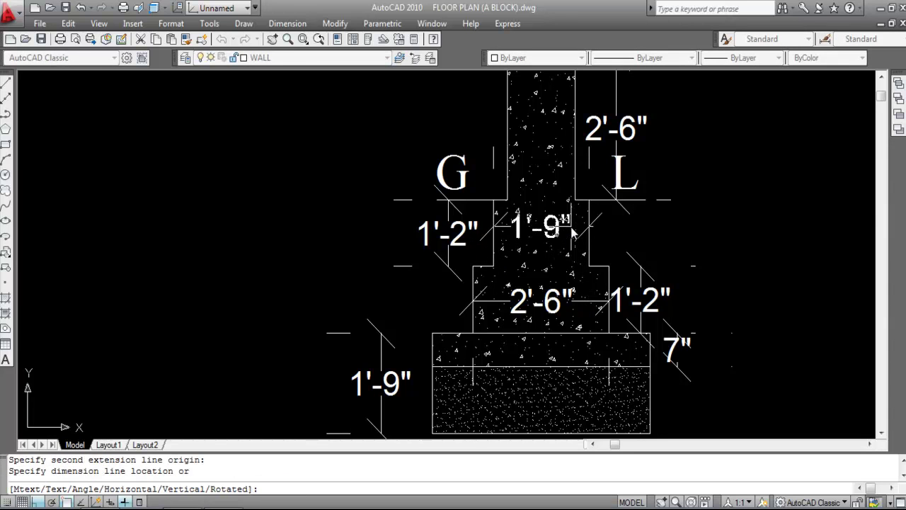
pyautogui.click(572, 221)
# Add a horizontal linear dimension across the plinth wall between ground and plinth level, placing the dimension line inside the wall.
pyautogui.scroll(-2, 571, 206)
pyautogui.scroll(2, 570, 177)
pyautogui.rightClick(570, 174)
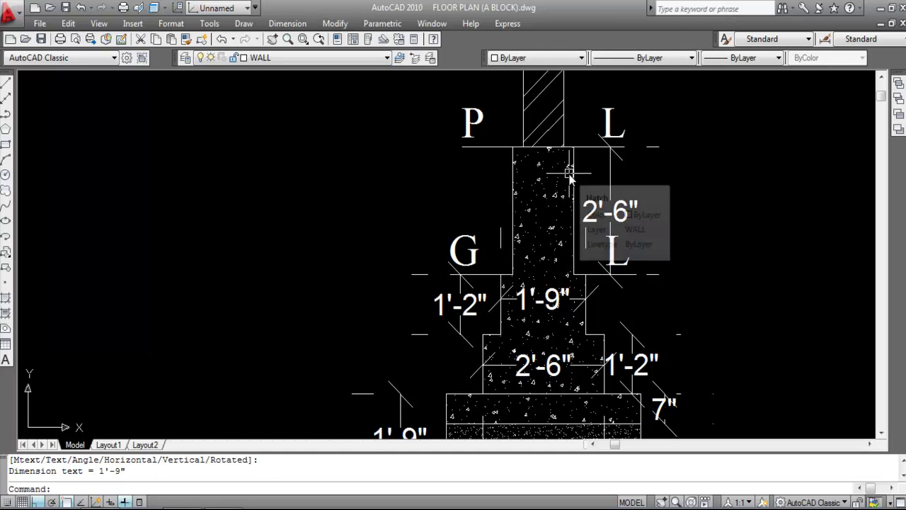
pyautogui.click(588, 183)
pyautogui.click(514, 223)
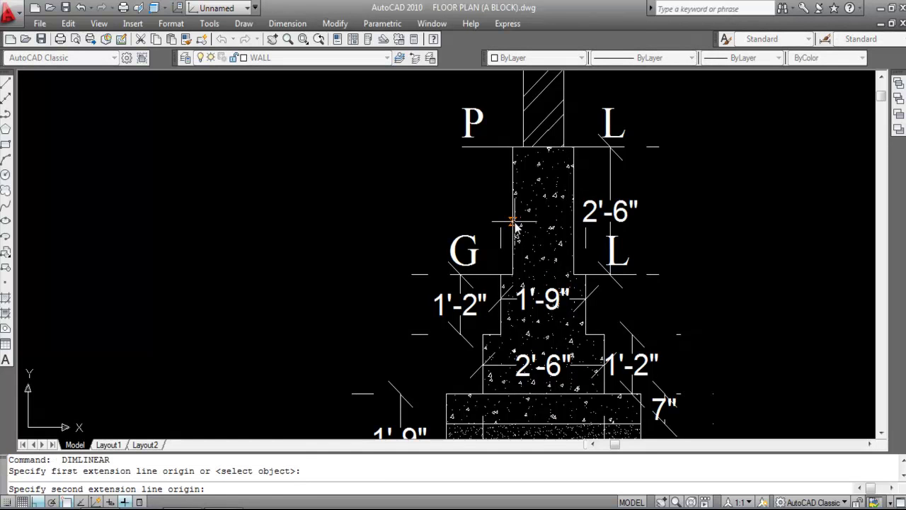
pyautogui.click(574, 222)
pyautogui.click(559, 202)
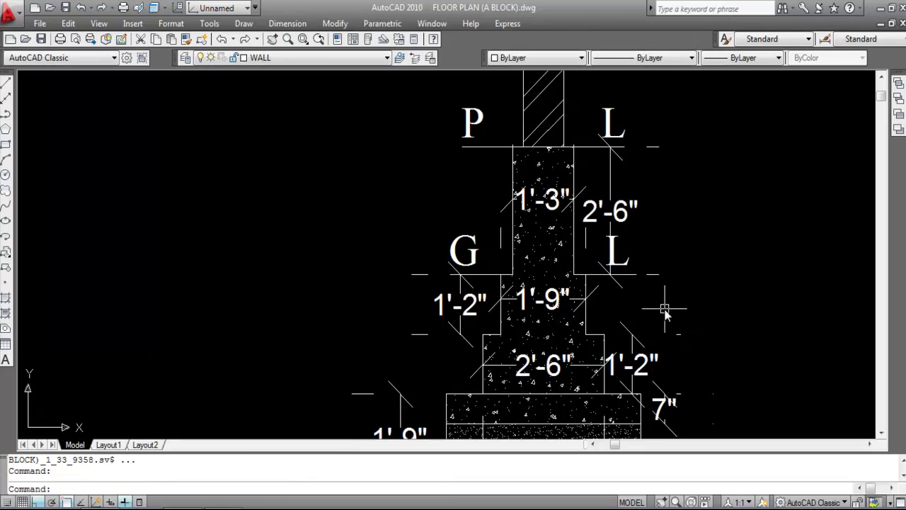
# Examine the dimensioned footing section and the labelled footings in the multi-storey sectional elevation for comparison.
pyautogui.scroll(-2, 460, 142)
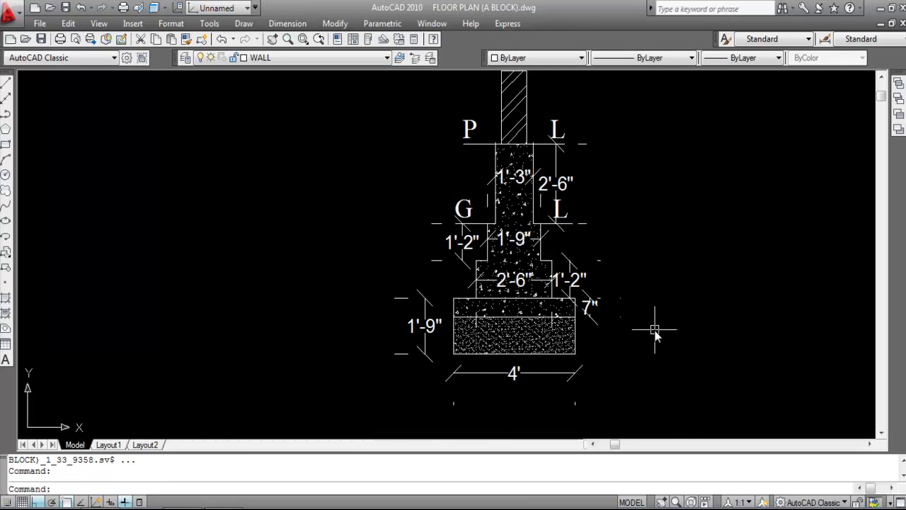
pyautogui.scroll(-2, 517, 322)
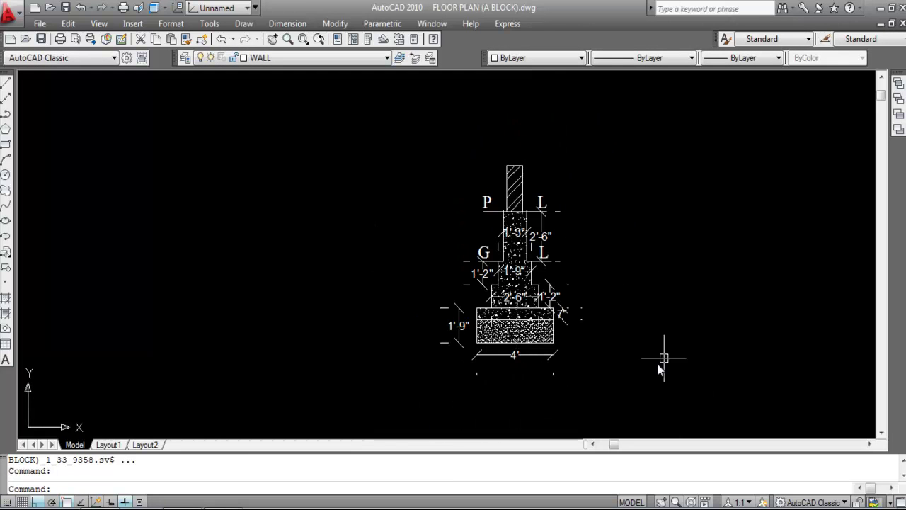
pyautogui.scroll(1, 514, 347)
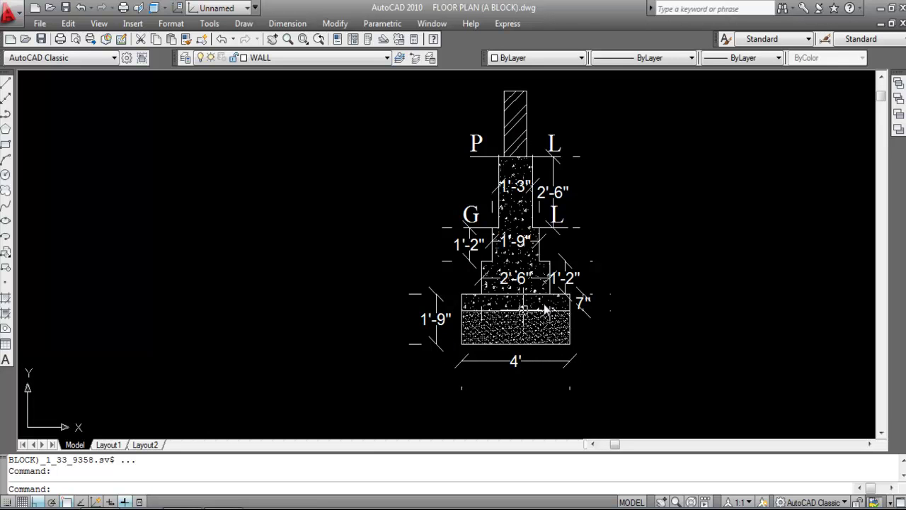
pyautogui.scroll(1, 522, 290)
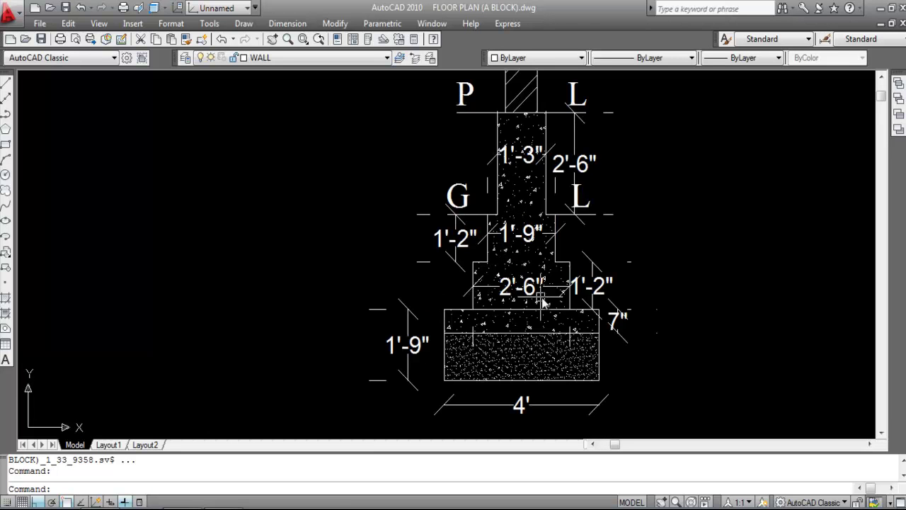
pyautogui.scroll(-2, 530, 237)
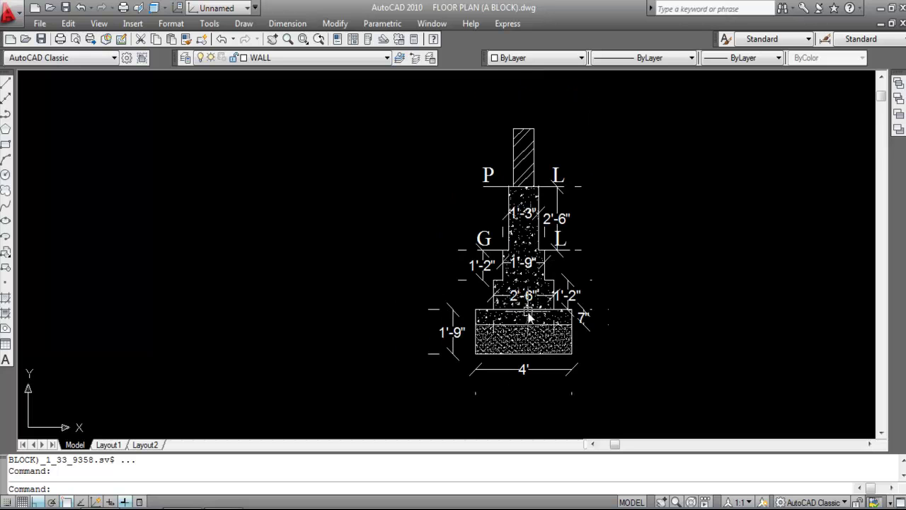
pyautogui.scroll(1, 520, 202)
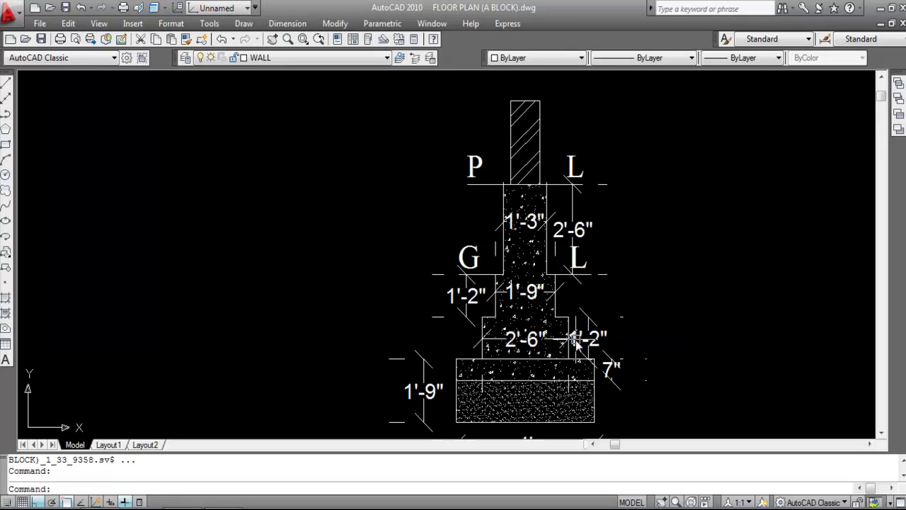
pyautogui.scroll(-2, 528, 202)
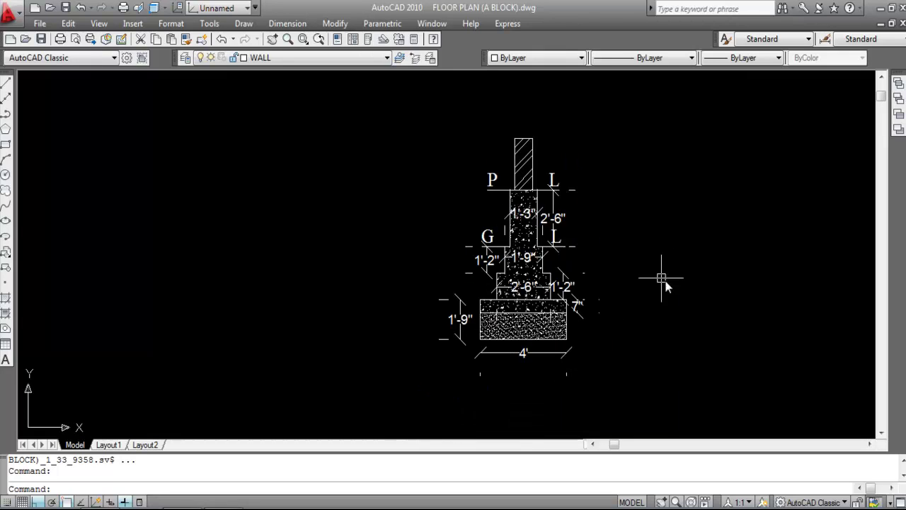
pyautogui.scroll(-2, 622, 311)
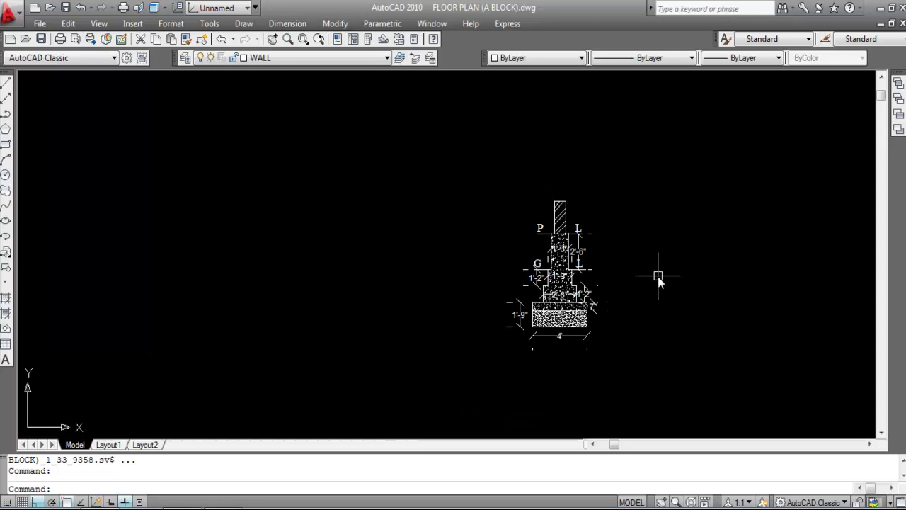
pyautogui.scroll(-1, 658, 279)
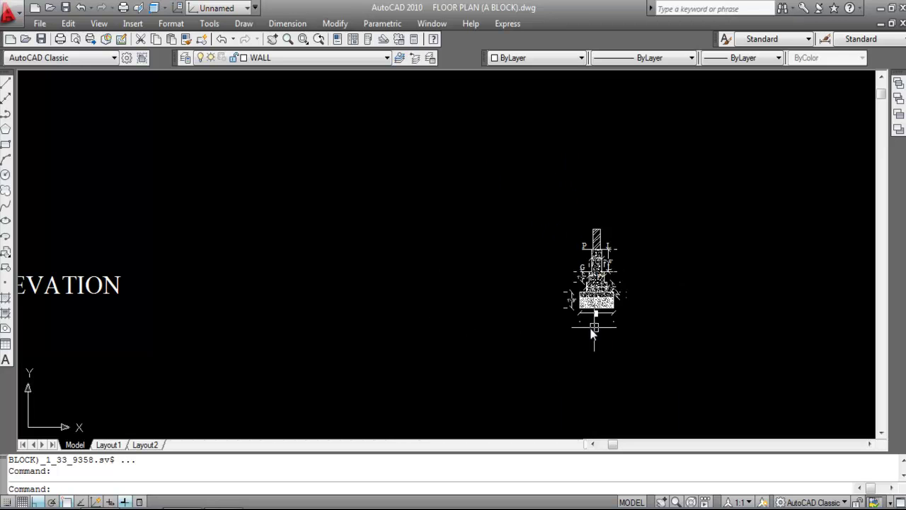
pyautogui.scroll(-5, 699, 338)
pyautogui.scroll(8, 374, 301)
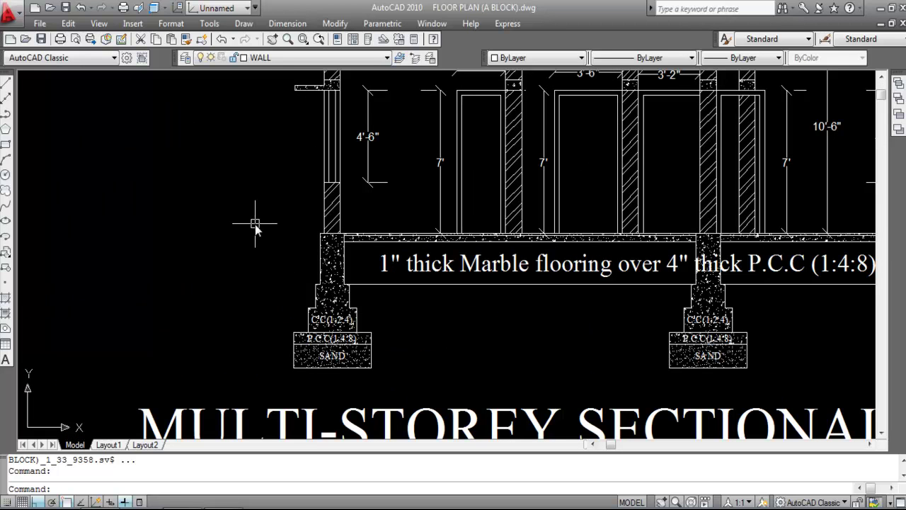
pyautogui.scroll(-8, 251, 223)
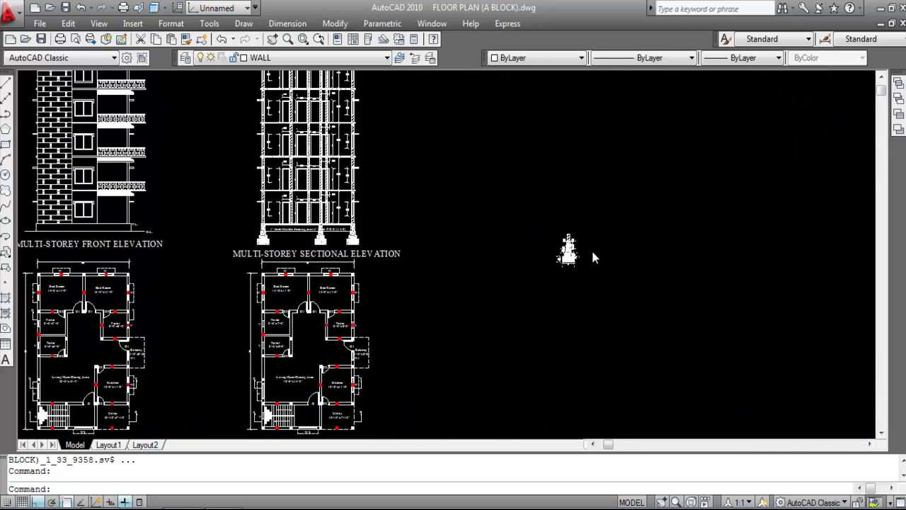
pyautogui.scroll(10, 581, 258)
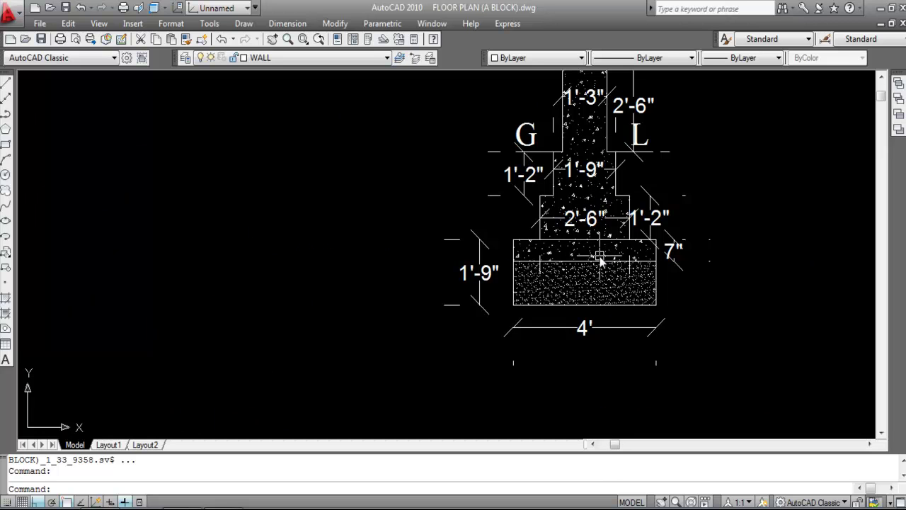
pyautogui.press('Escape')
pyautogui.press('Escape')
pyautogui.scroll(-2, 599, 256)
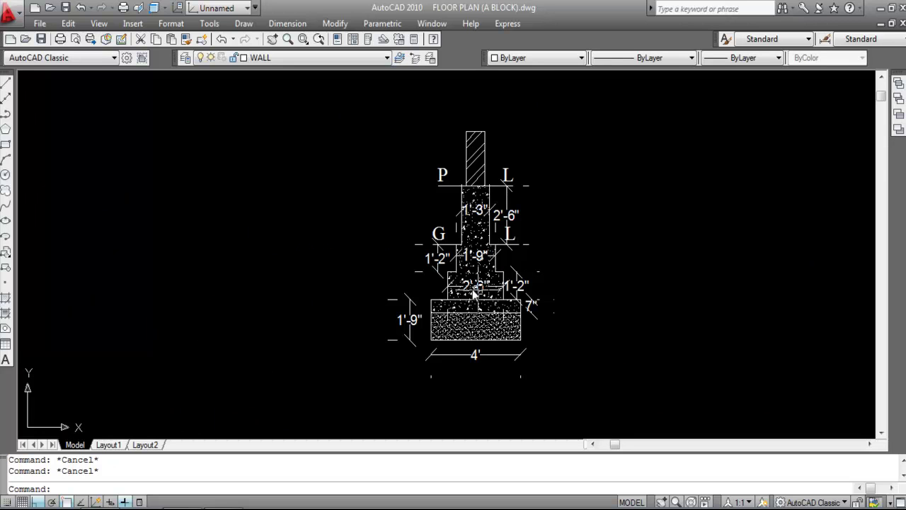
# Copy the ground level "G" text into the thin concrete band above the bottom layer, with Ortho turned off.
pyautogui.scroll(1, 467, 290)
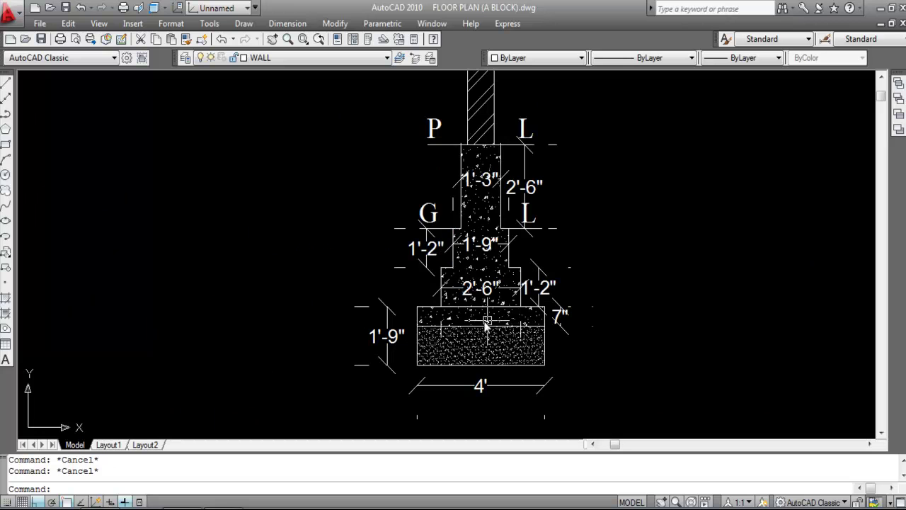
pyautogui.click(439, 213)
pyautogui.write('CO')
pyautogui.press('Return')
pyautogui.click(466, 228)
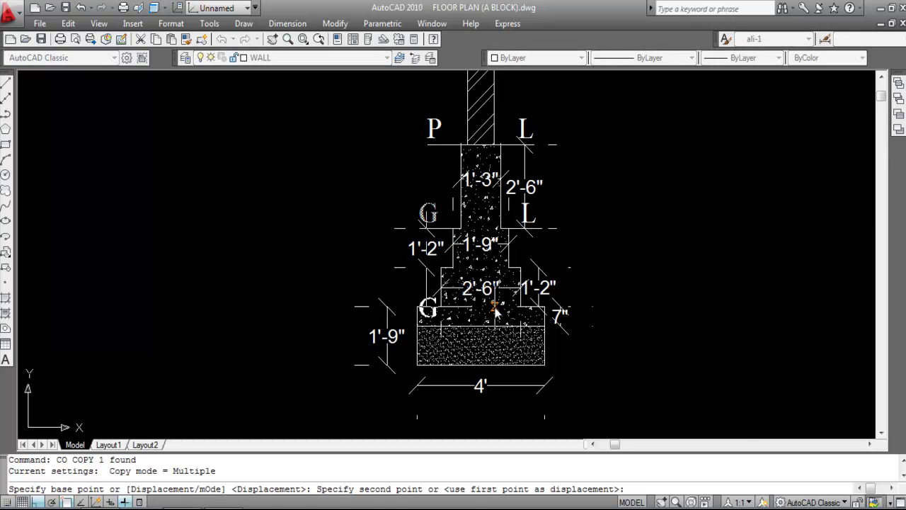
pyautogui.press('F8')
pyautogui.scroll(4, 495, 309)
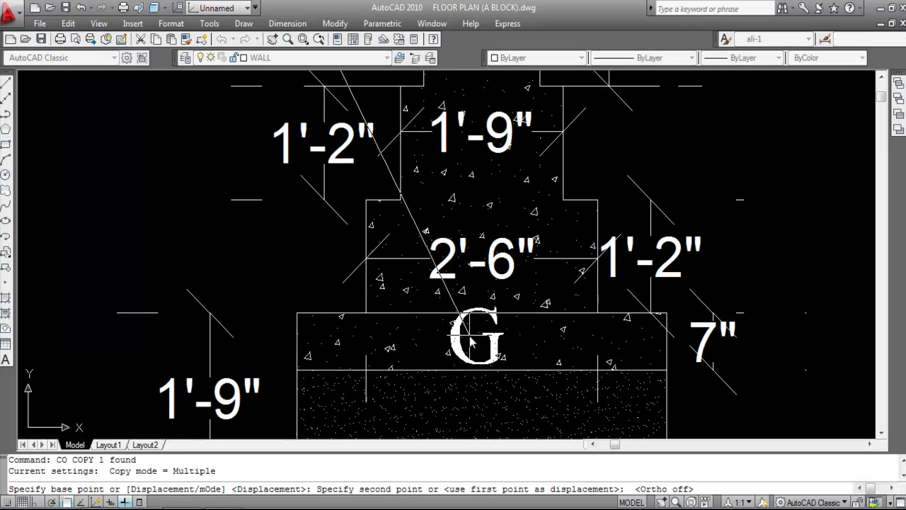
pyautogui.click(479, 344)
pyautogui.press('Escape')
# Set the text height of the copied "G" in the concrete band to 4".
pyautogui.click(491, 343)
pyautogui.rightClick(491, 342)
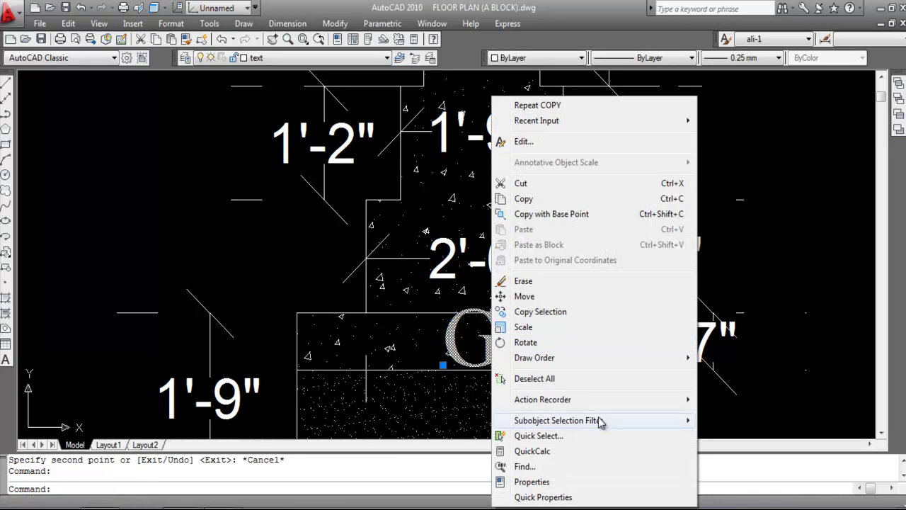
pyautogui.click(549, 484)
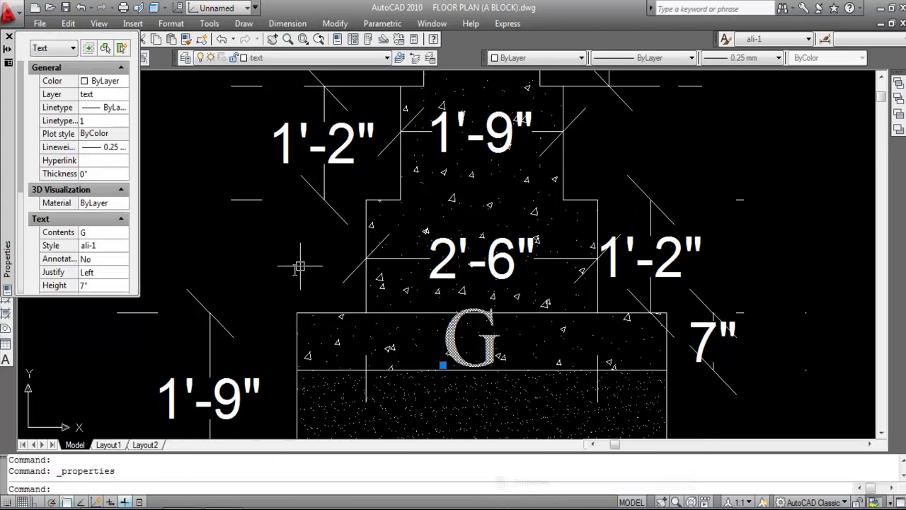
pyautogui.click(88, 285)
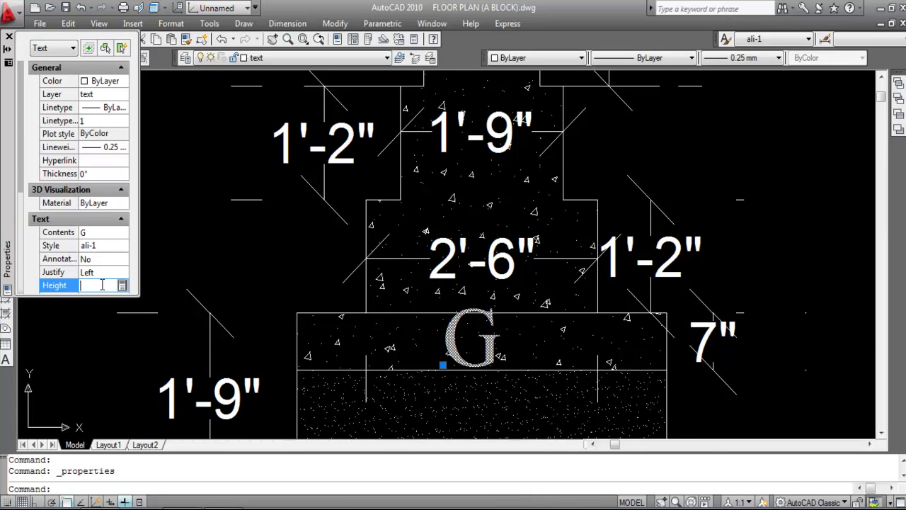
pyautogui.press('Return')
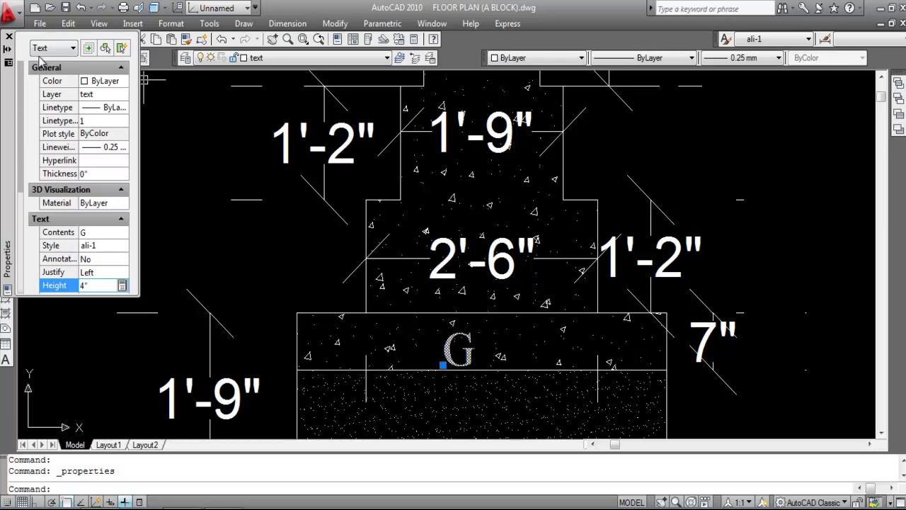
pyautogui.click(10, 36)
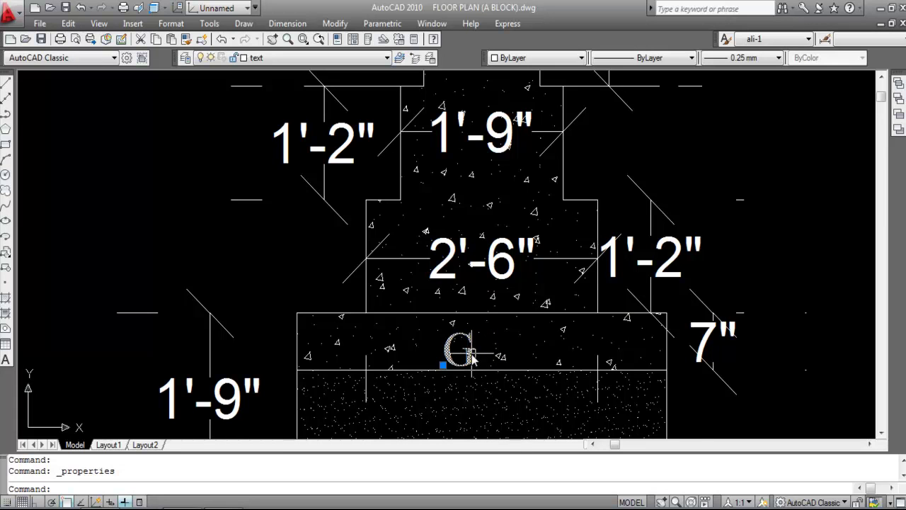
# Change the copied text in the concrete band to "P.C.C (1:4:8)".
pyautogui.doubleClick(453, 354)
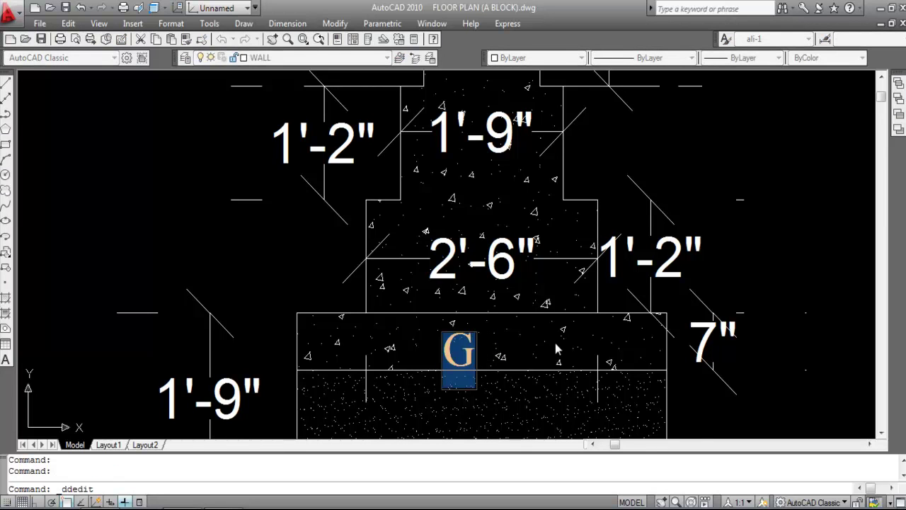
pyautogui.write('P.C.C')
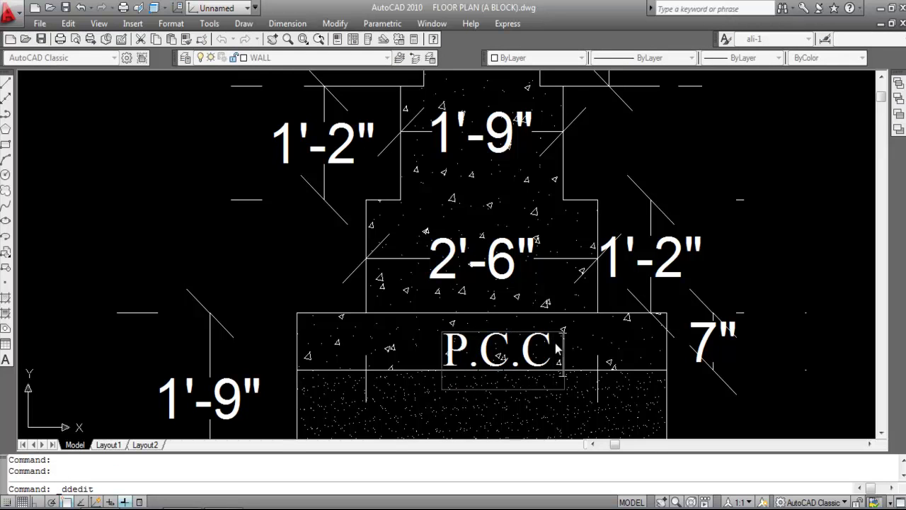
pyautogui.write('(')
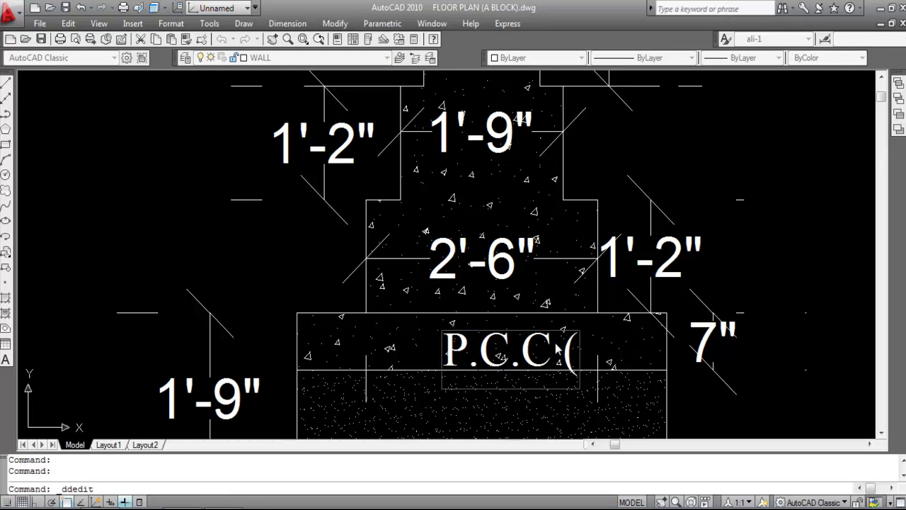
pyautogui.write('1:4:')
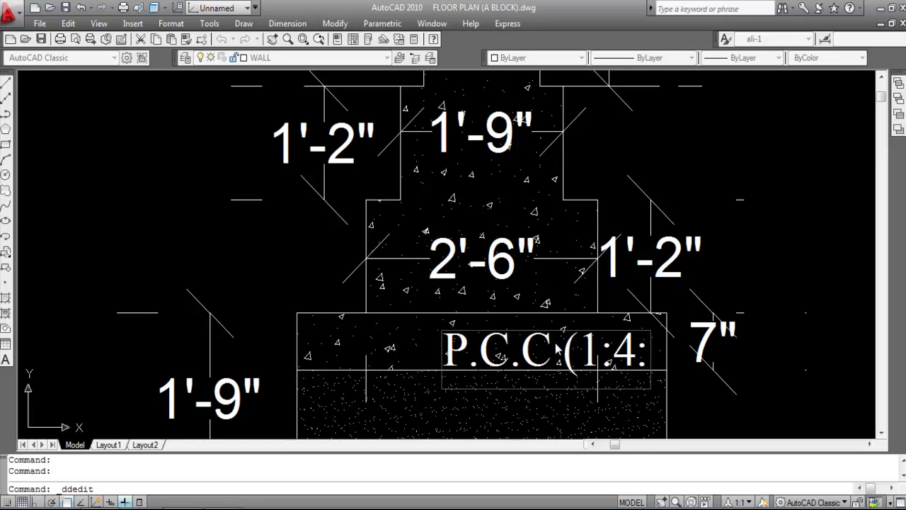
pyautogui.write('8)')
pyautogui.click(756, 211)
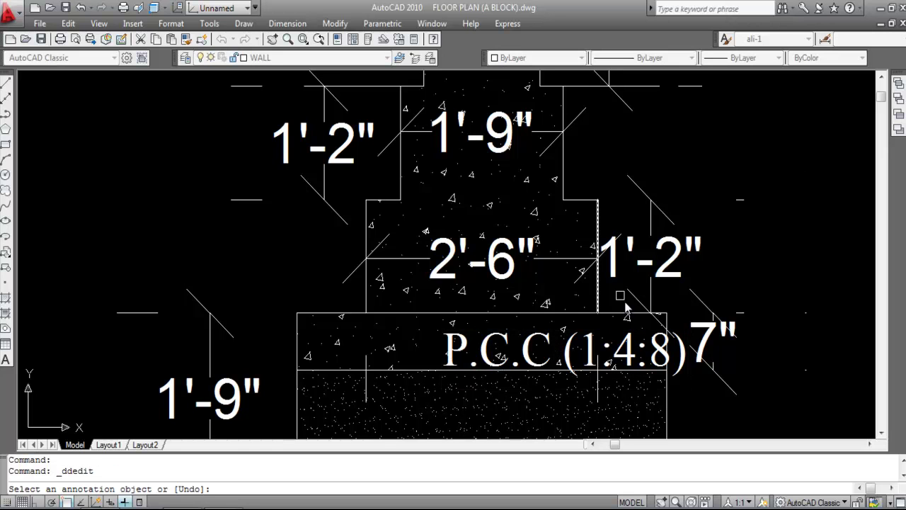
pyautogui.scroll(-2, 524, 333)
pyautogui.press('Escape')
# Move the "P.C.C (1:4:8)" label sideways so it sits centred inside the concrete band.
pyautogui.scroll(3, 523, 332)
pyautogui.click(541, 329)
pyautogui.write('m')
pyautogui.press('Return')
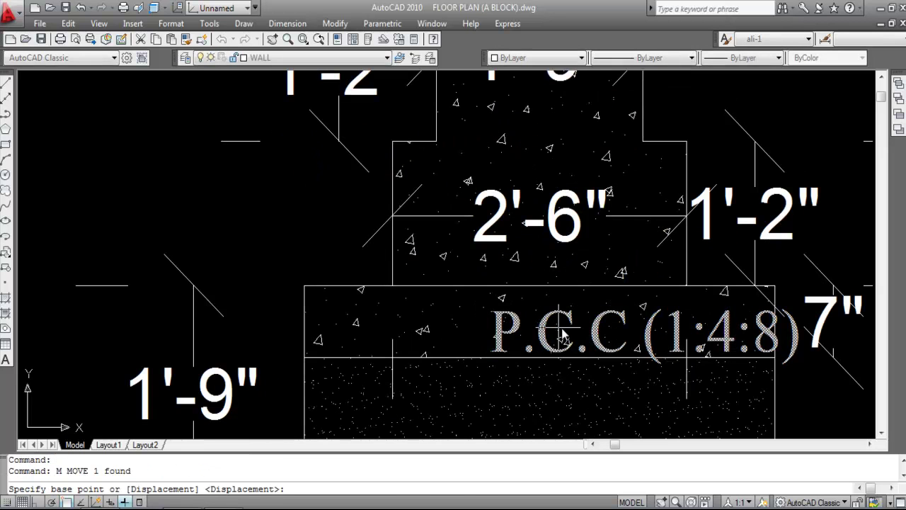
pyautogui.click(542, 329)
pyautogui.click(432, 320)
pyautogui.scroll(-4, 641, 289)
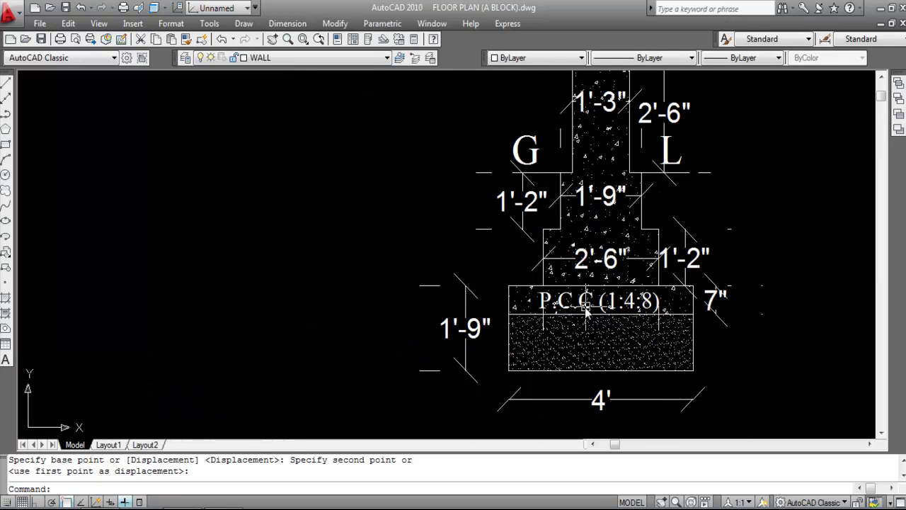
# Copy the "P.C.C (1:4:8)" label up to the junction between the two footing steps.
pyautogui.scroll(1, 643, 290)
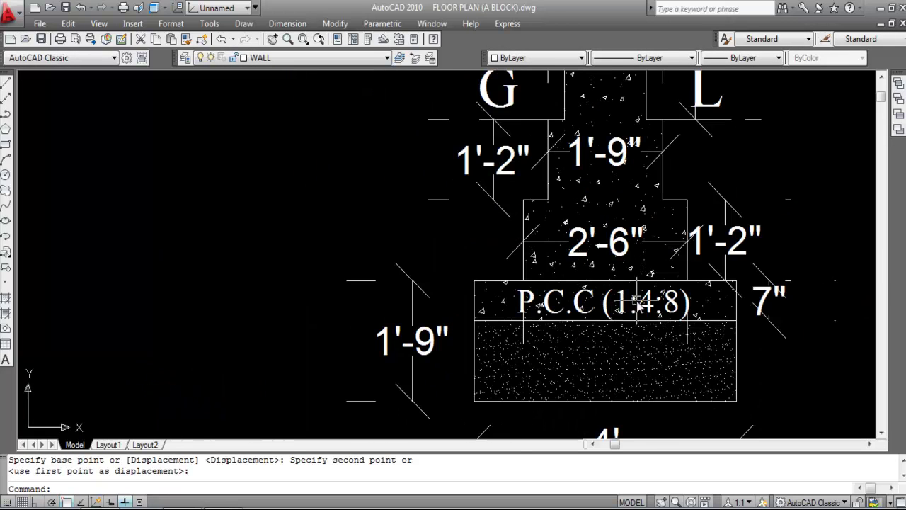
pyautogui.scroll(-2, 595, 310)
pyautogui.scroll(2, 595, 323)
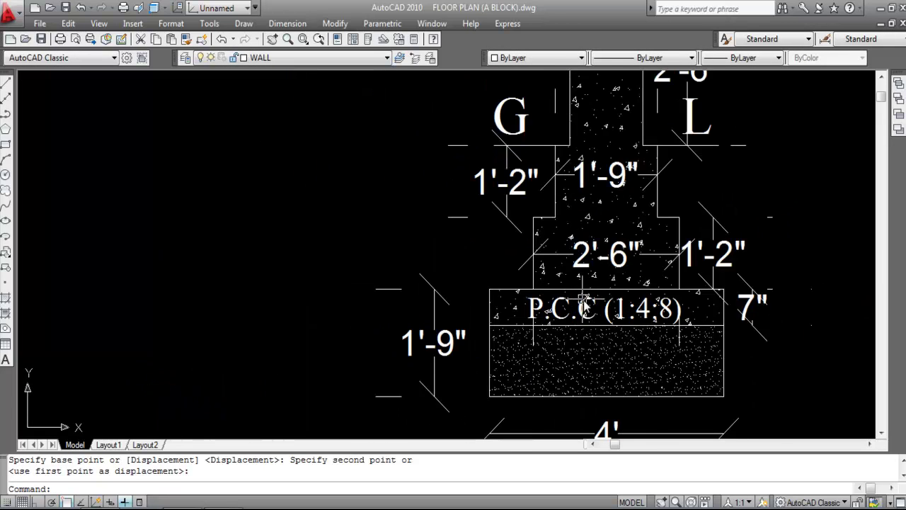
pyautogui.click(601, 310)
pyautogui.write('O')
pyautogui.press('Return')
pyautogui.click(594, 297)
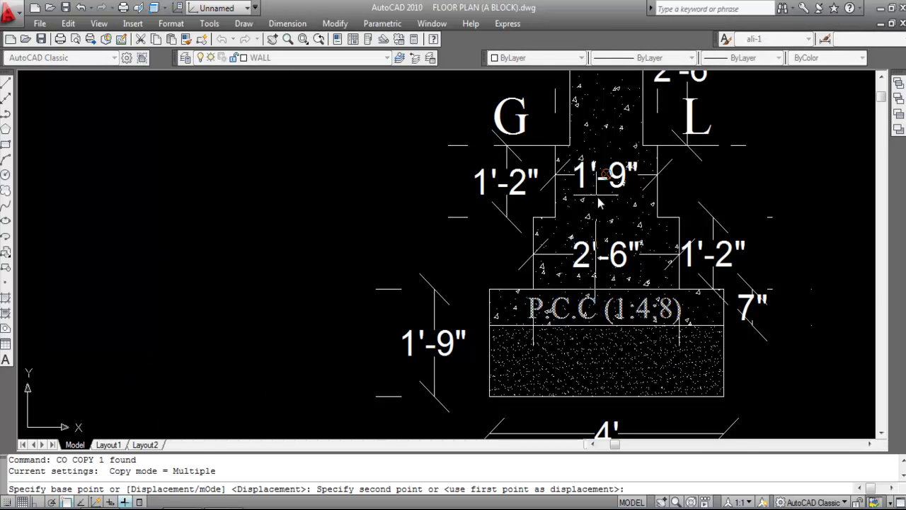
pyautogui.scroll(2, 602, 207)
pyautogui.click(608, 221)
pyautogui.press('Escape')
# Edit the copied label between the footing steps to read "C.C (1:2:4)".
pyautogui.doubleClick(544, 233)
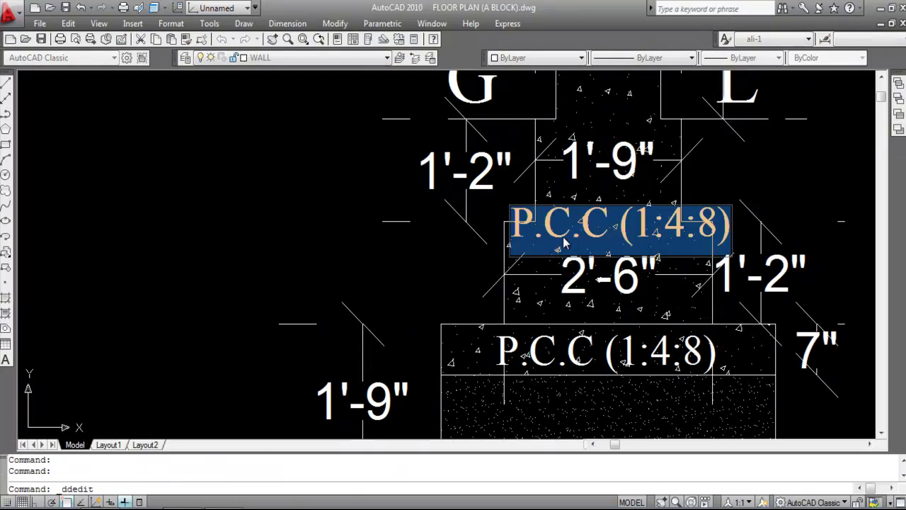
pyautogui.click(543, 239)
pyautogui.moveTo(542, 235); pyautogui.dragTo(439, 225)
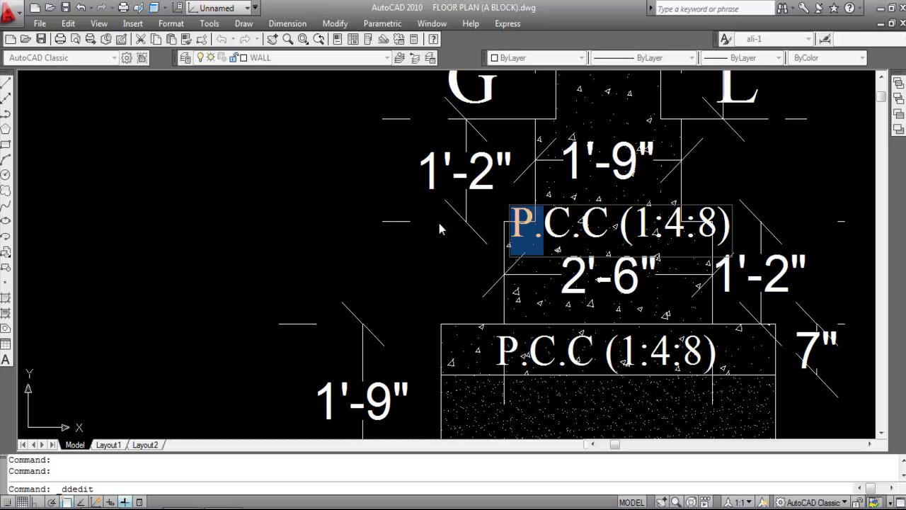
pyautogui.press('Delete')
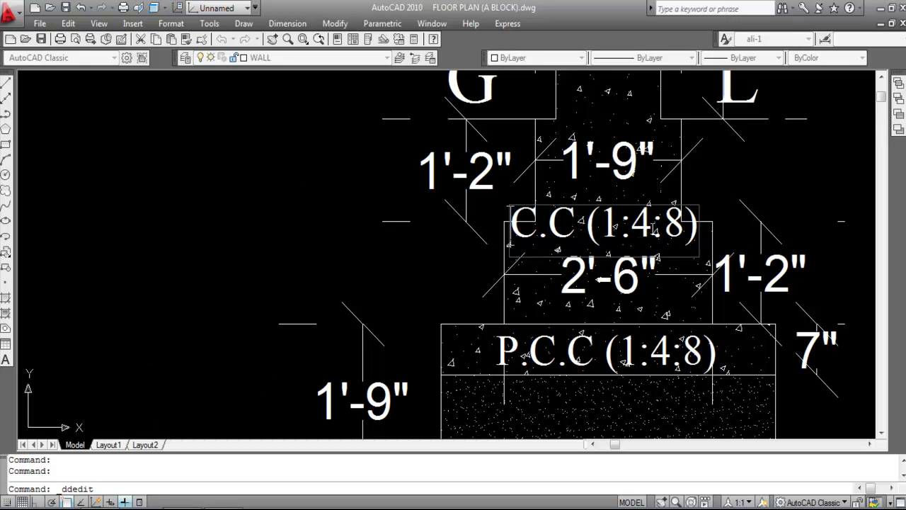
pyautogui.moveTo(650, 225); pyautogui.dragTo(638, 225)
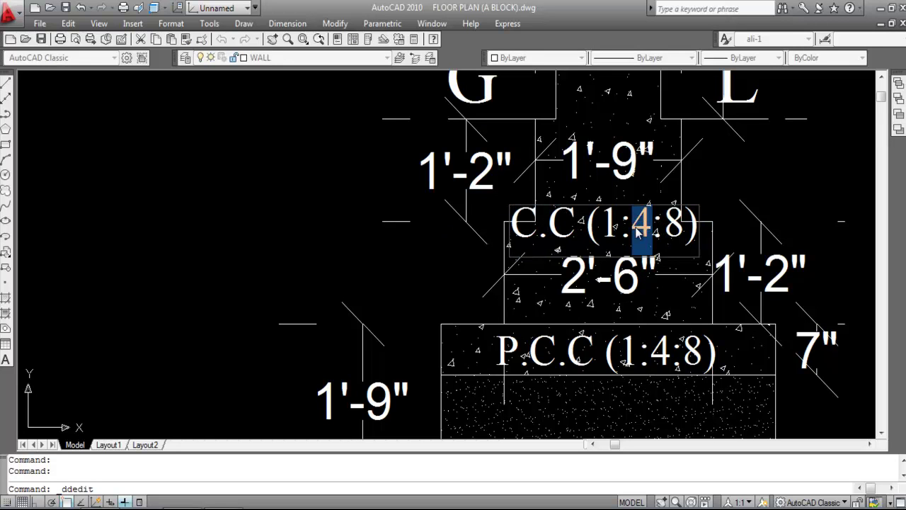
pyautogui.write('2')
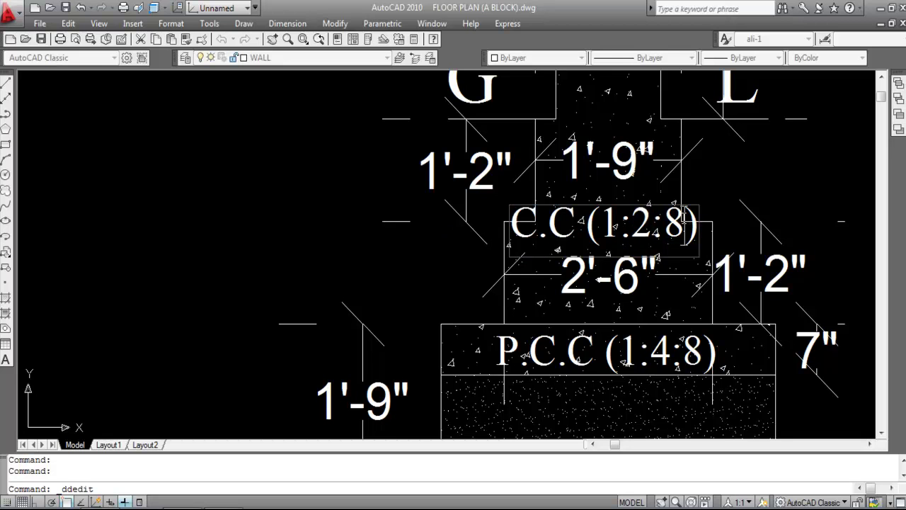
pyautogui.moveTo(684, 224); pyautogui.dragTo(671, 227)
pyautogui.write('4')
pyautogui.click(753, 201)
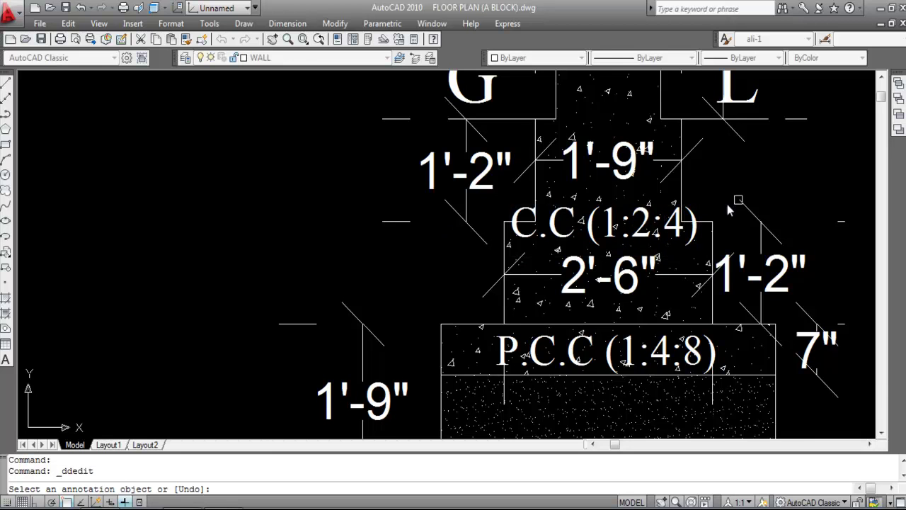
pyautogui.press('Escape')
# Copy the "P.C.C (1:4:8)" label straight down into the bottom hatched layer.
pyautogui.scroll(-2, 606, 212)
pyautogui.scroll(3, 603, 216)
pyautogui.scroll(-3, 605, 212)
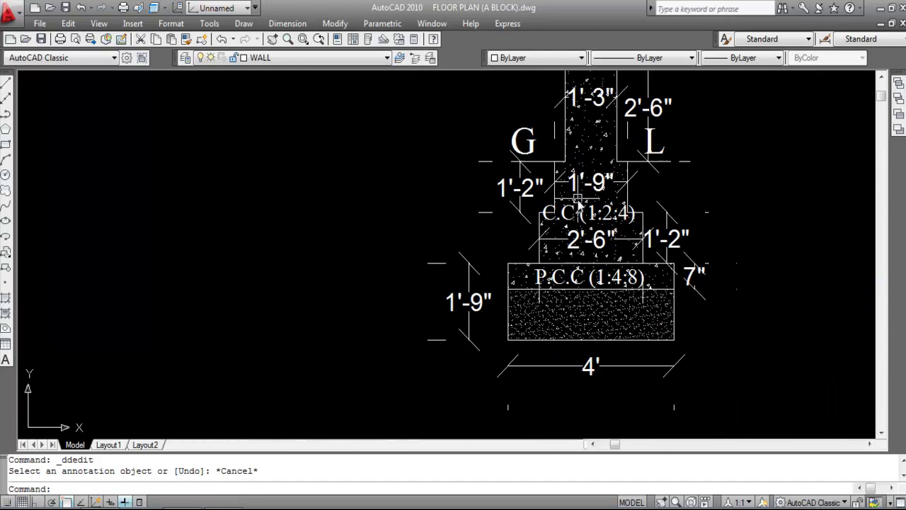
pyautogui.scroll(-3, 640, 264)
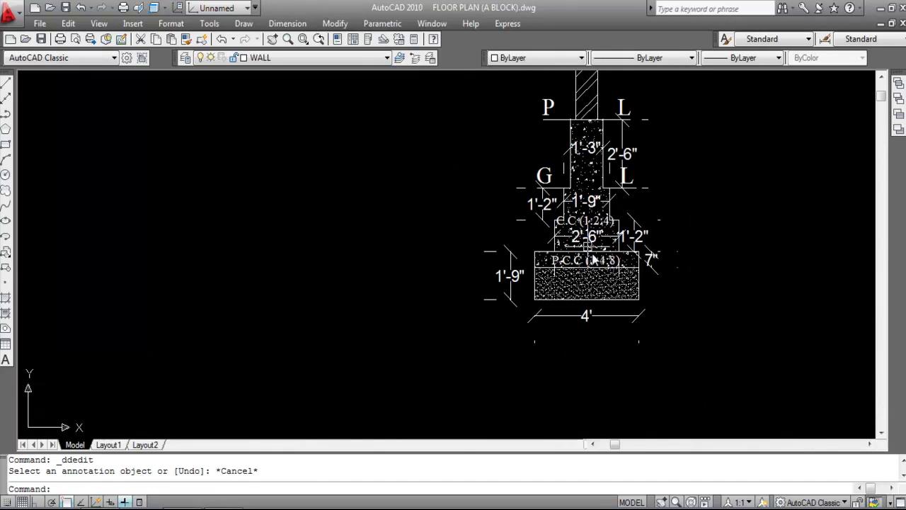
pyautogui.scroll(4, 577, 272)
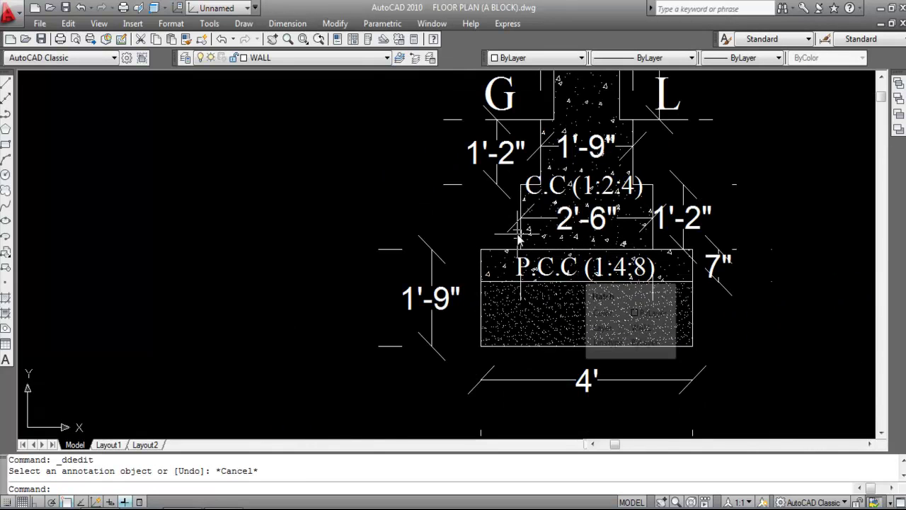
pyautogui.scroll(3, 556, 282)
pyautogui.click(540, 250)
pyautogui.write('CO')
pyautogui.press('Return')
pyautogui.click(538, 246)
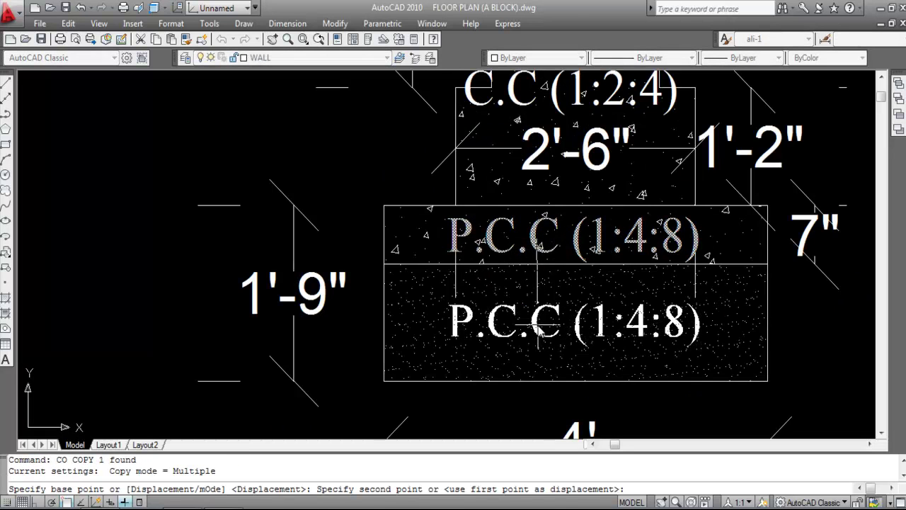
pyautogui.click(541, 328)
pyautogui.press('Escape')
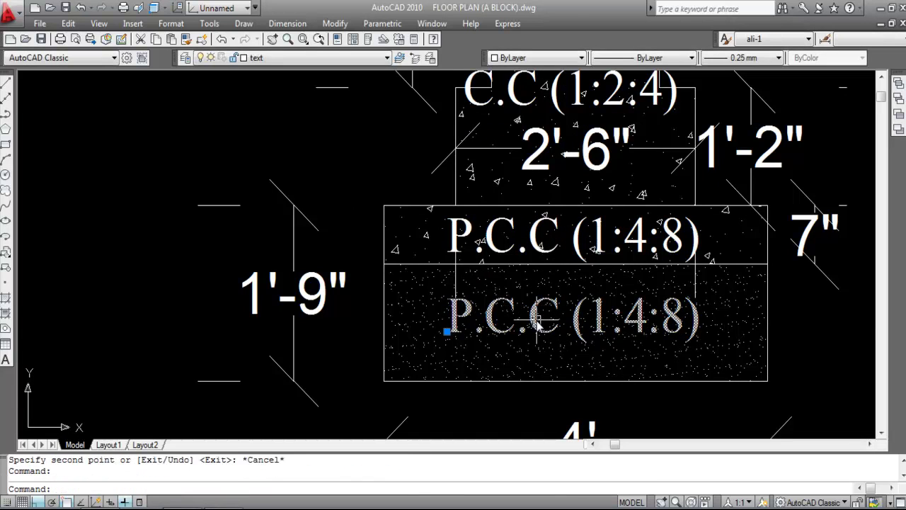
# Change the copied label in the bottom hatched layer to "SAND".
pyautogui.doubleClick(613, 325)
pyautogui.write('SAND')
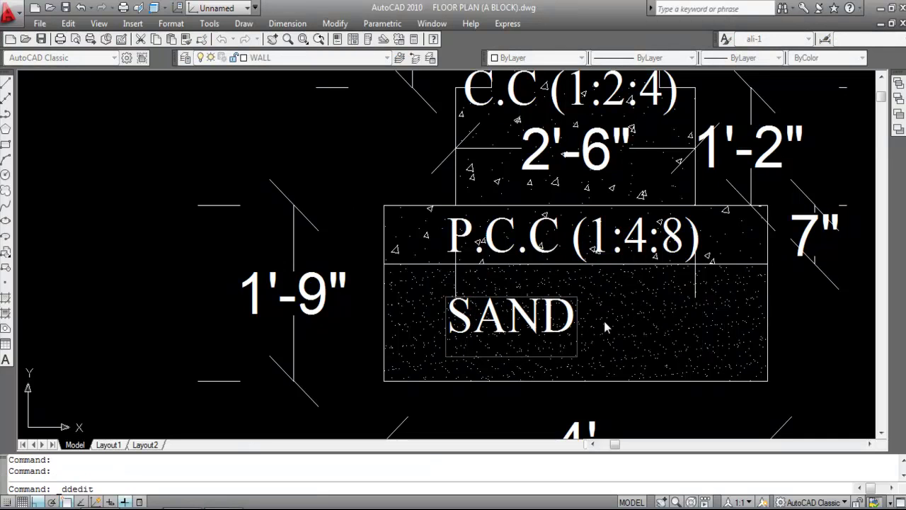
pyautogui.press('Return')
pyautogui.press('Escape')
# Move the "SAND" label horizontally to the centre of the bottom layer.
pyautogui.click(520, 314)
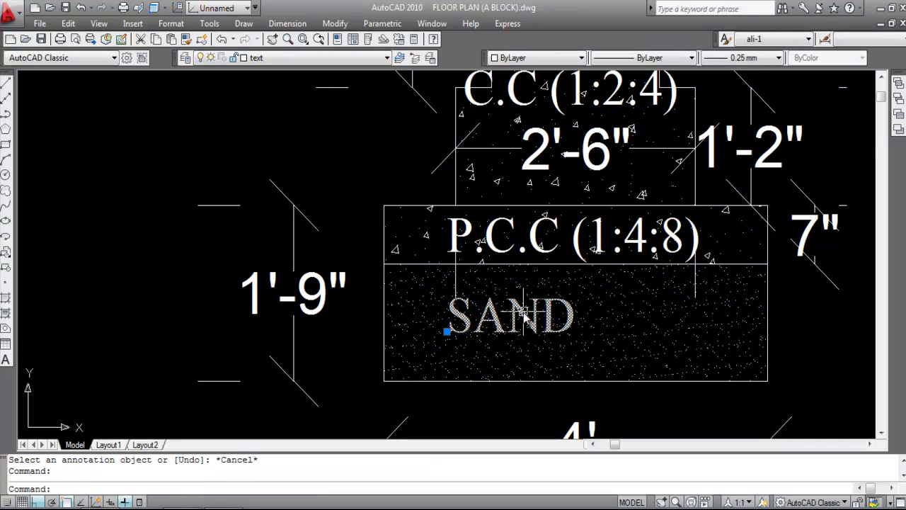
pyautogui.write('M')
pyautogui.press('Return')
pyautogui.click(524, 319)
pyautogui.click(545, 316)
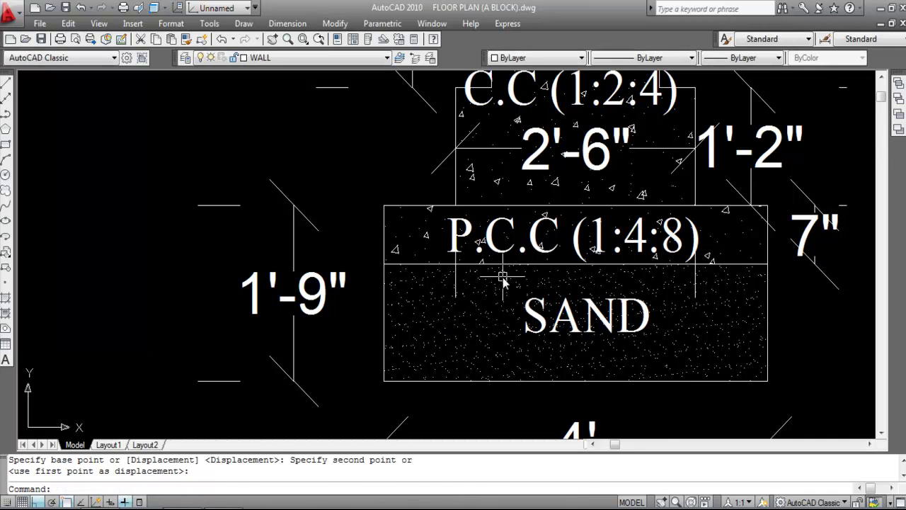
pyautogui.scroll(-5, 528, 297)
pyautogui.scroll(3, 527, 296)
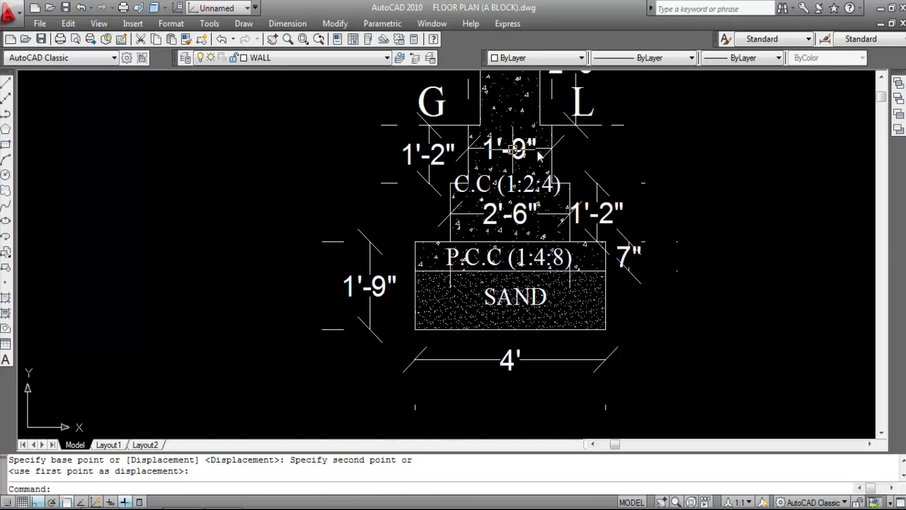
pyautogui.scroll(-2, 518, 296)
pyautogui.scroll(2, 547, 208)
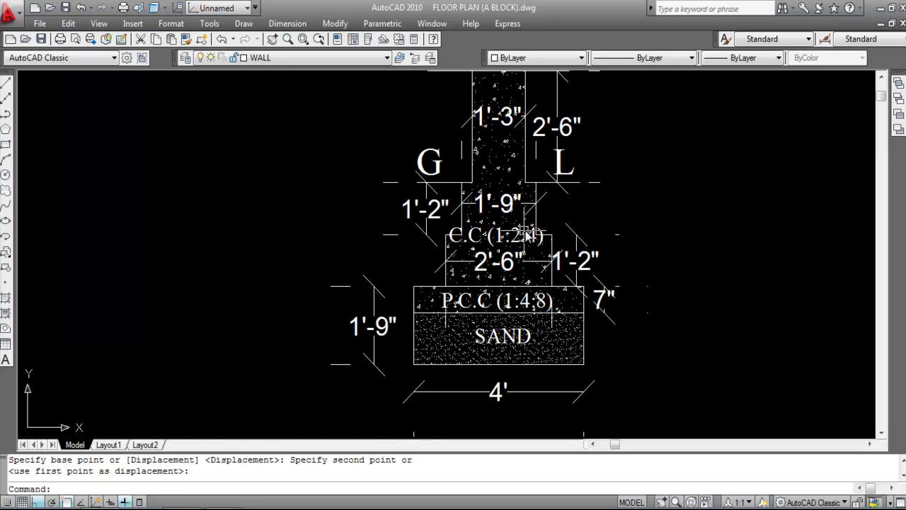
pyautogui.scroll(-2, 538, 367)
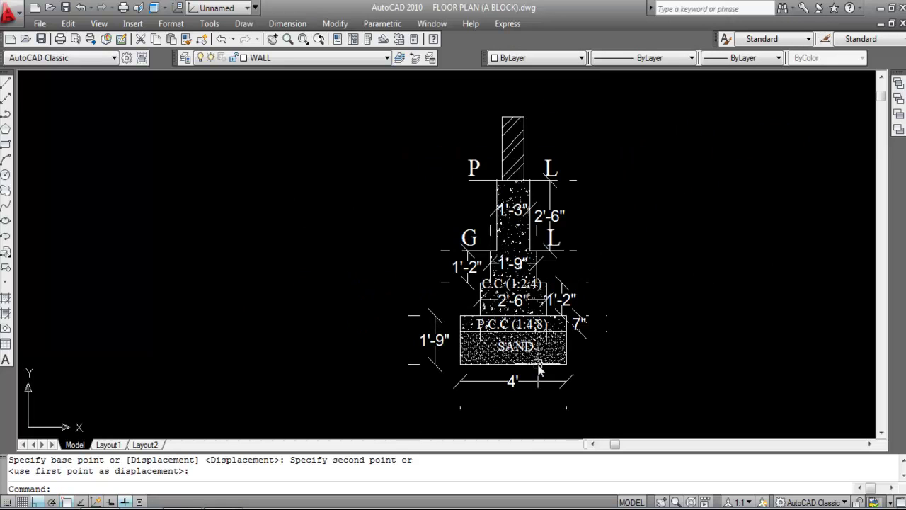
# Review the completed footing section, checking its level lines, dimensions, hatches and material labels.
pyautogui.scroll(2, 480, 240)
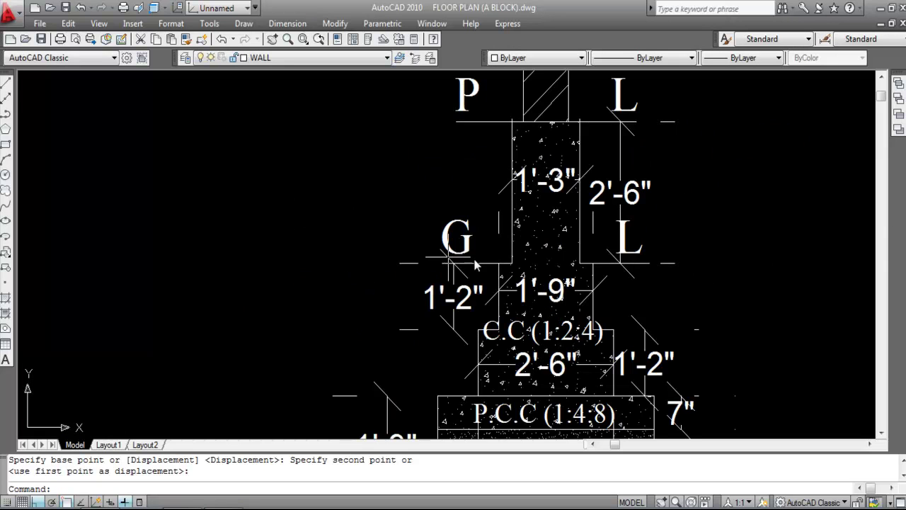
pyautogui.scroll(-2, 480, 267)
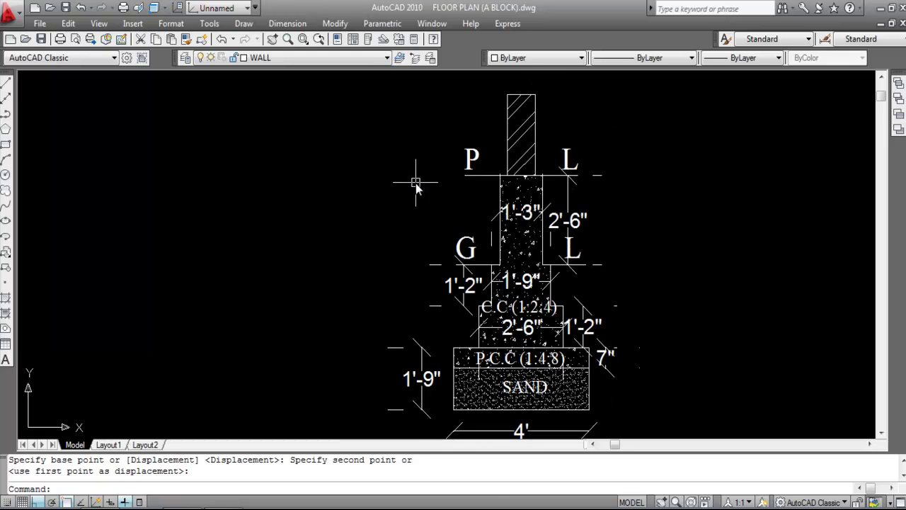
pyautogui.scroll(-2, 435, 186)
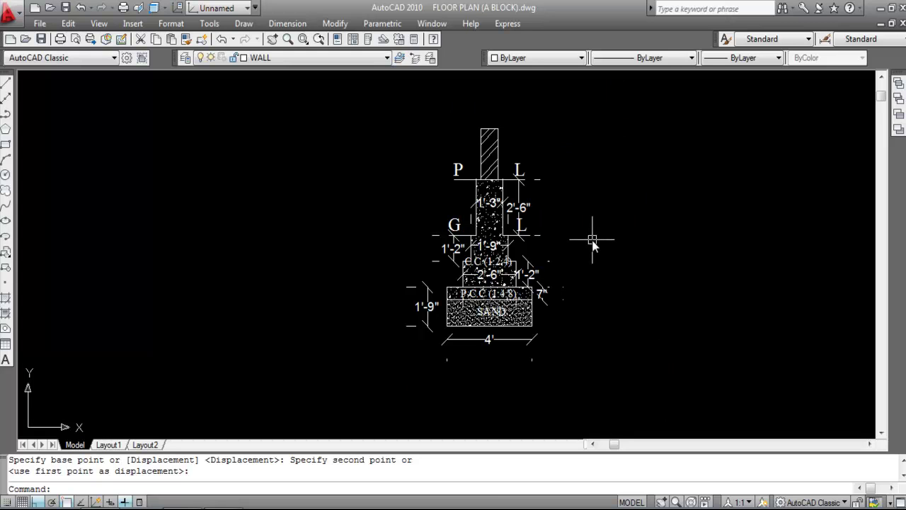
pyautogui.moveTo(593, 244); pyautogui.dragTo(669, 264, button='middle')
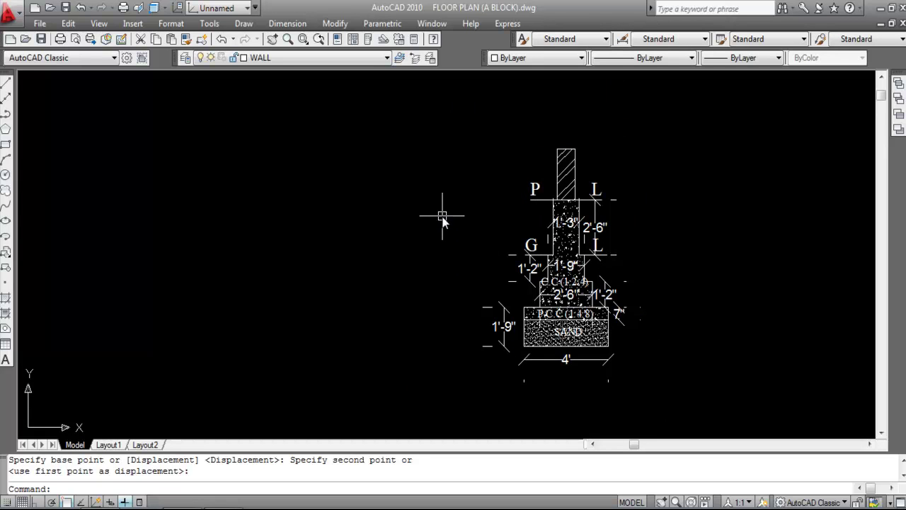
pyautogui.scroll(-2, 560, 276)
pyautogui.scroll(1, 520, 270)
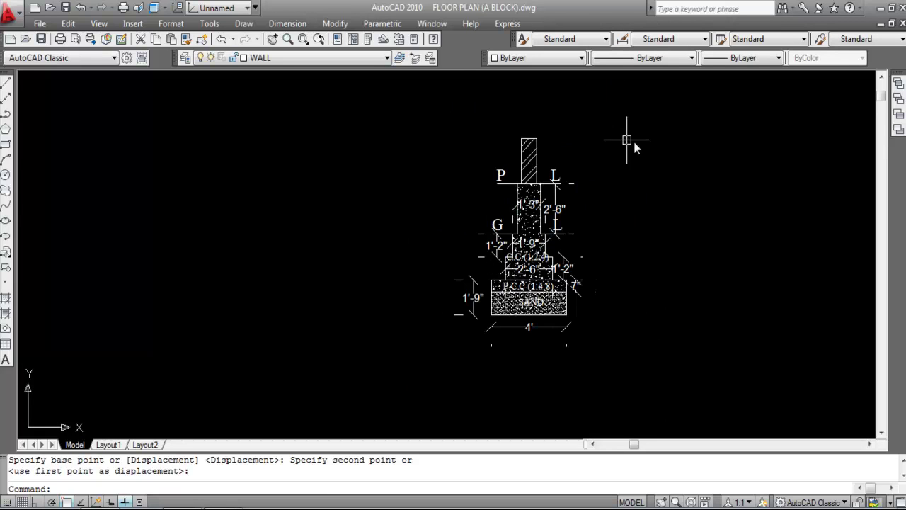
# Find the reference footing section elsewhere in the drawing and examine its level marks, step dimensions, hatches and layer labels.
pyautogui.scroll(-2, 441, 304)
pyautogui.scroll(-3, 429, 237)
pyautogui.scroll(-2, 446, 245)
pyautogui.scroll(1, 706, 228)
pyautogui.scroll(5, 637, 239)
pyautogui.scroll(3, 591, 283)
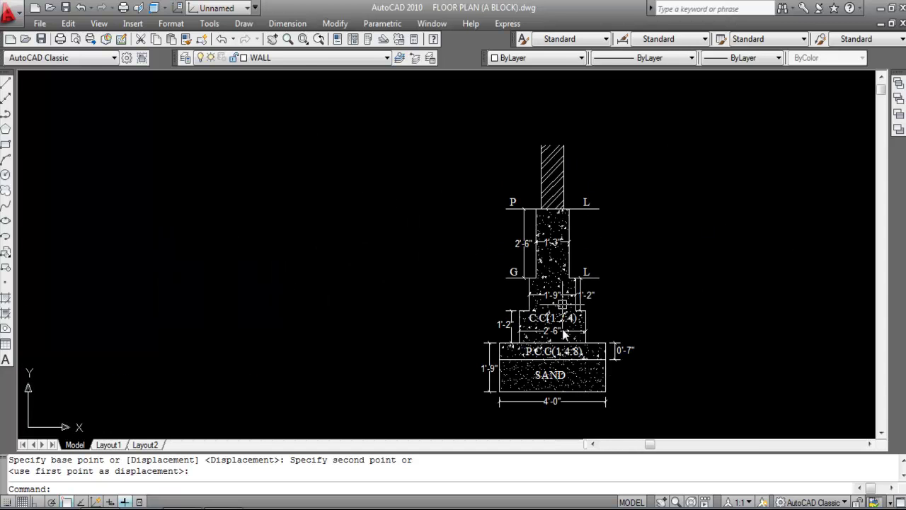
pyautogui.scroll(1, 651, 382)
pyautogui.scroll(-1, 615, 361)
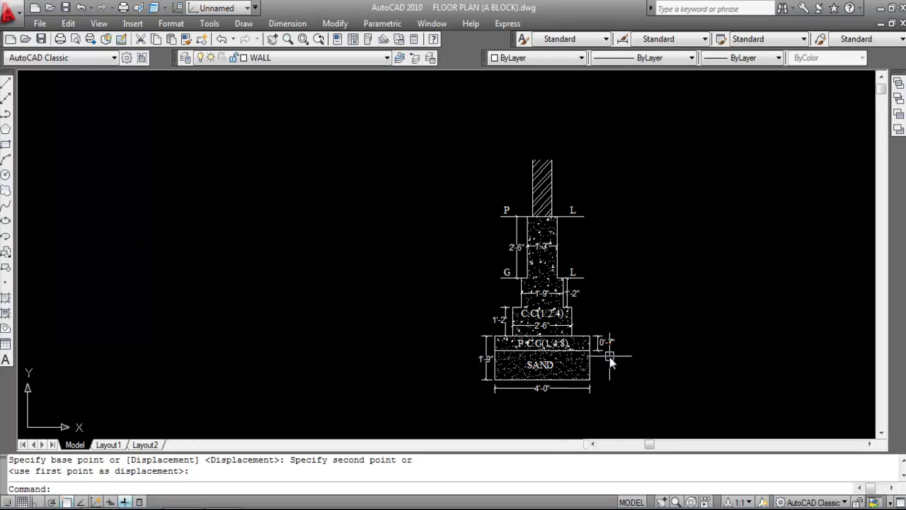
pyautogui.scroll(1, 594, 379)
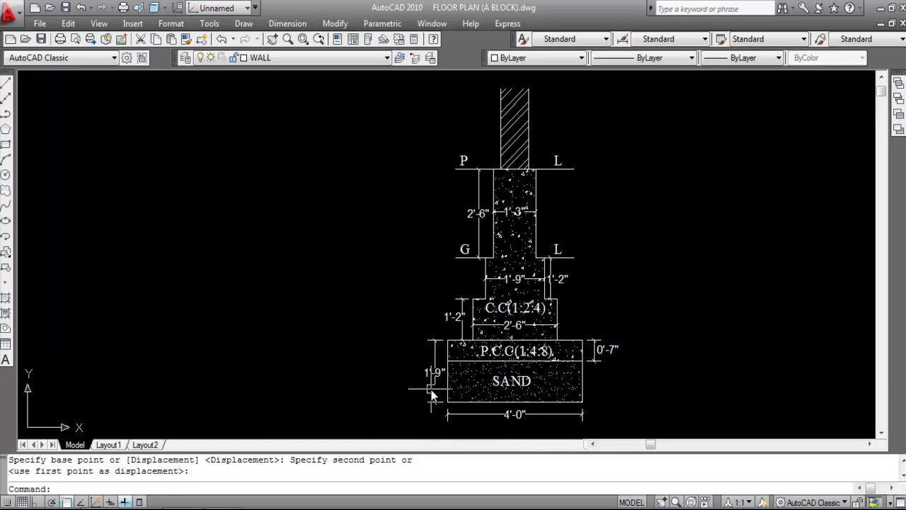
pyautogui.scroll(1, 498, 325)
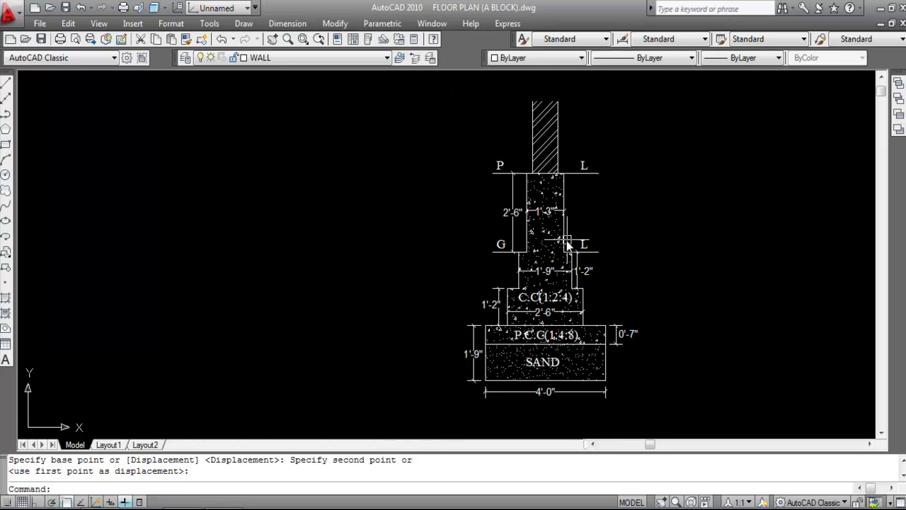
pyautogui.scroll(-2, 559, 244)
pyautogui.scroll(1, 545, 283)
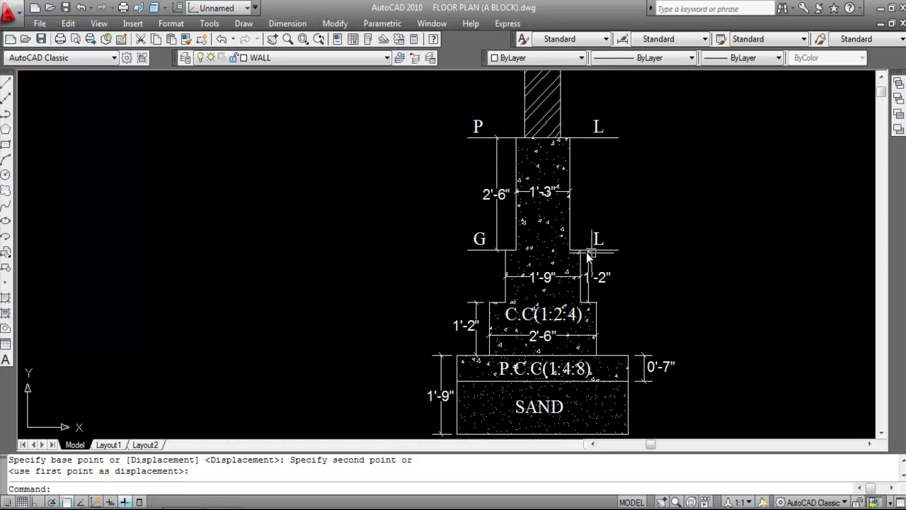
pyautogui.scroll(-2, 478, 160)
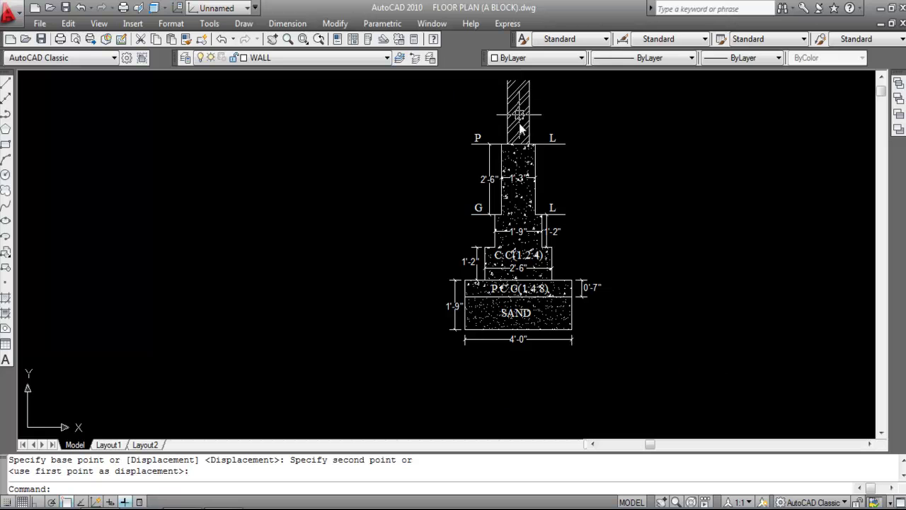
pyautogui.scroll(3, 531, 263)
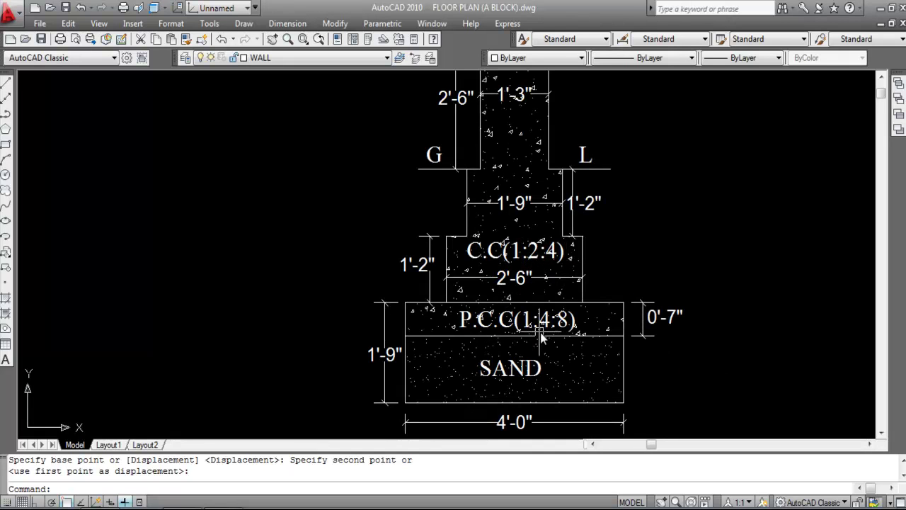
pyautogui.scroll(-4, 549, 351)
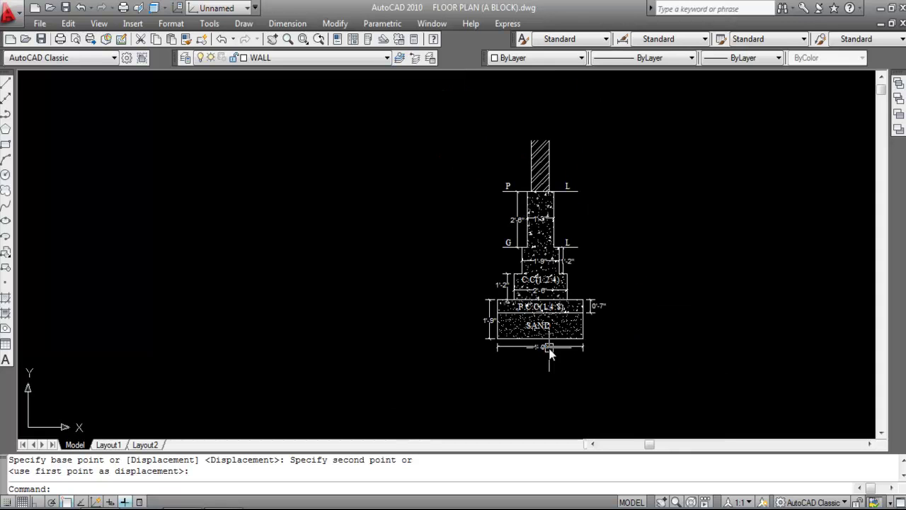
pyautogui.scroll(2, 573, 188)
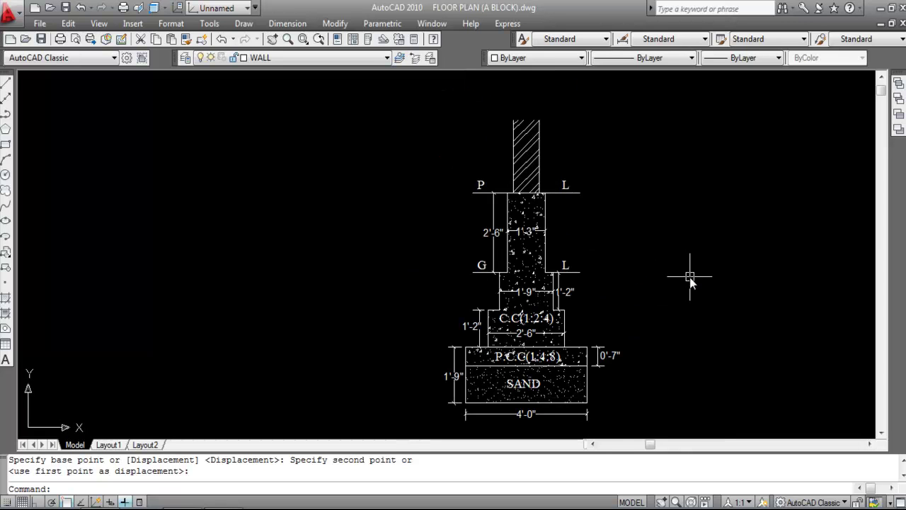